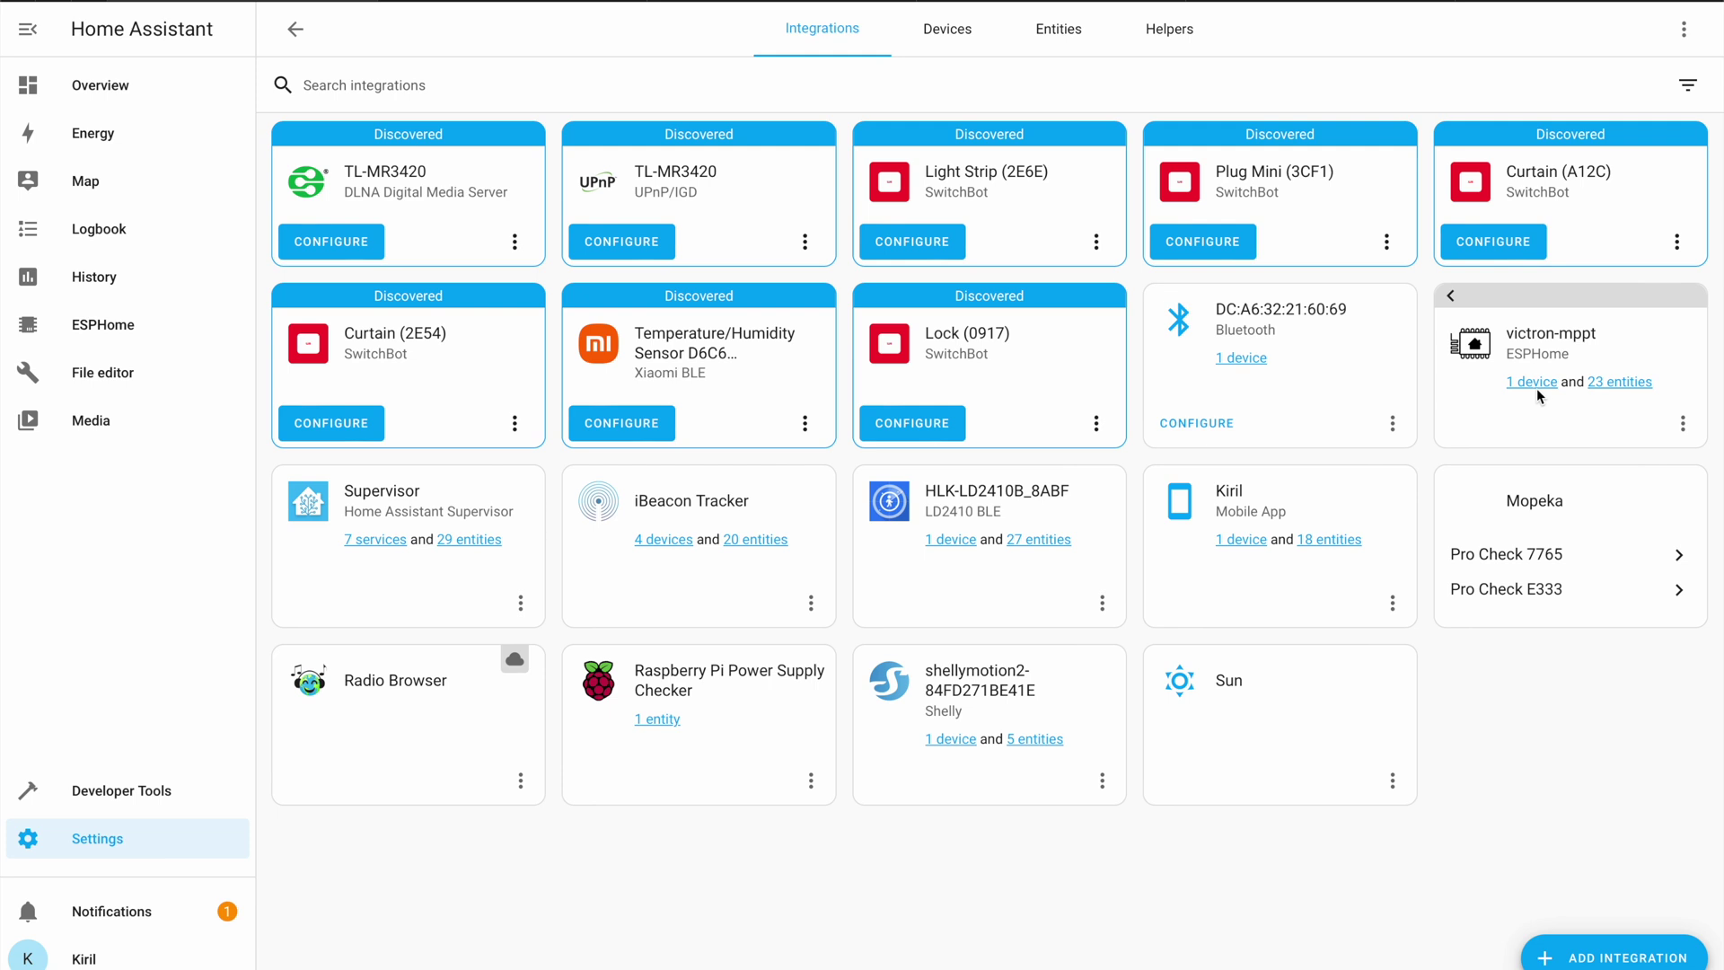
Step: Open the victron-mppt device page from its ESPHome integration card to see its sensor readings
click(1532, 384)
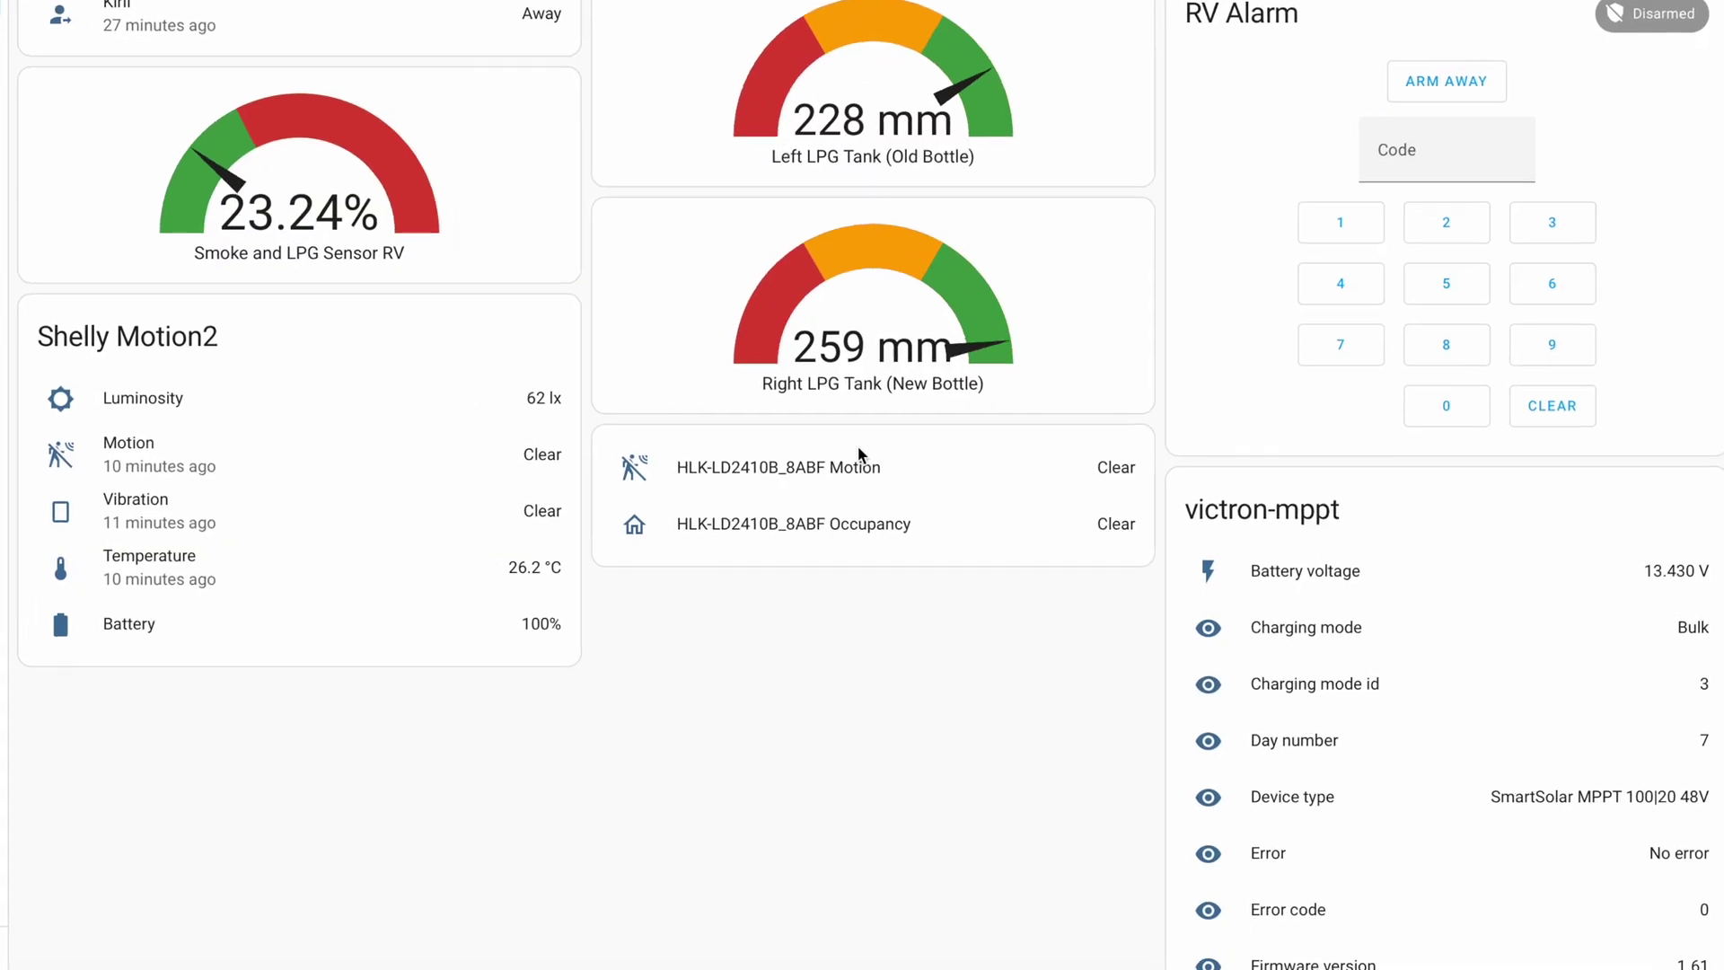
Step: Scroll the Smart RV dashboard's victron-mppt card down to yield total 2,520 Wh
scroll(1372, 621, down, 4)
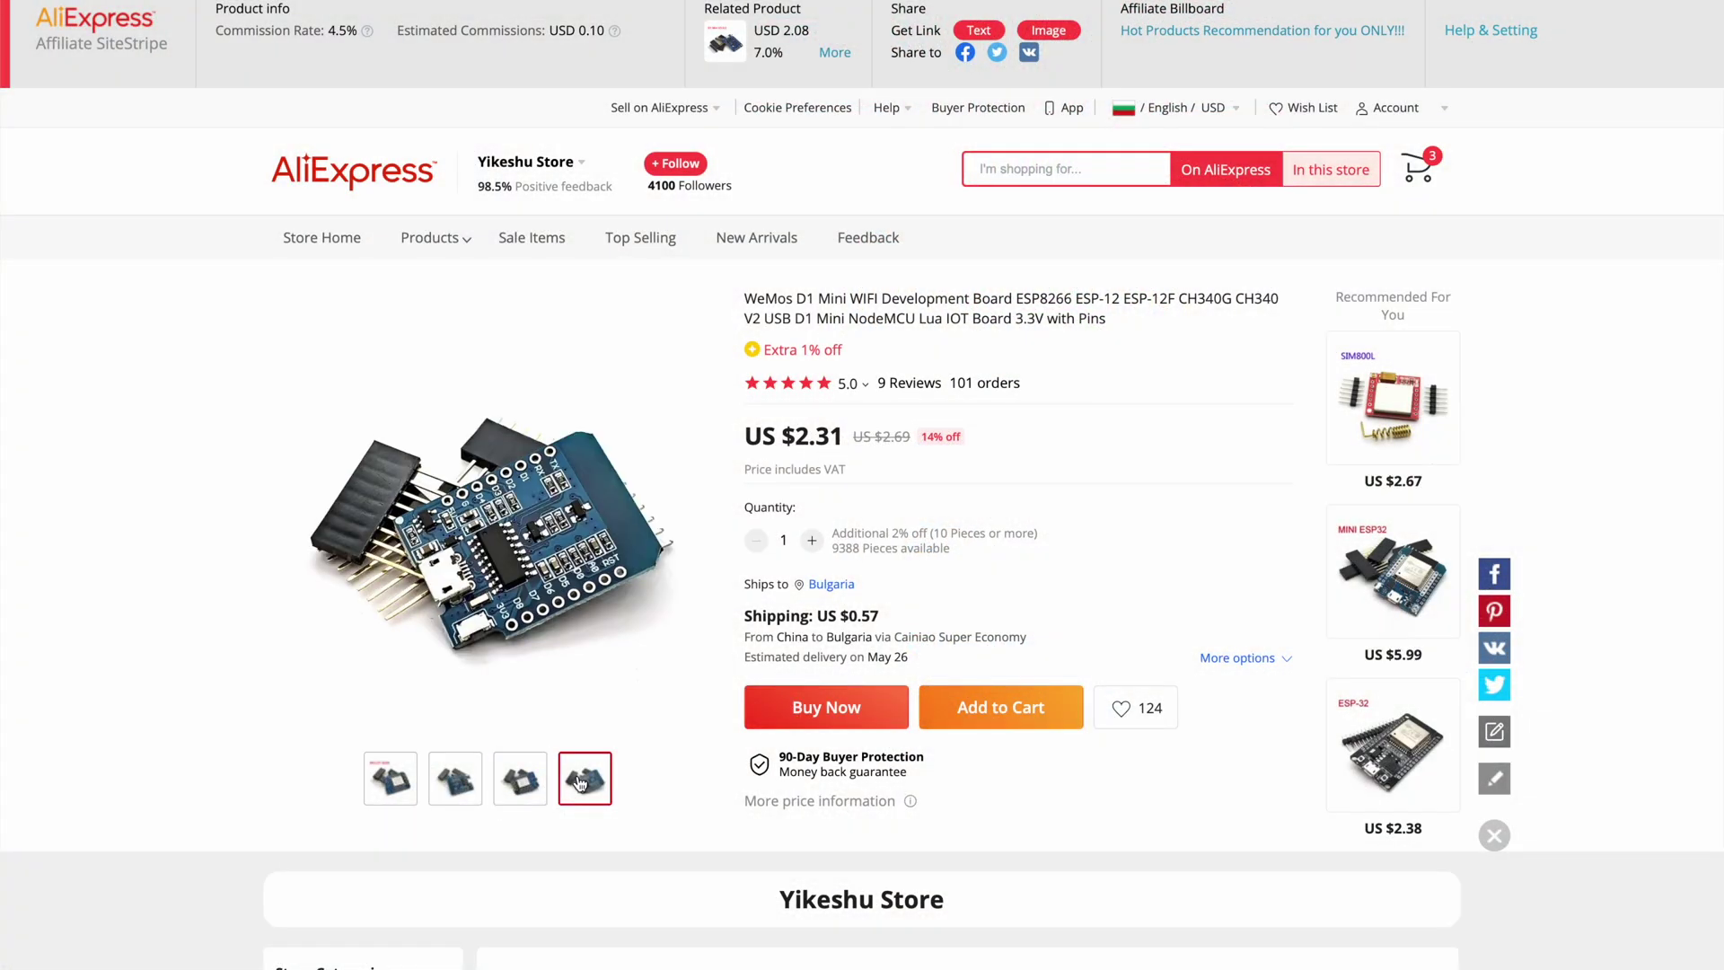
Step: Scroll the US $2.31 WeMos D1 Mini listing down to its 5.0-star customer reviews
scroll(909, 731, down, 1)
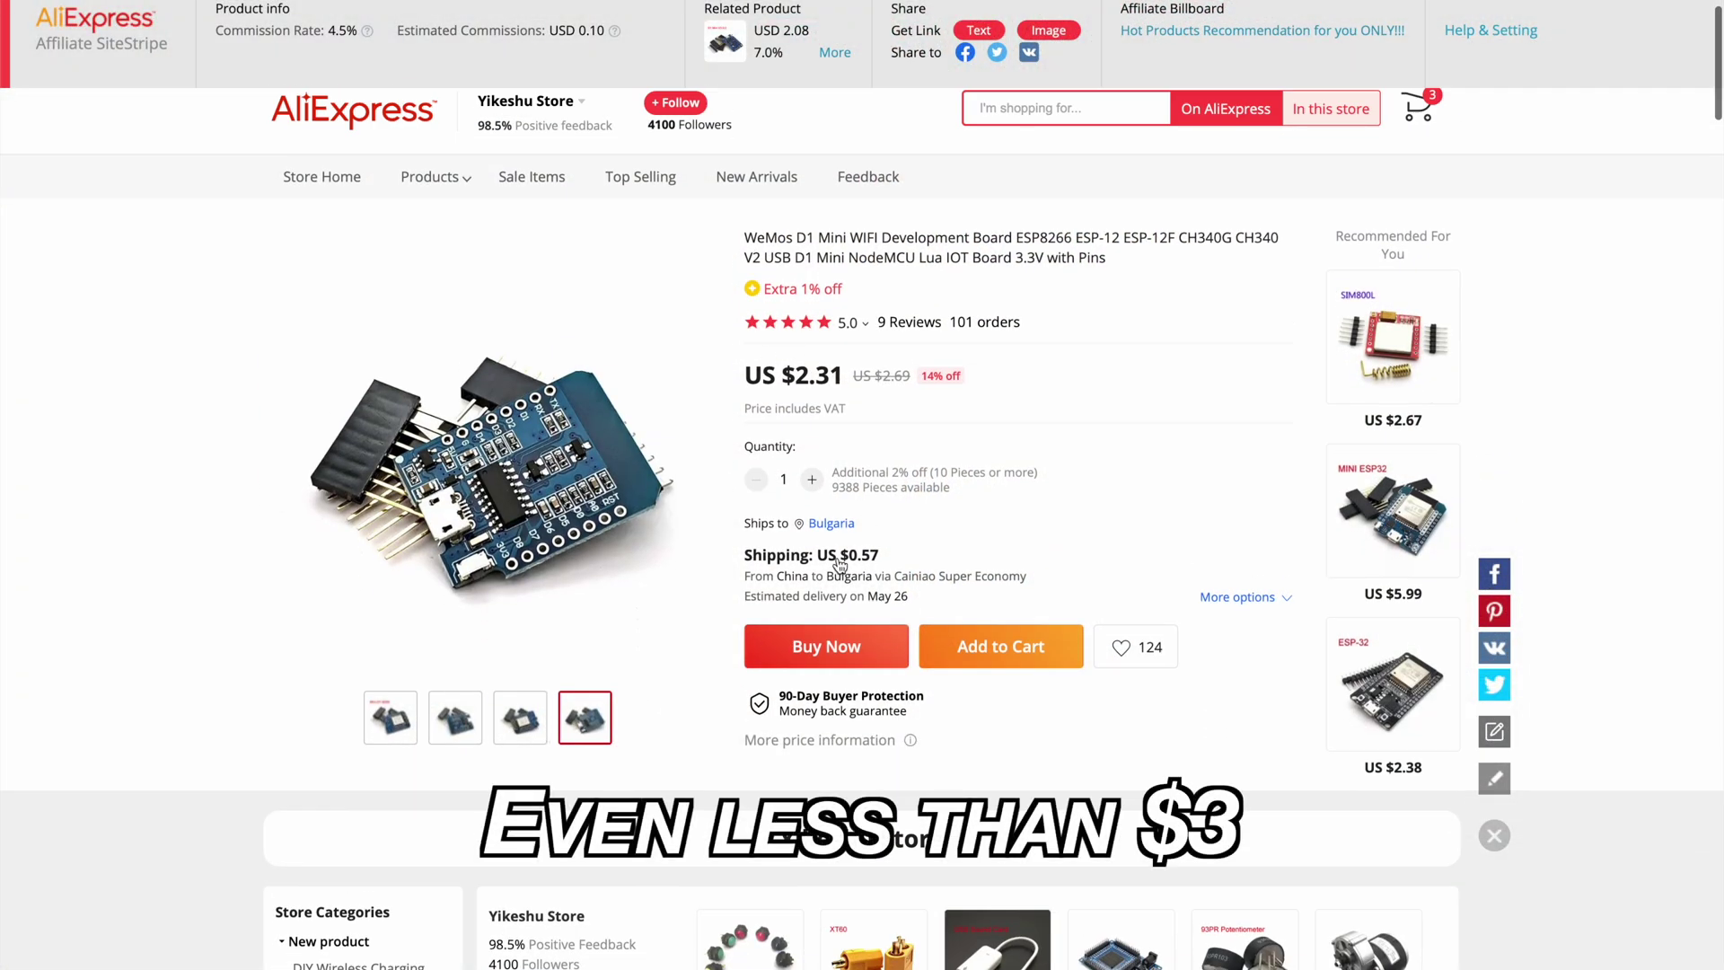
scroll(839, 564, down, 20)
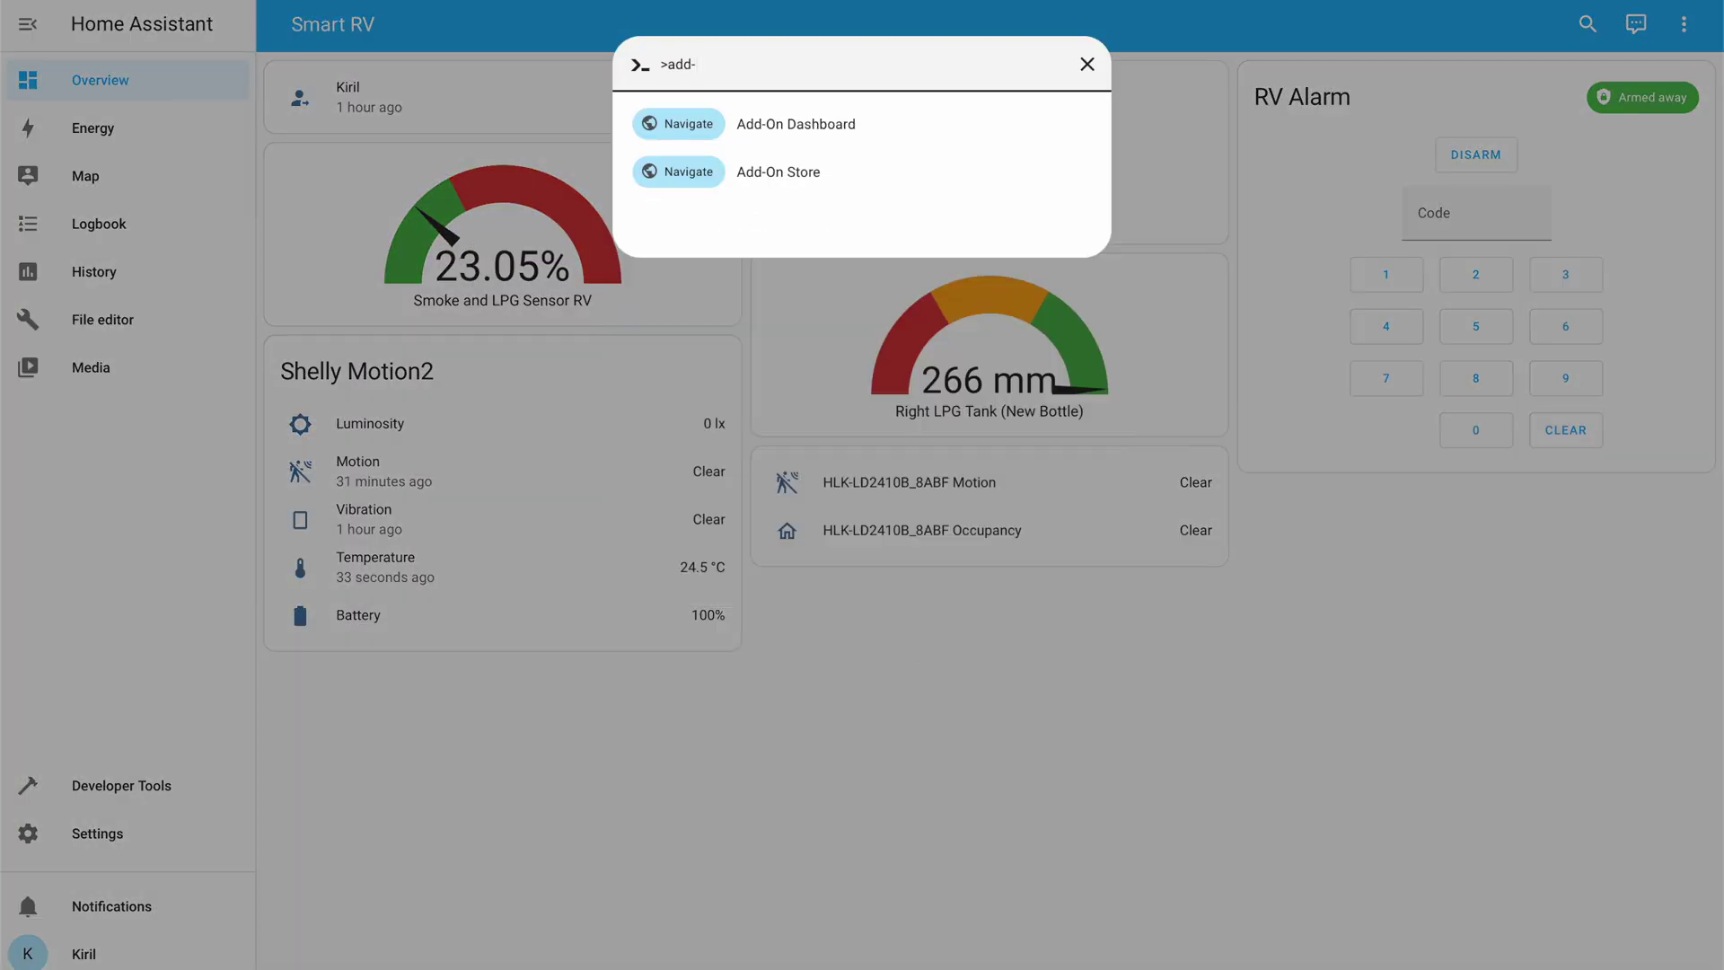
Step: Open the ESPHome 2023.3.1 add-on from the Add-on Store and launch its web UI
key(Return)
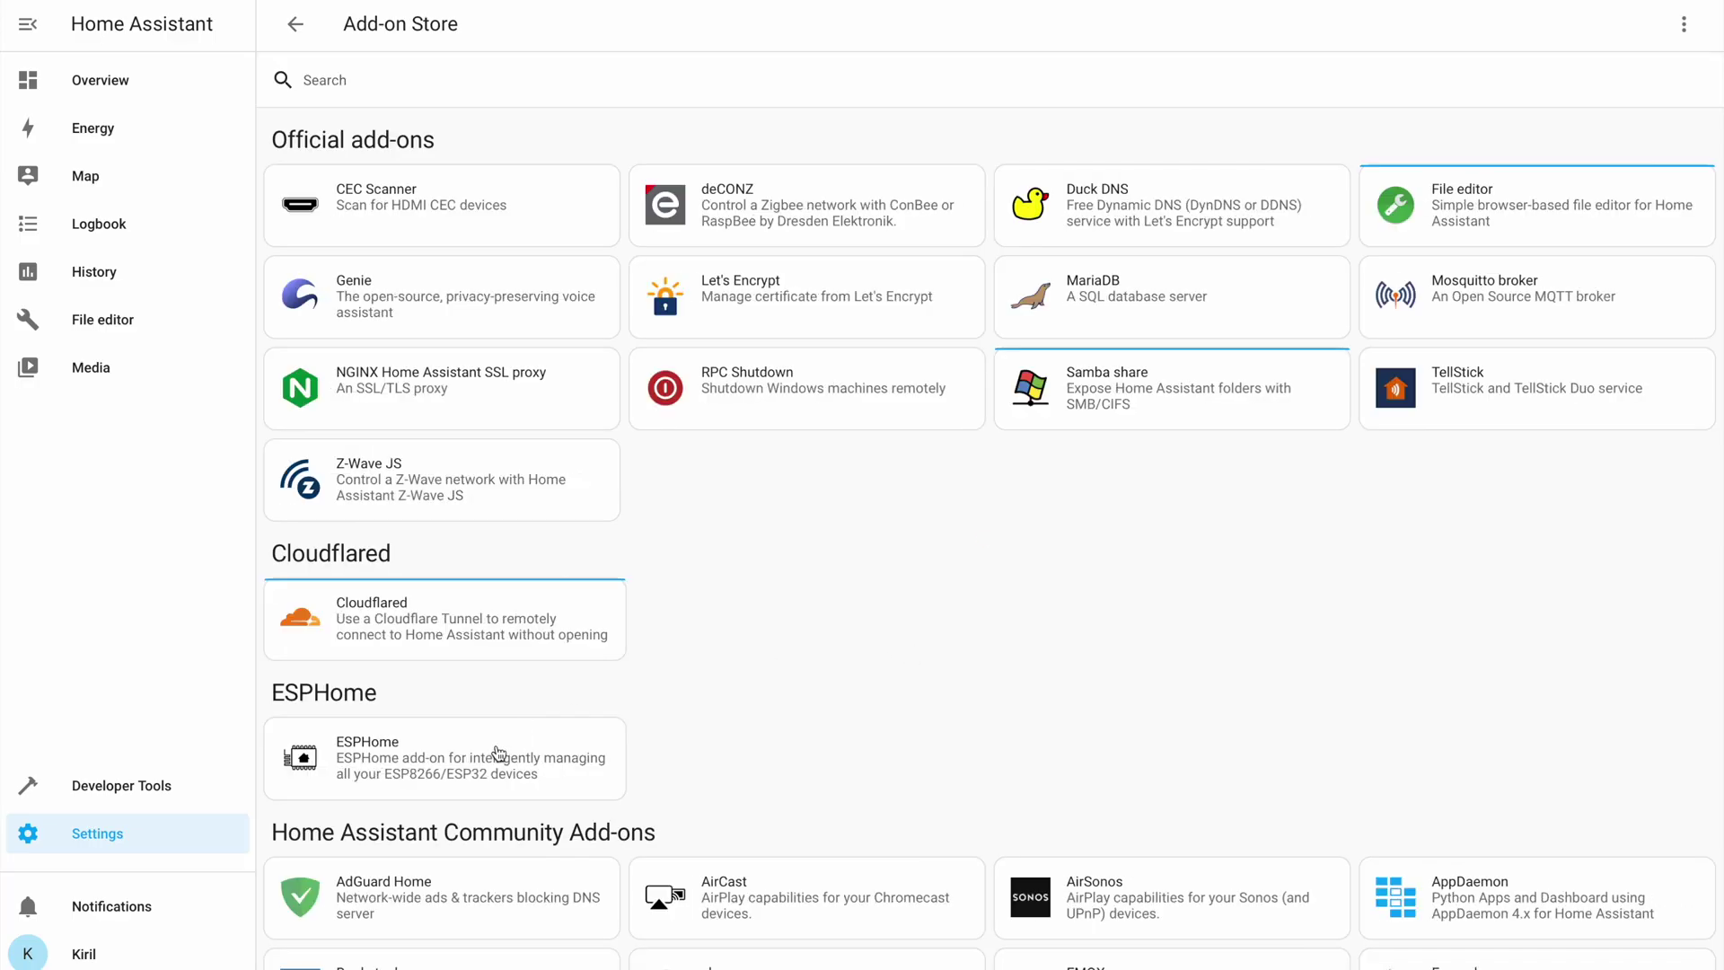
click(497, 750)
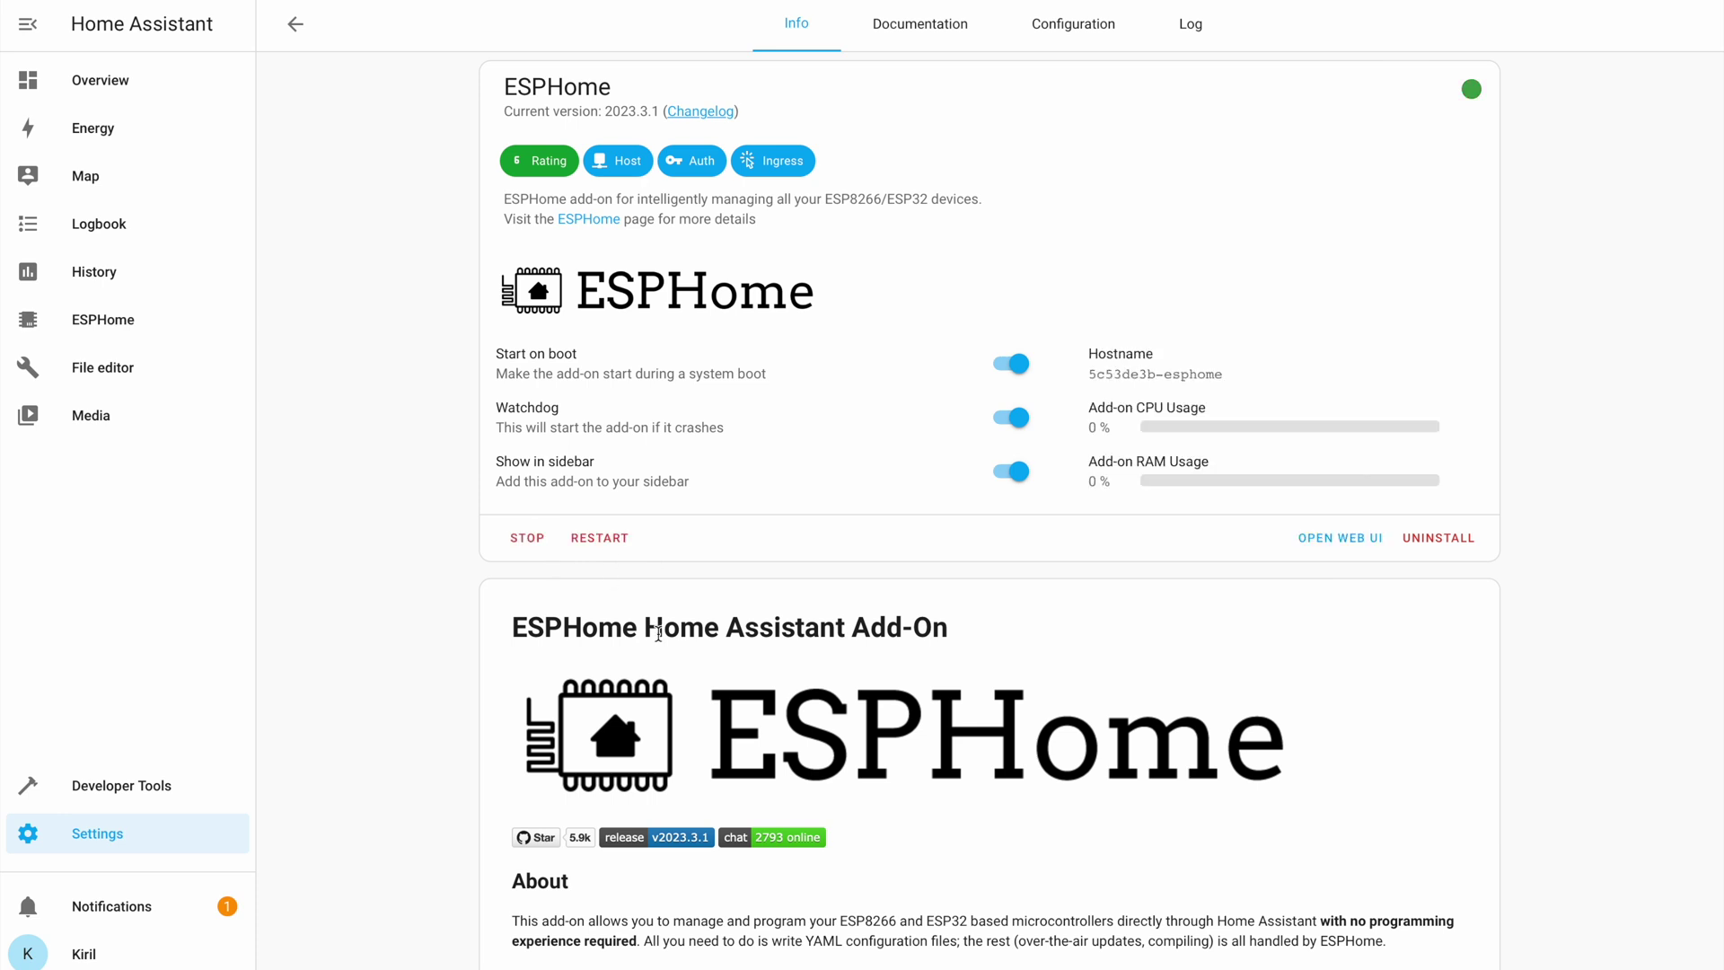
click(1331, 537)
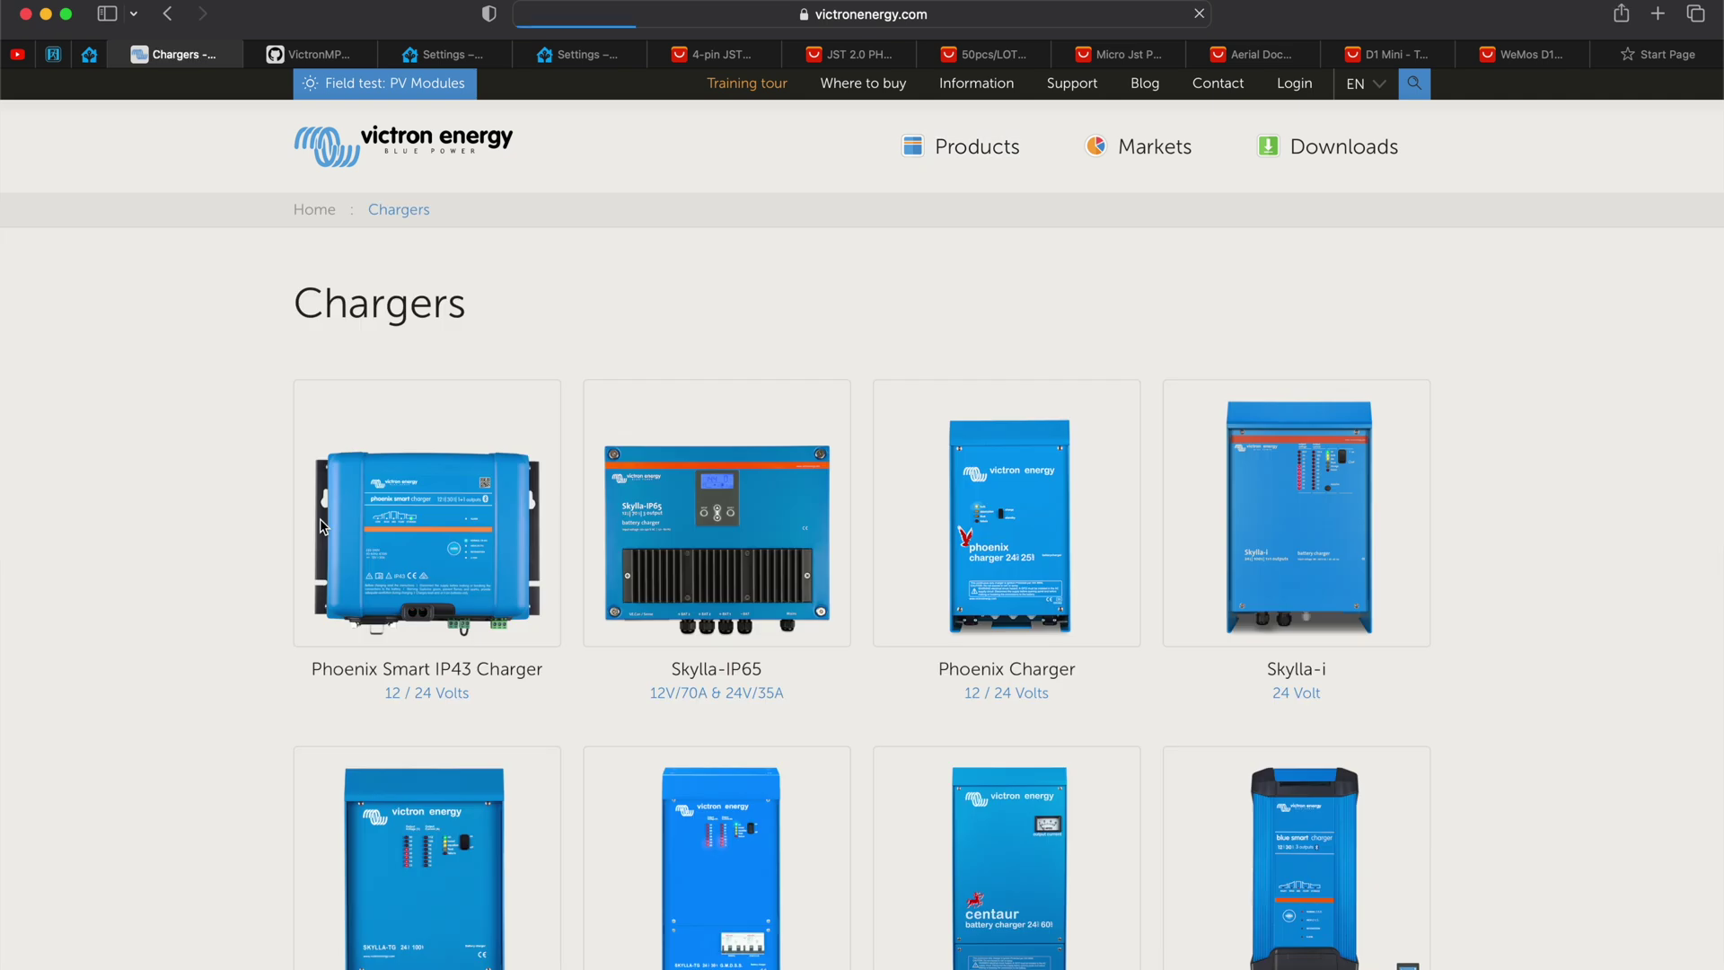
Step: Go back from Chargers, view the Inverters page, then return to the Victron product categories
click(168, 15)
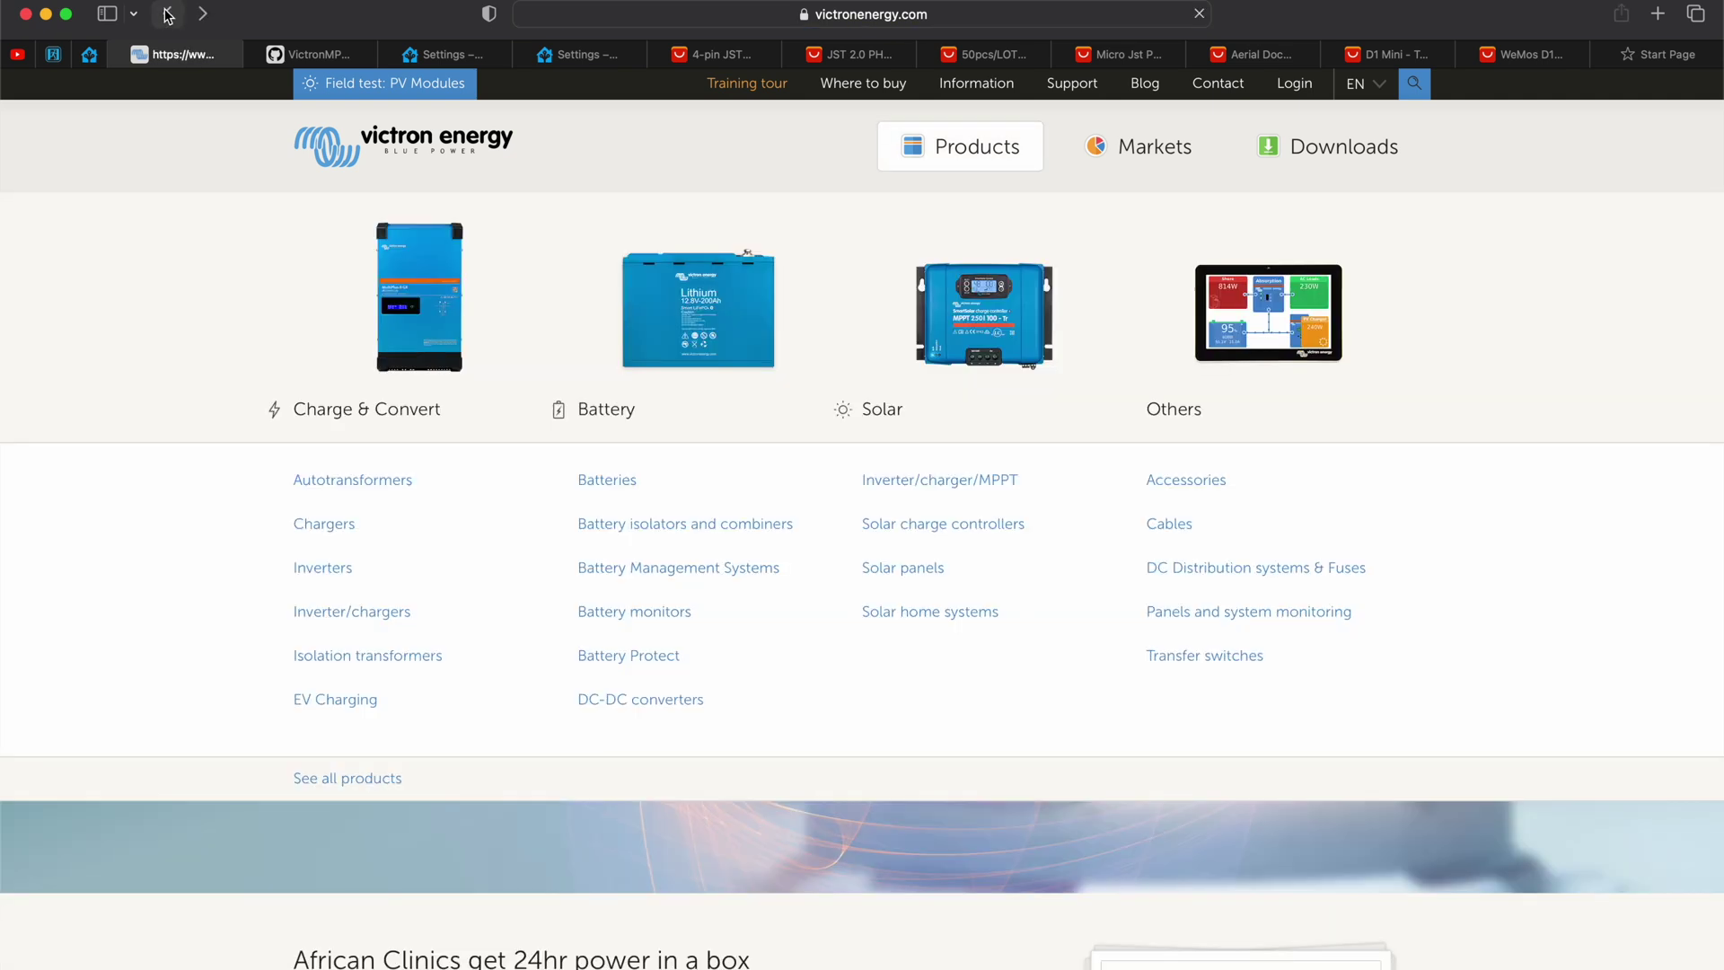
click(319, 569)
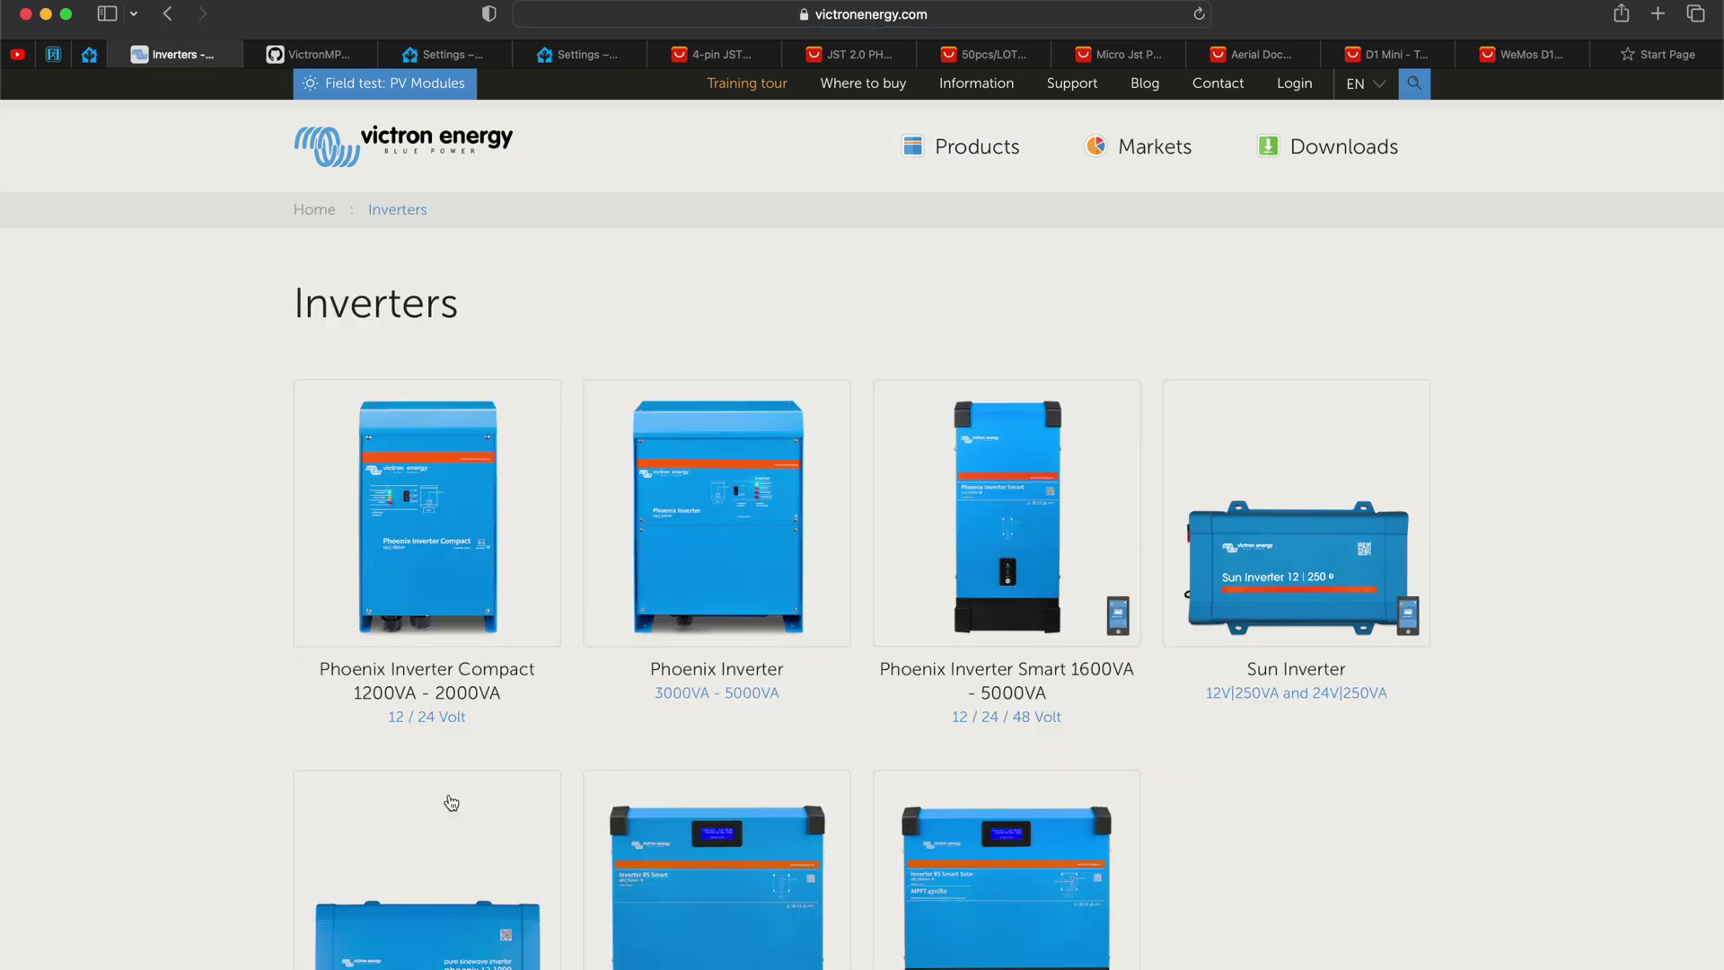
click(168, 17)
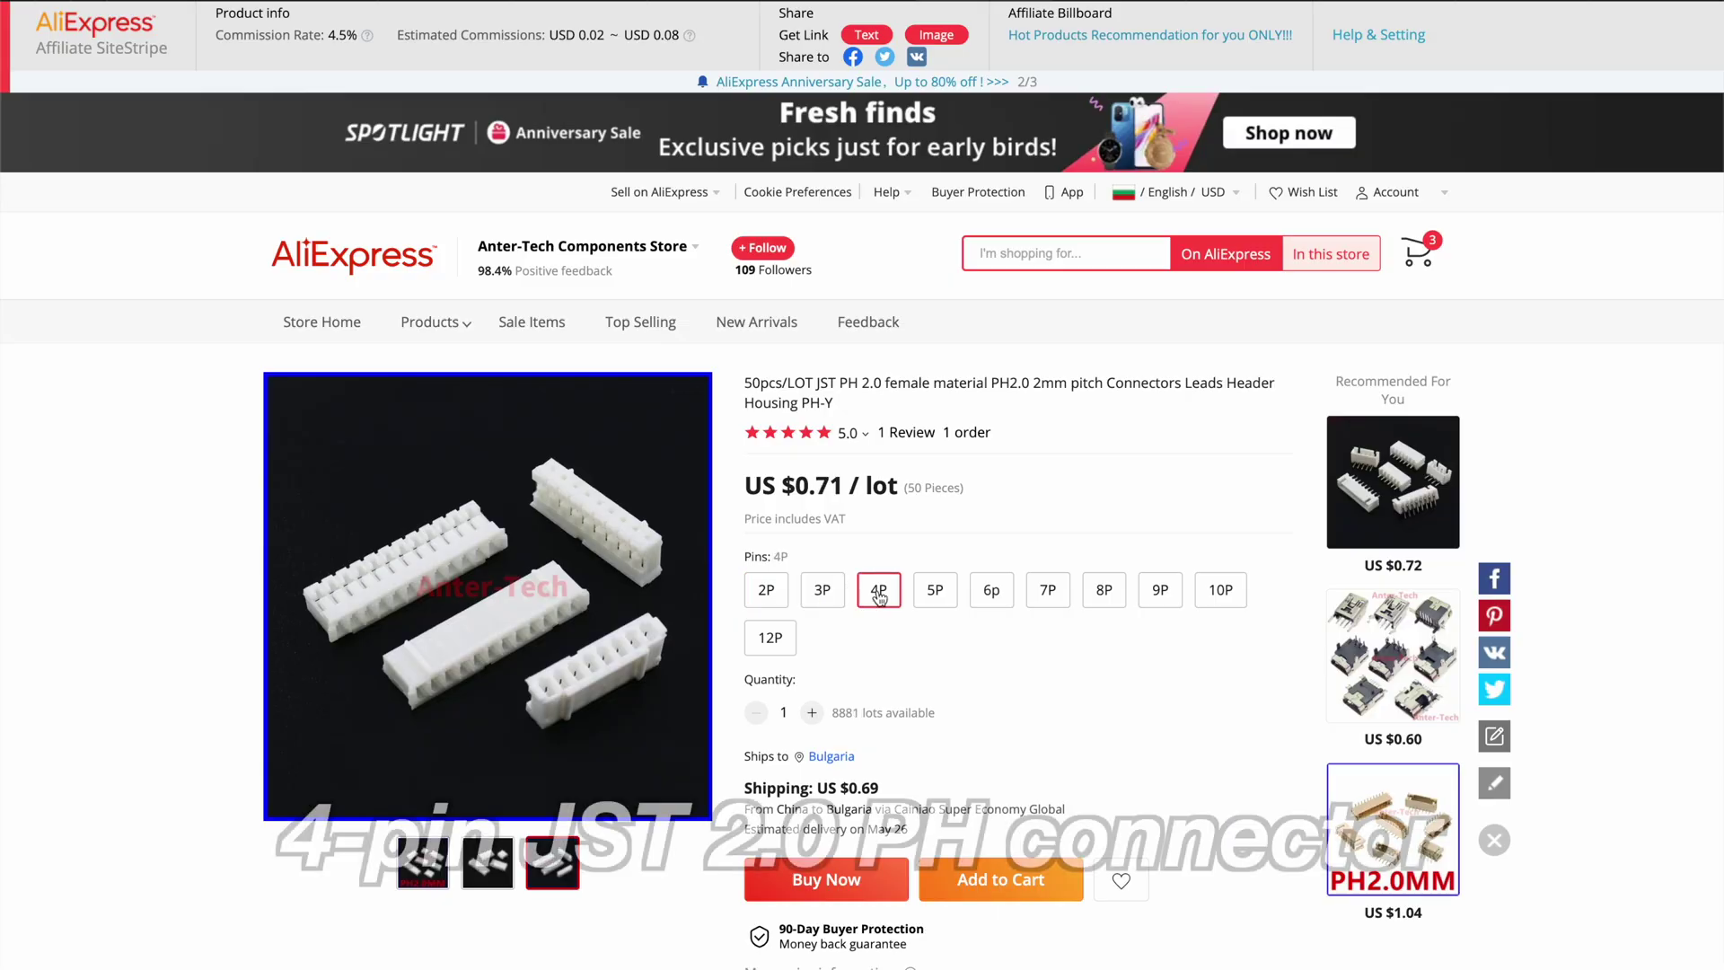
Step: Show the second product photo of the 4P JST PH 2.0 connector listing
click(488, 862)
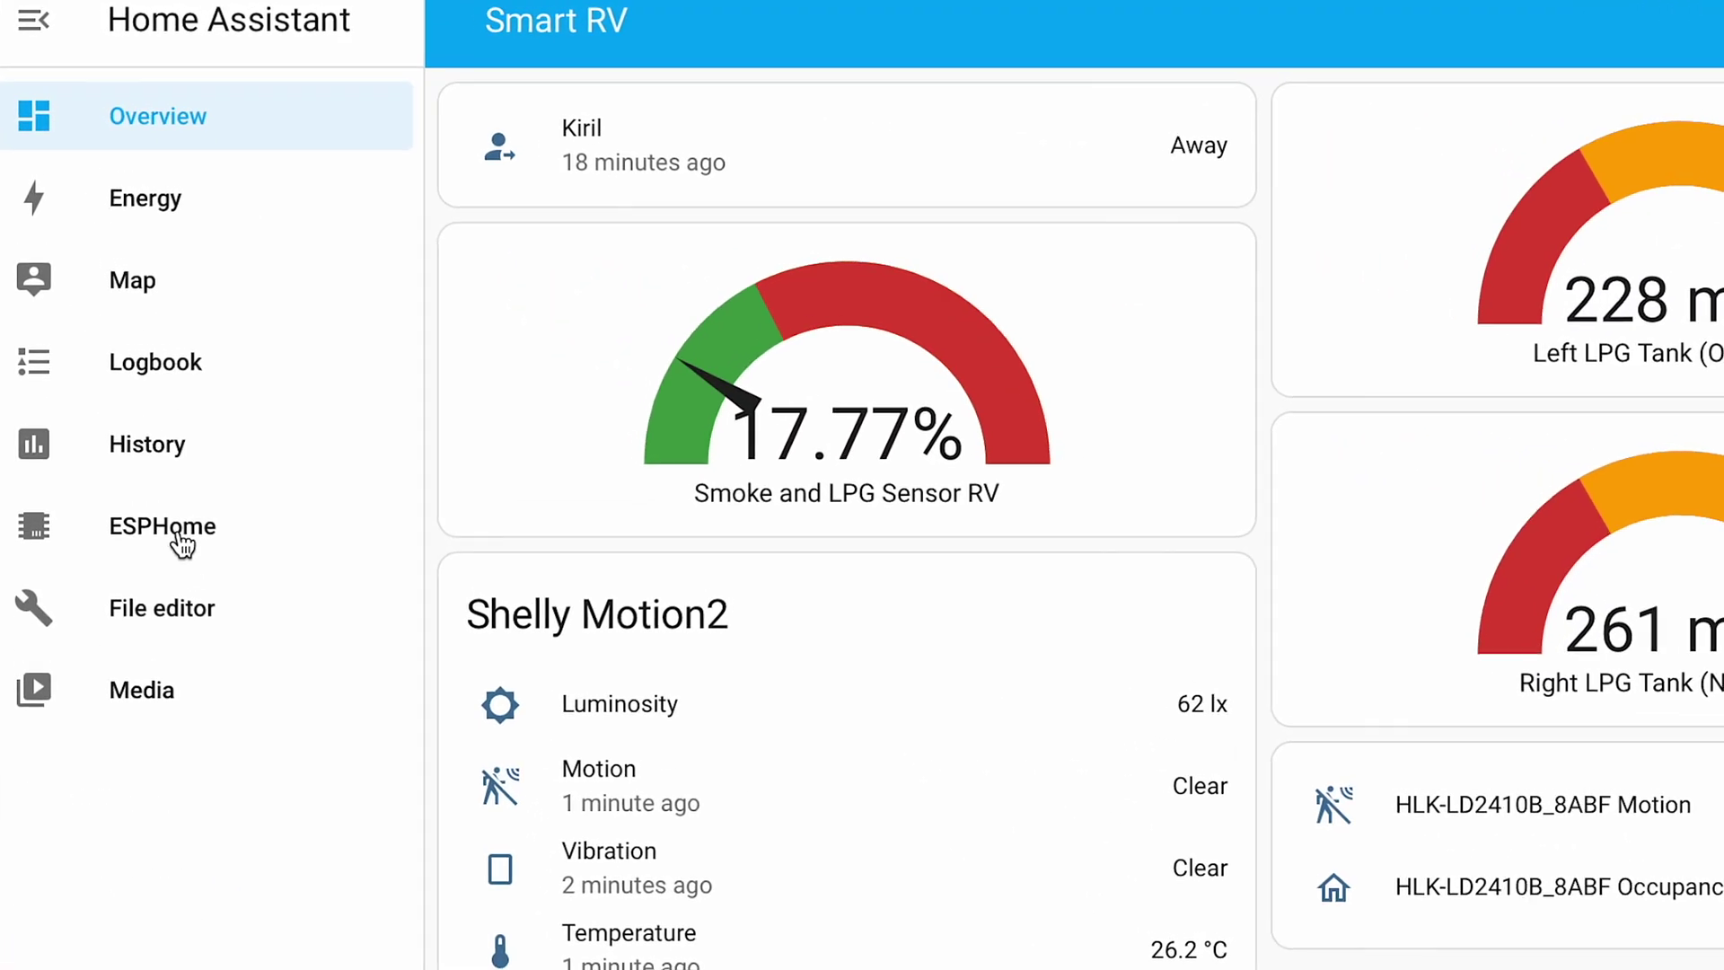
Step: Create a new ESPHome device named Victron-mppt with Wi-Fi details and ESP8266 board, skipping installation
click(184, 542)
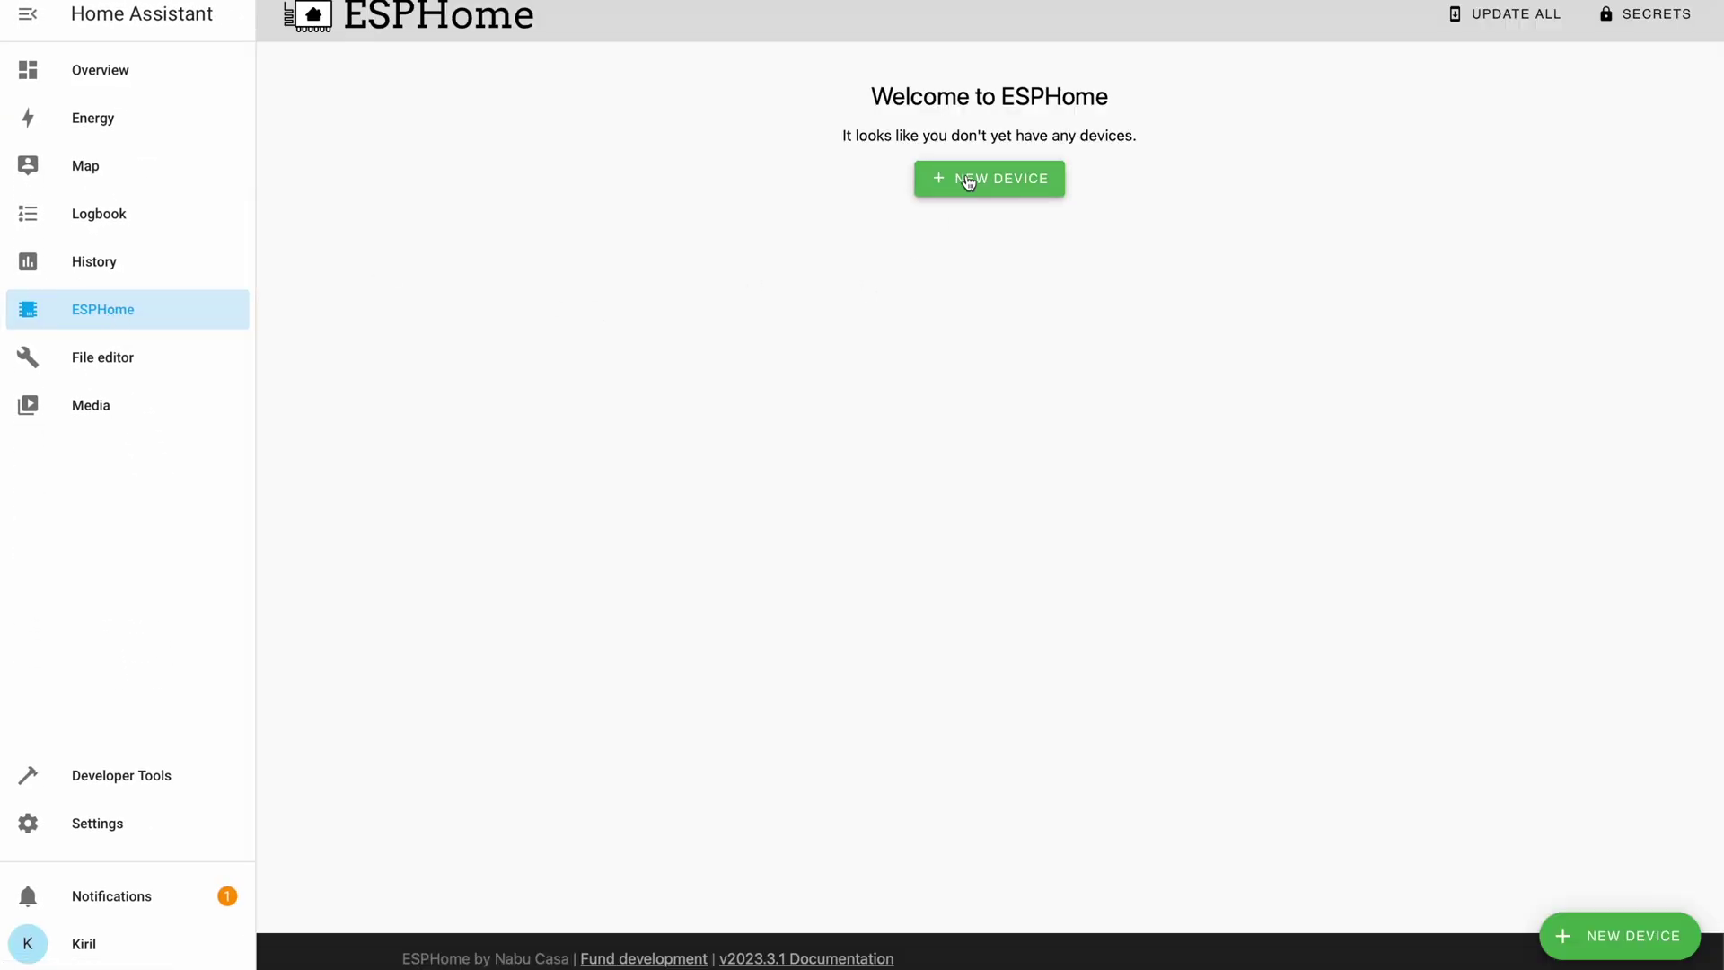
click(1627, 934)
click(1130, 698)
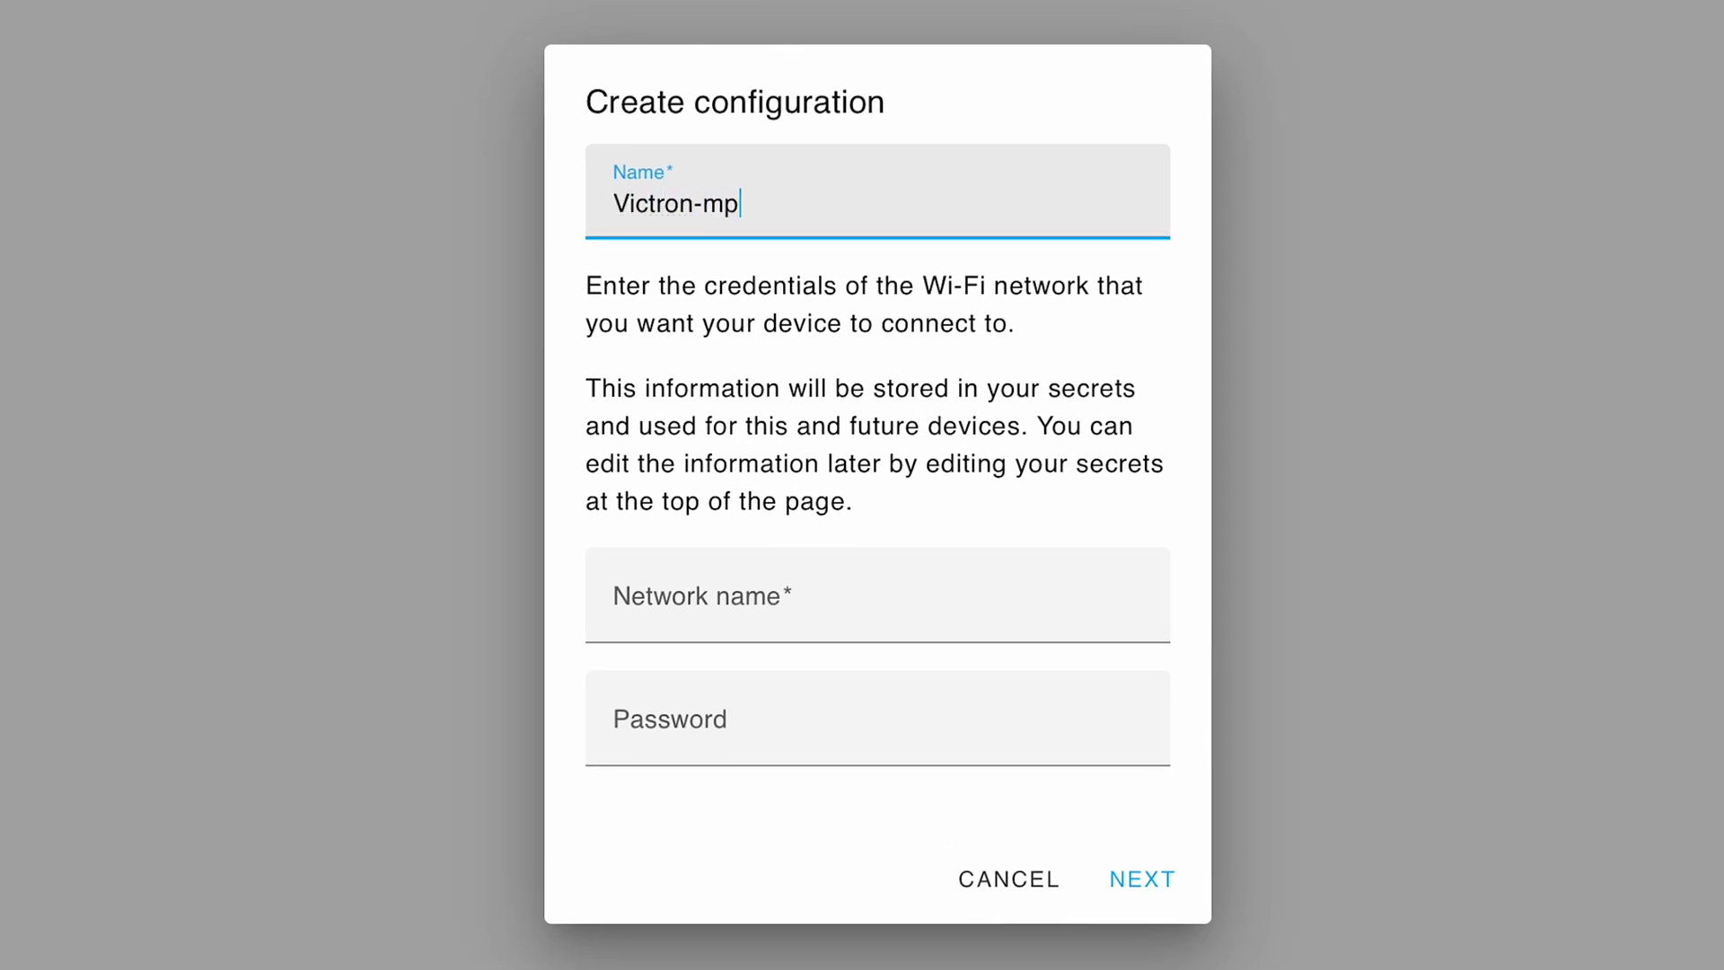
click(770, 597)
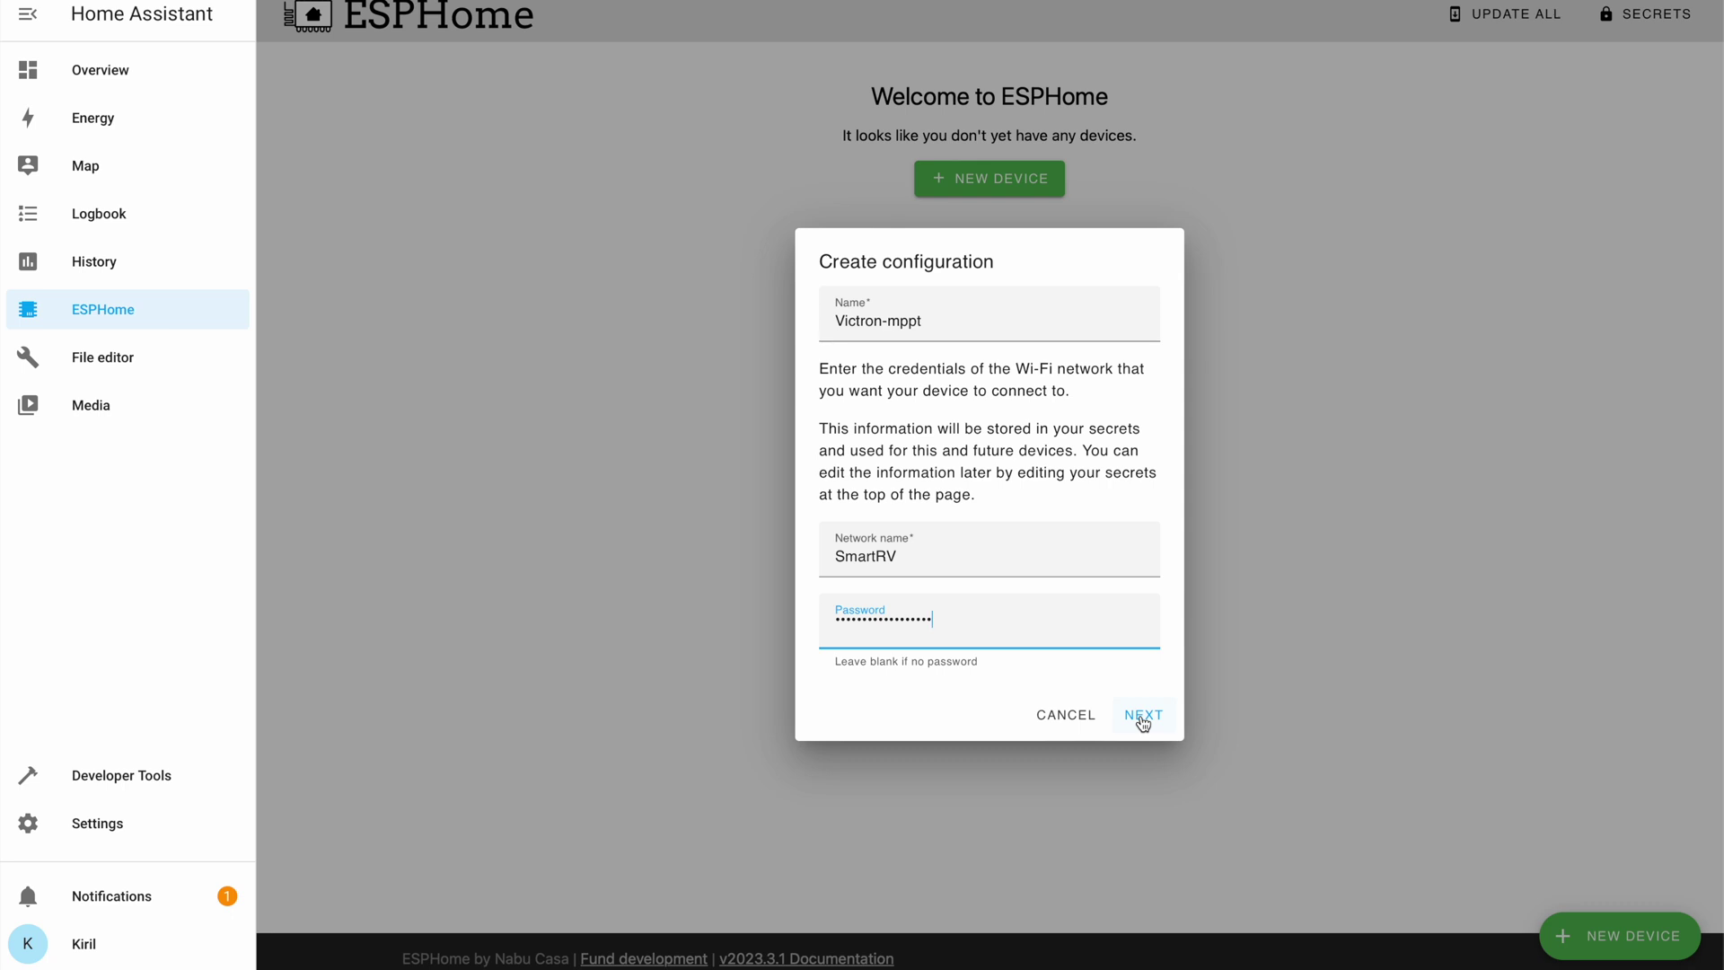
click(1143, 723)
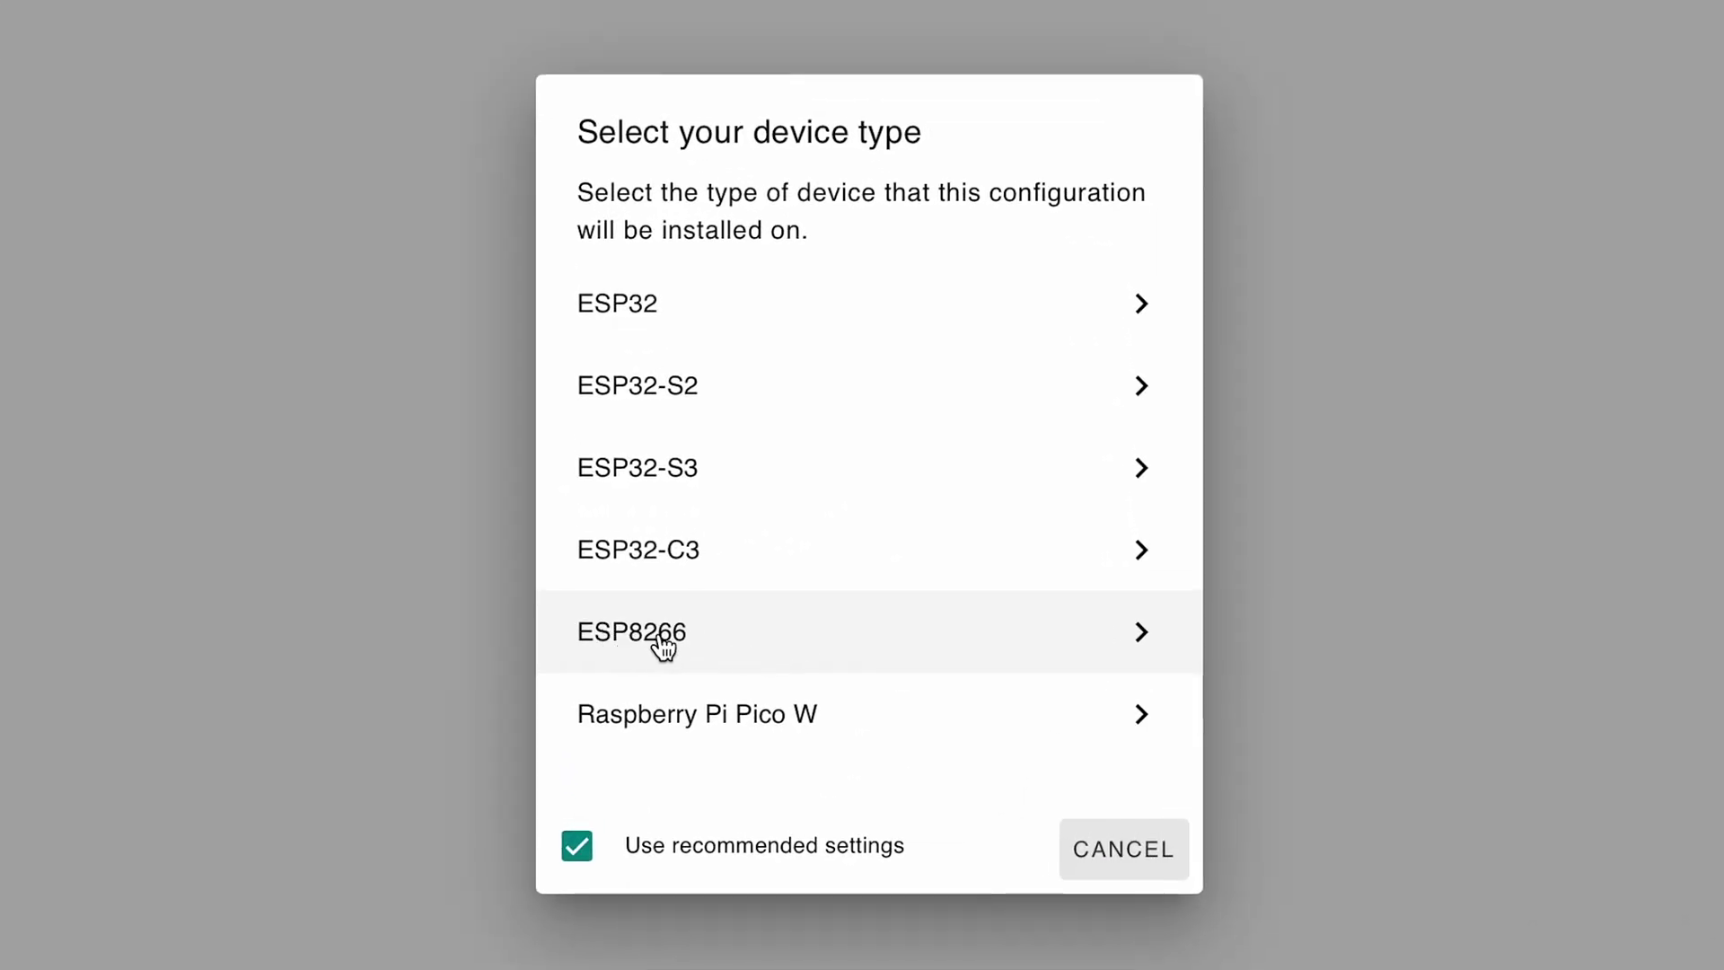
click(1145, 645)
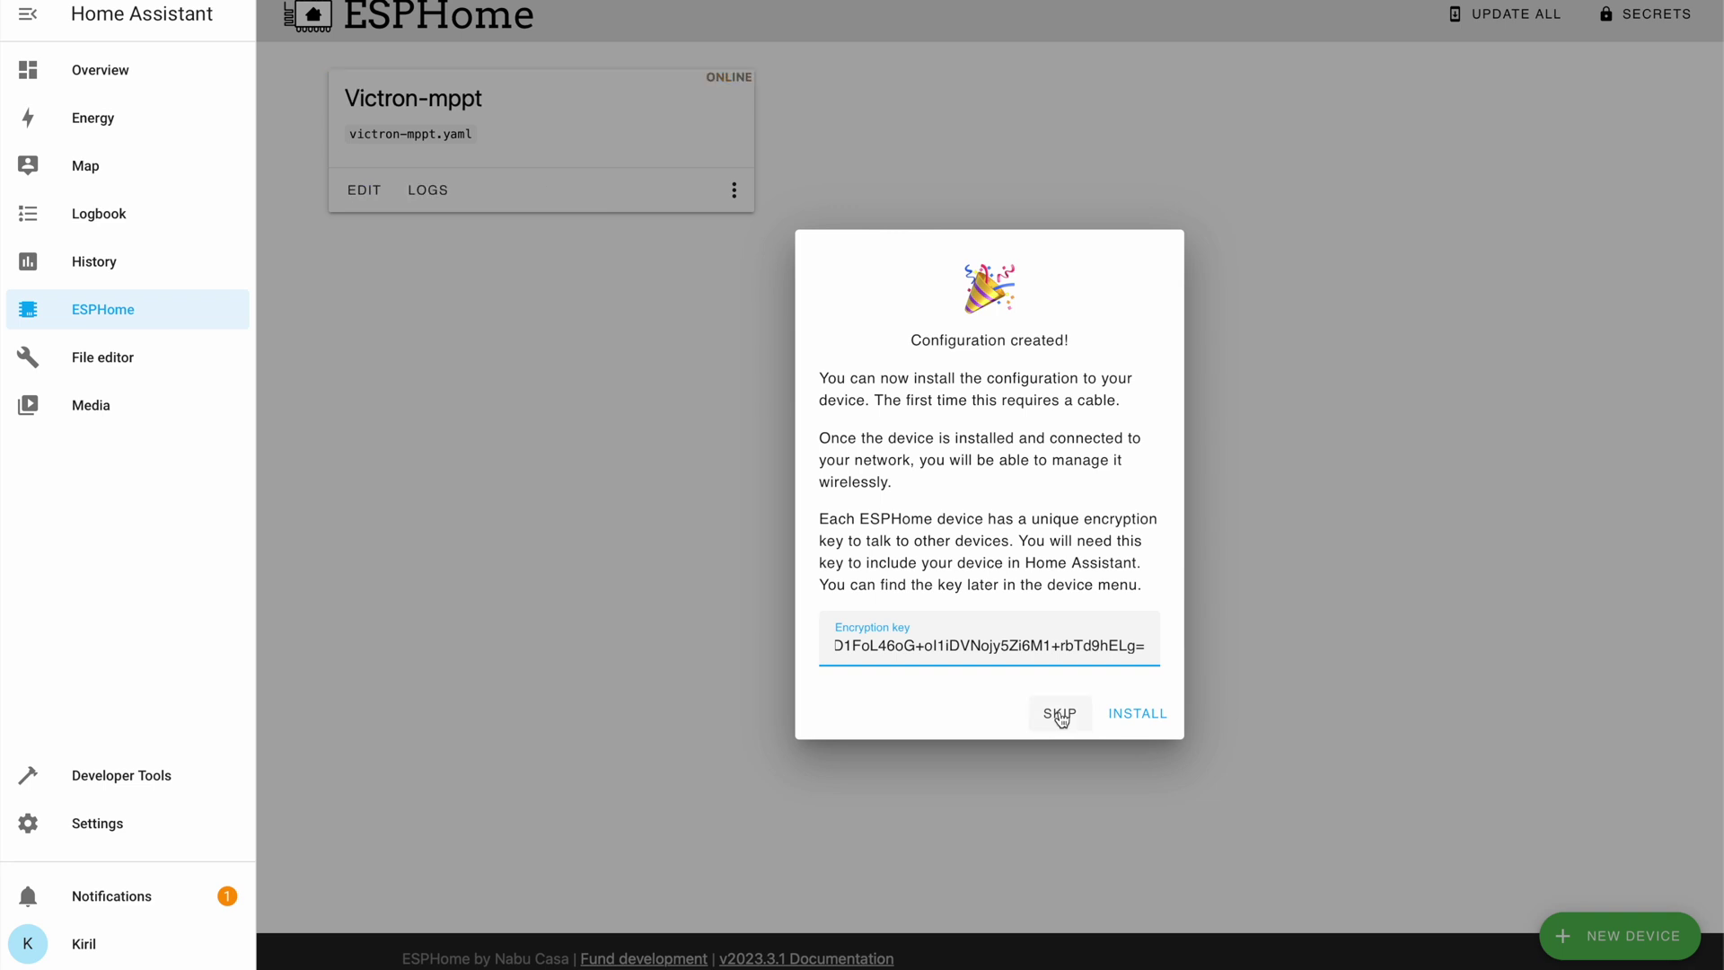
click(1060, 715)
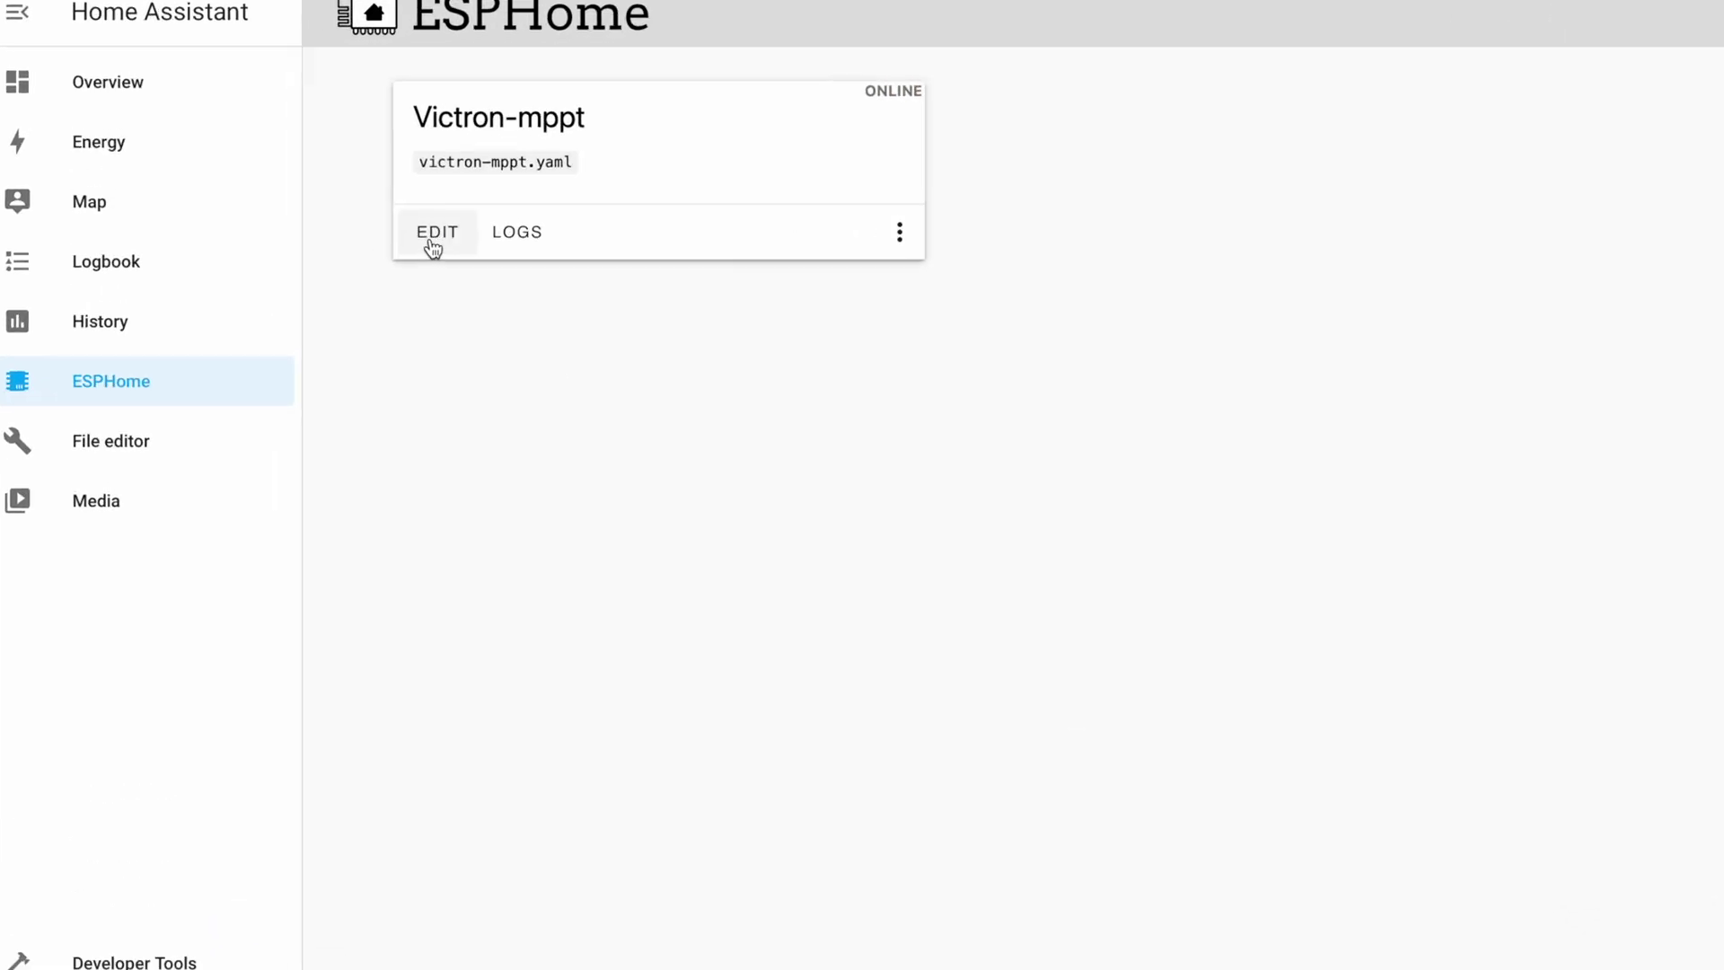
Step: Open victron-mppt.yaml for editing, then view smartsolar-mppt-esp8266-example.yaml in the VictronMPPT-ESPHOME repository
click(364, 190)
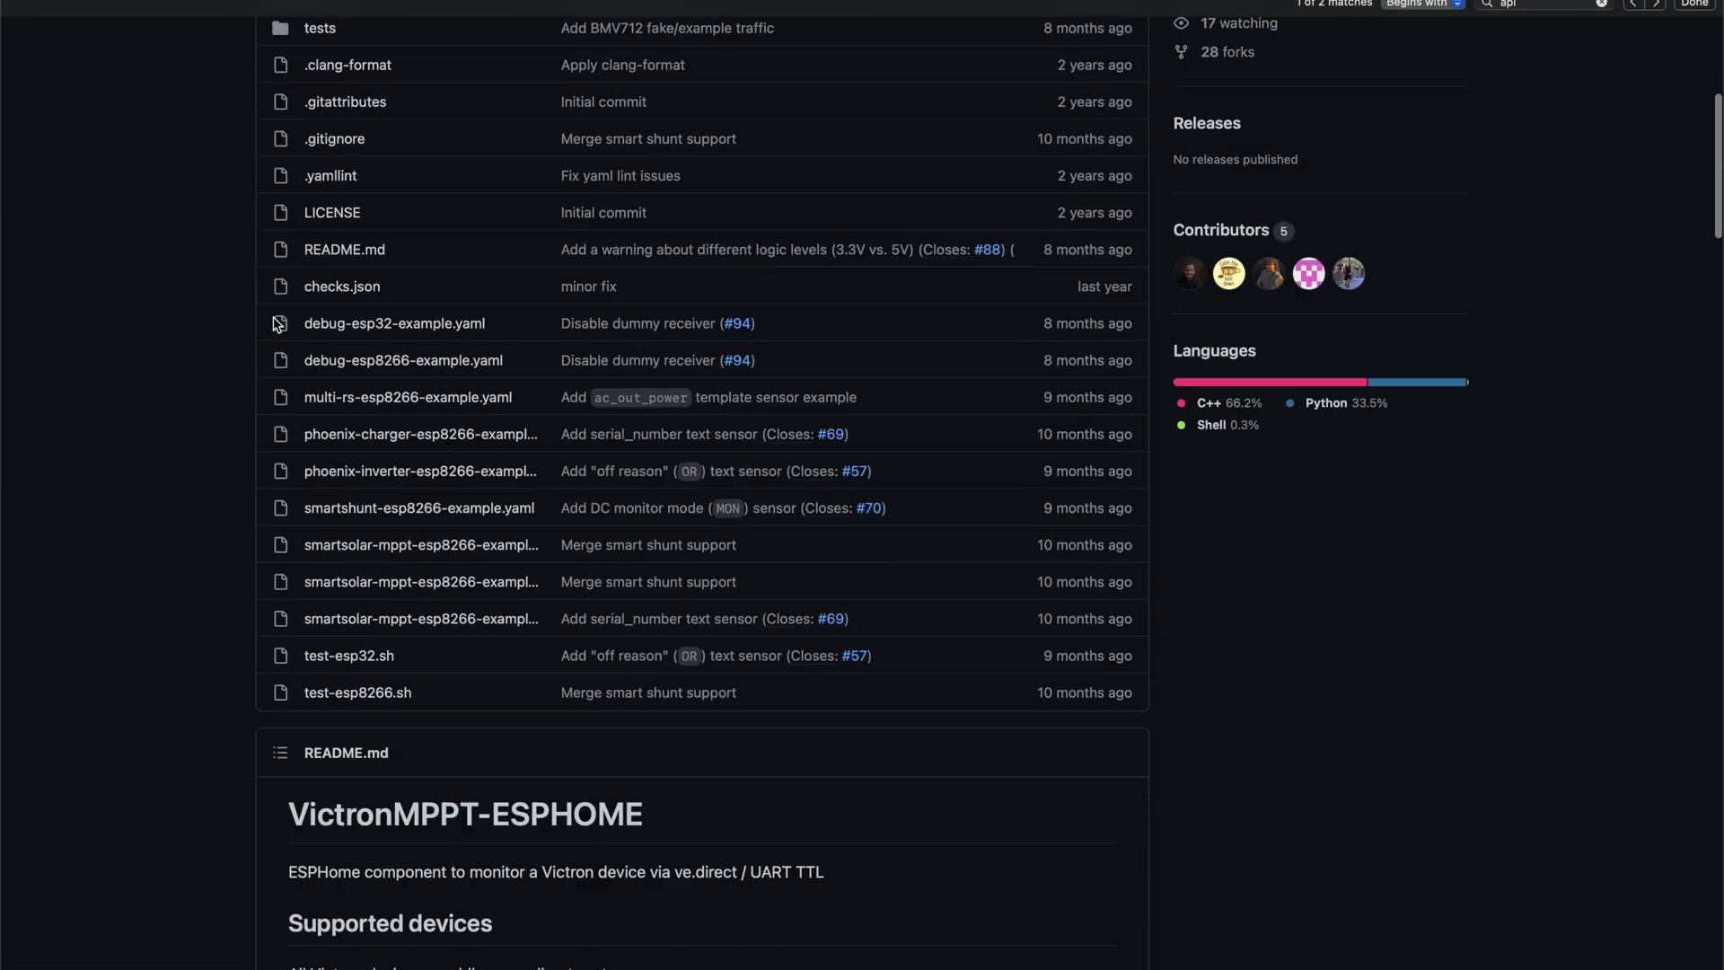
scroll(277, 324, down, 4)
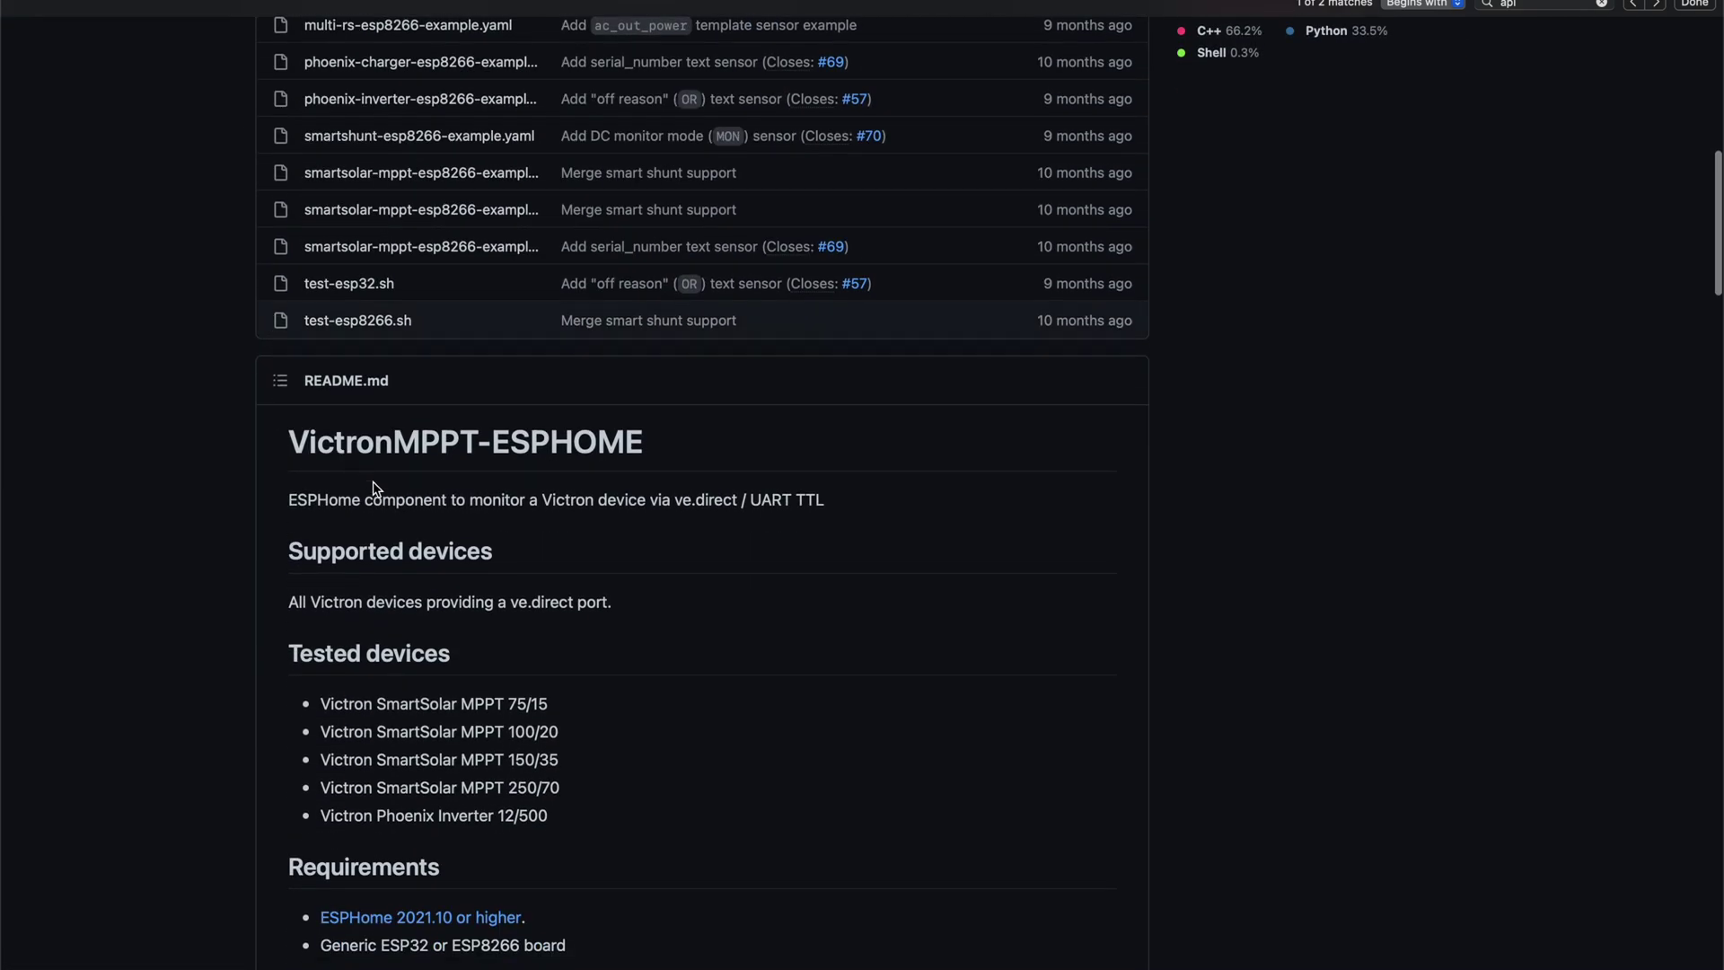
scroll(579, 505, down, 2)
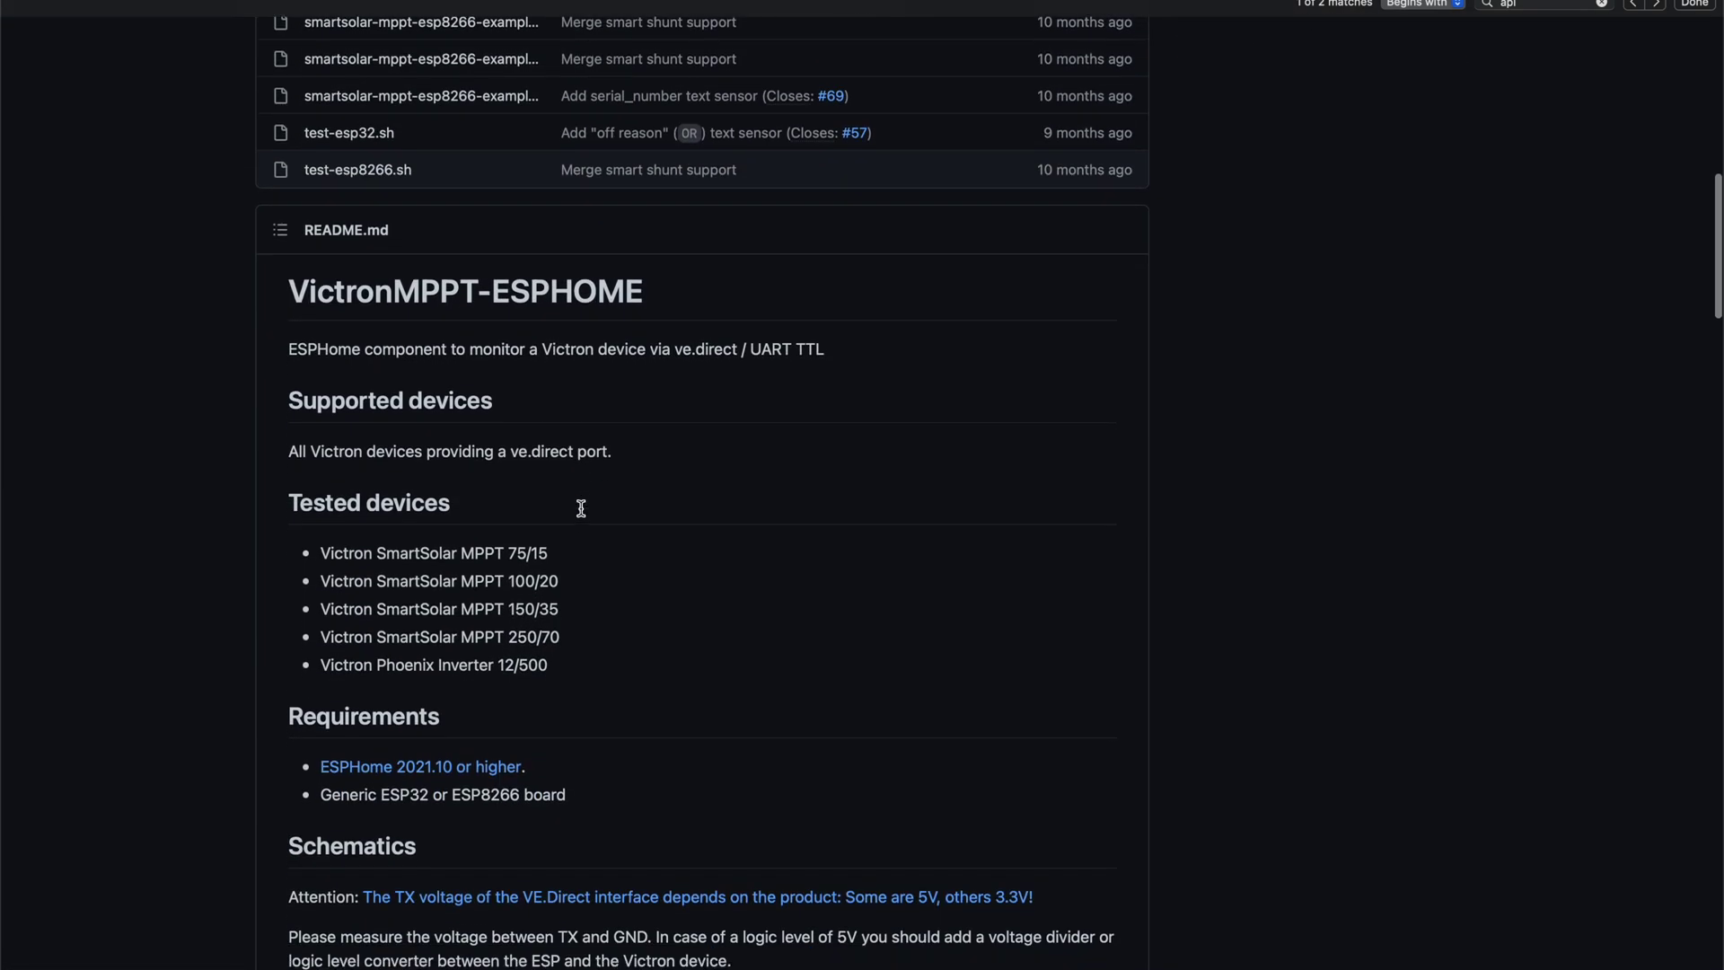
scroll(579, 503, up, 5)
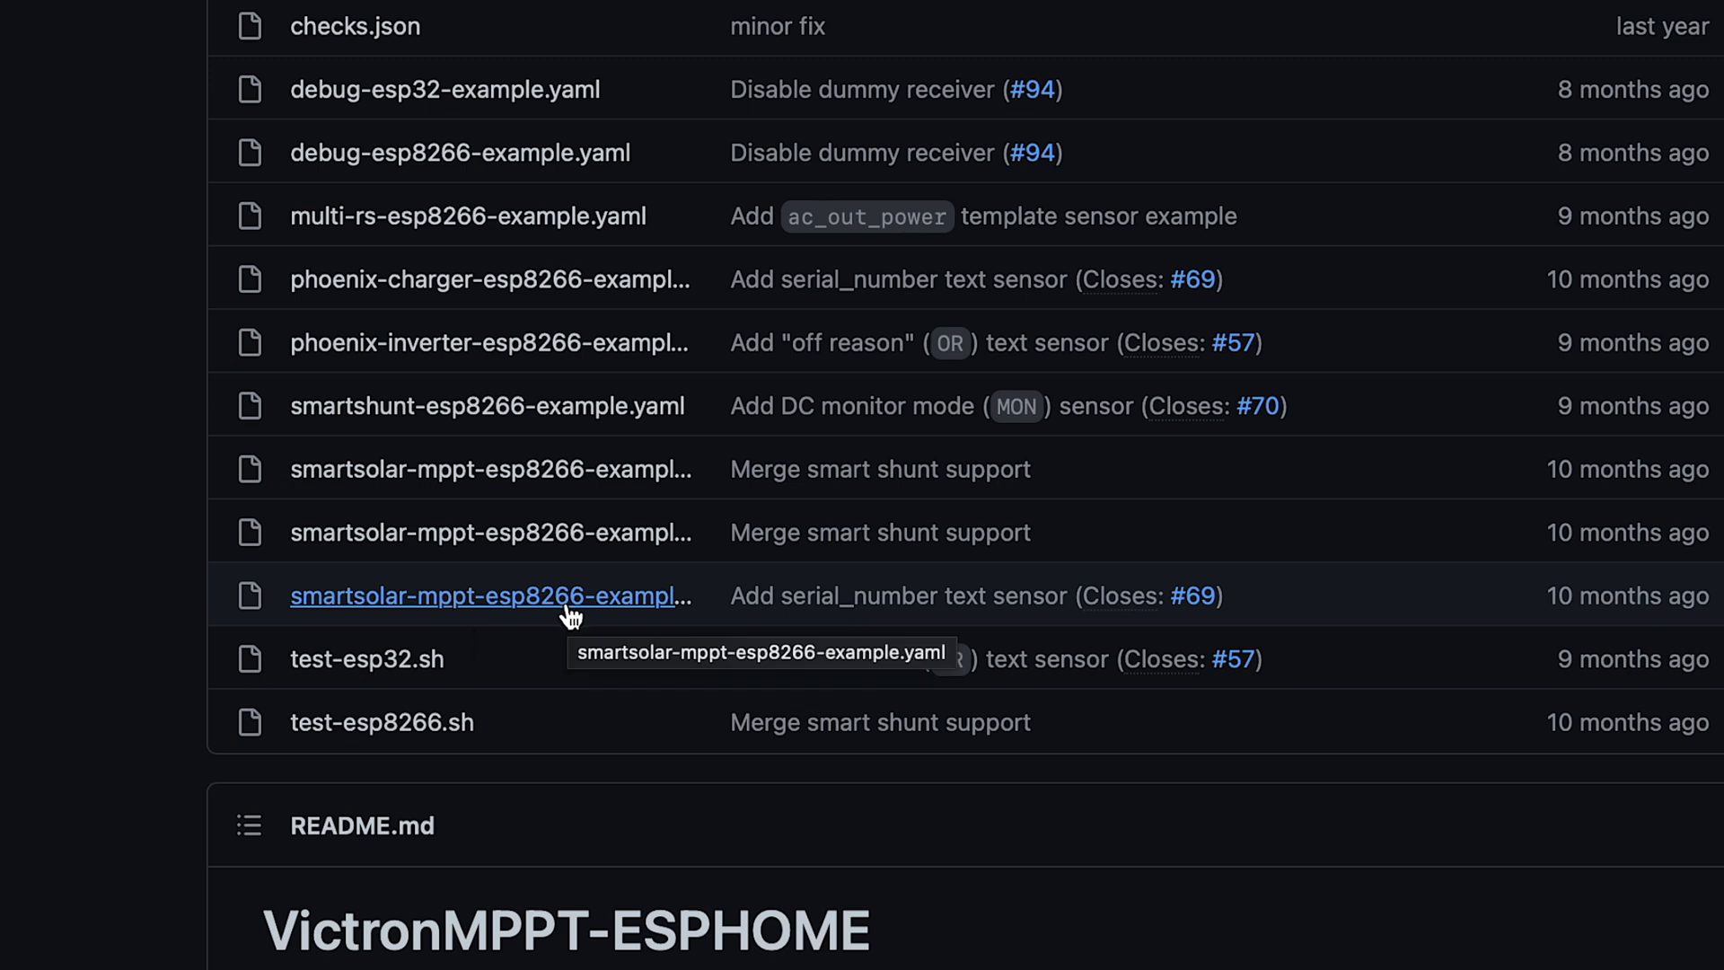
click(637, 614)
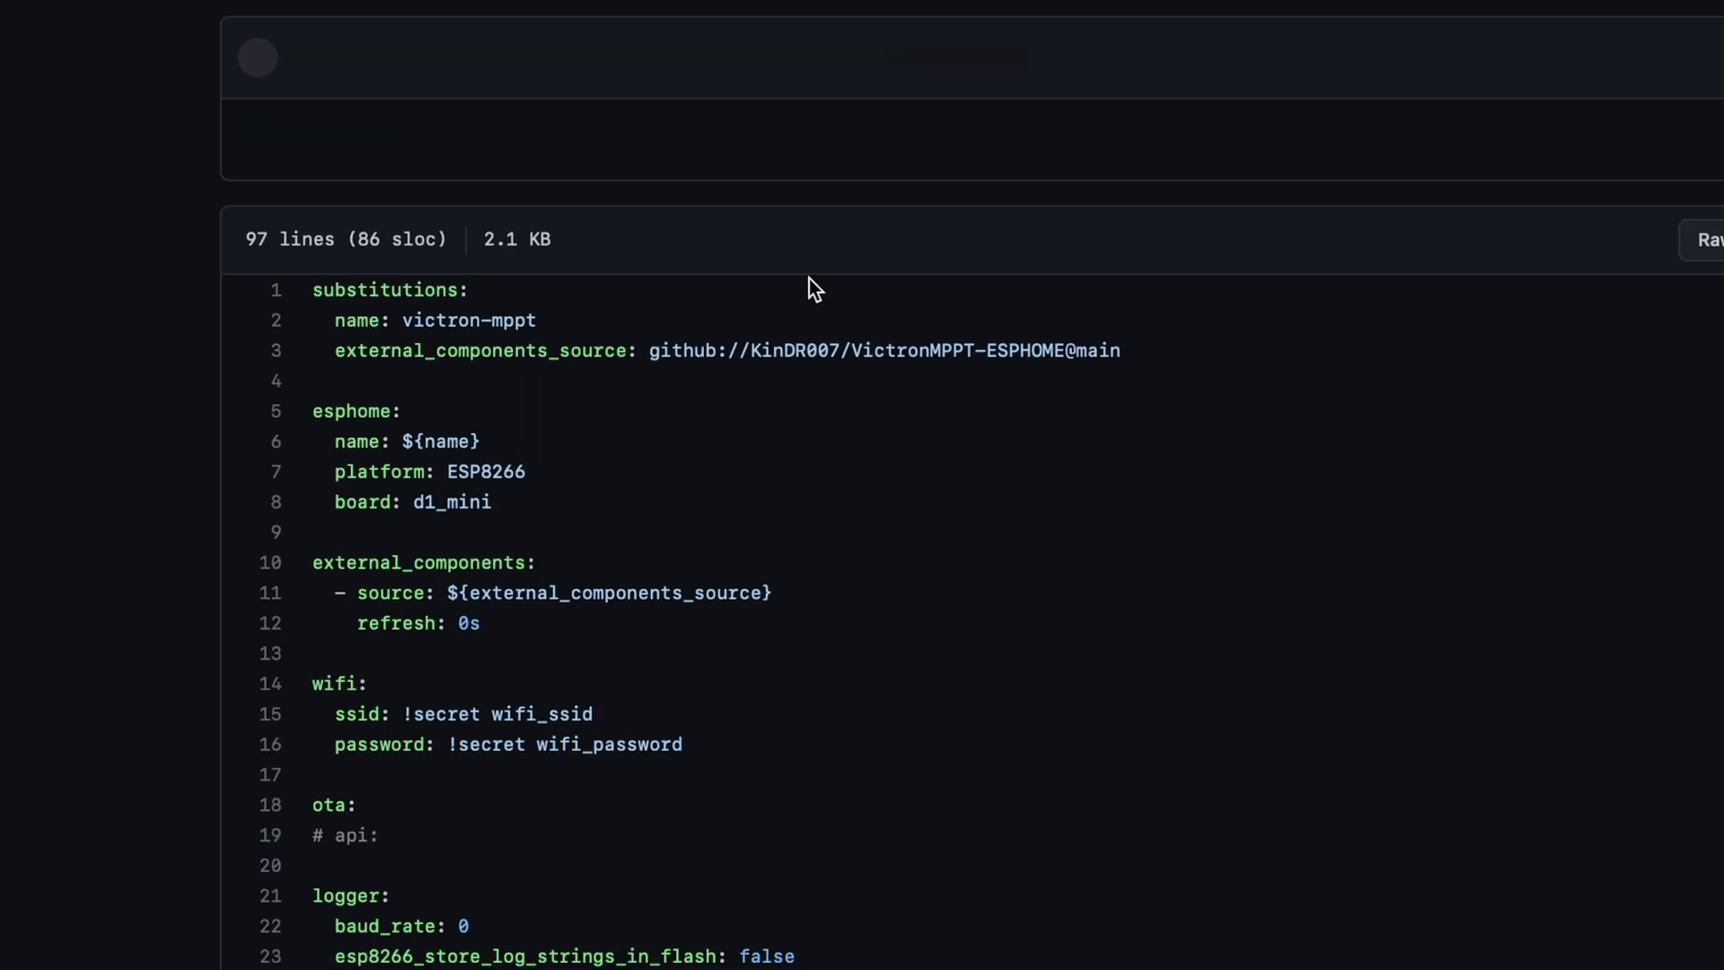
scroll(1119, 673, down, 1)
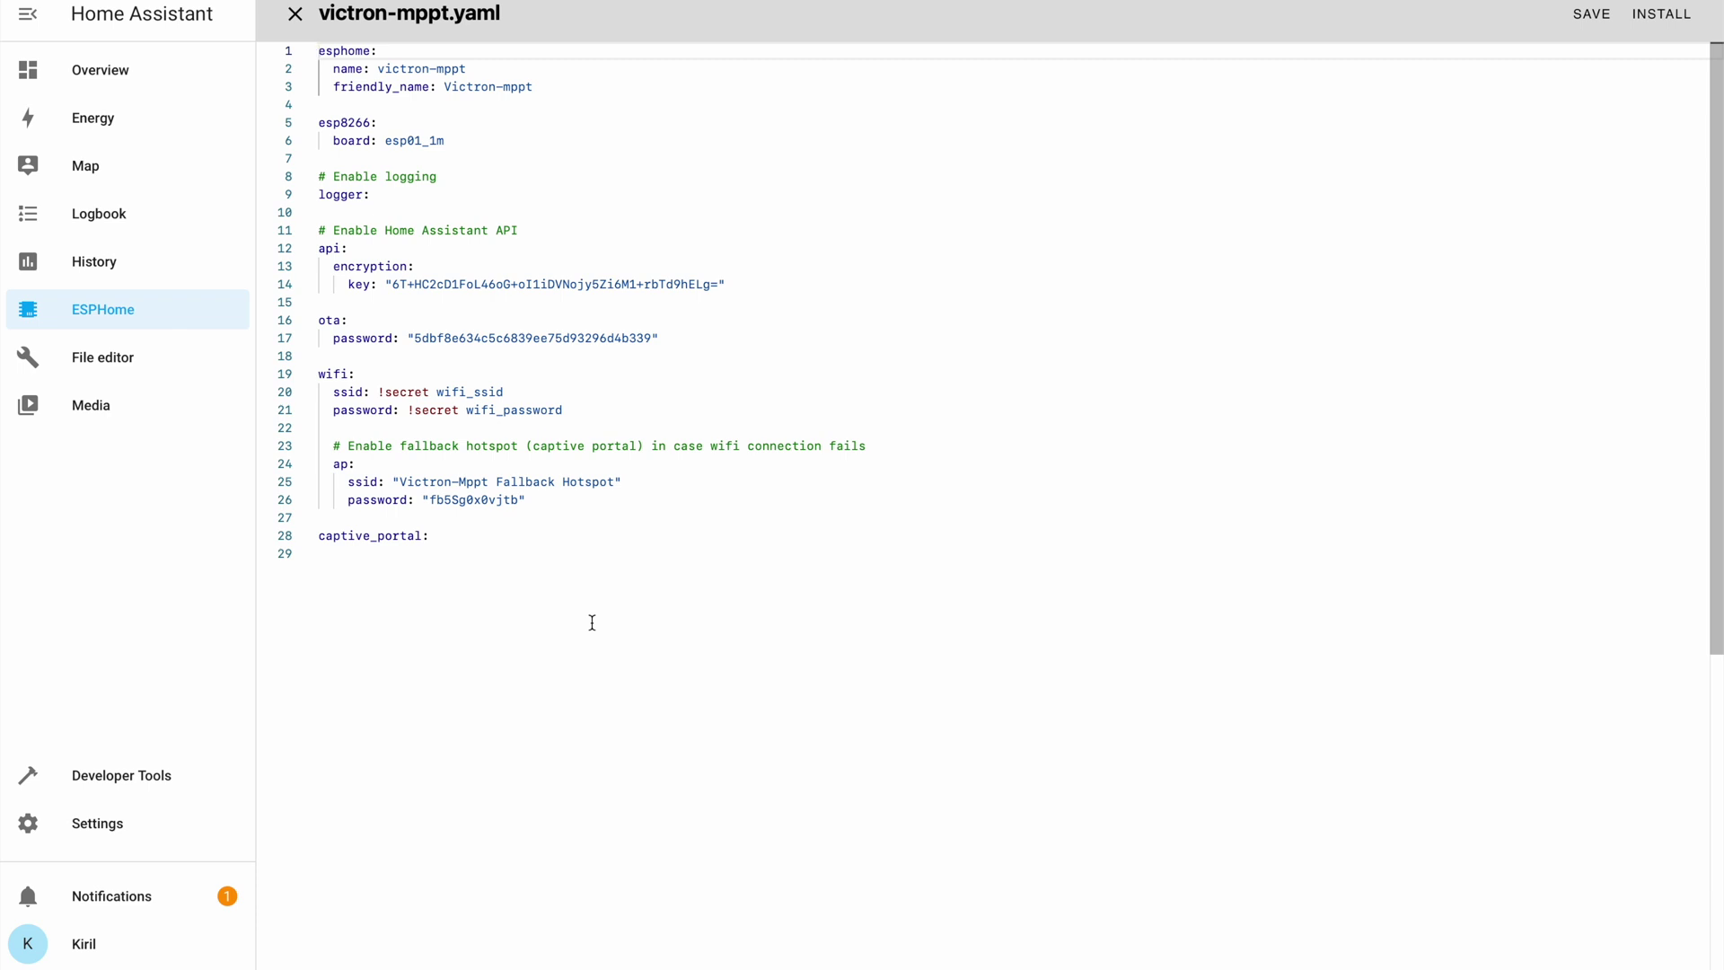
Step: Replace victron-mppt.yaml's default contents with the pasted GitHub example configuration
key(ctrl+a)
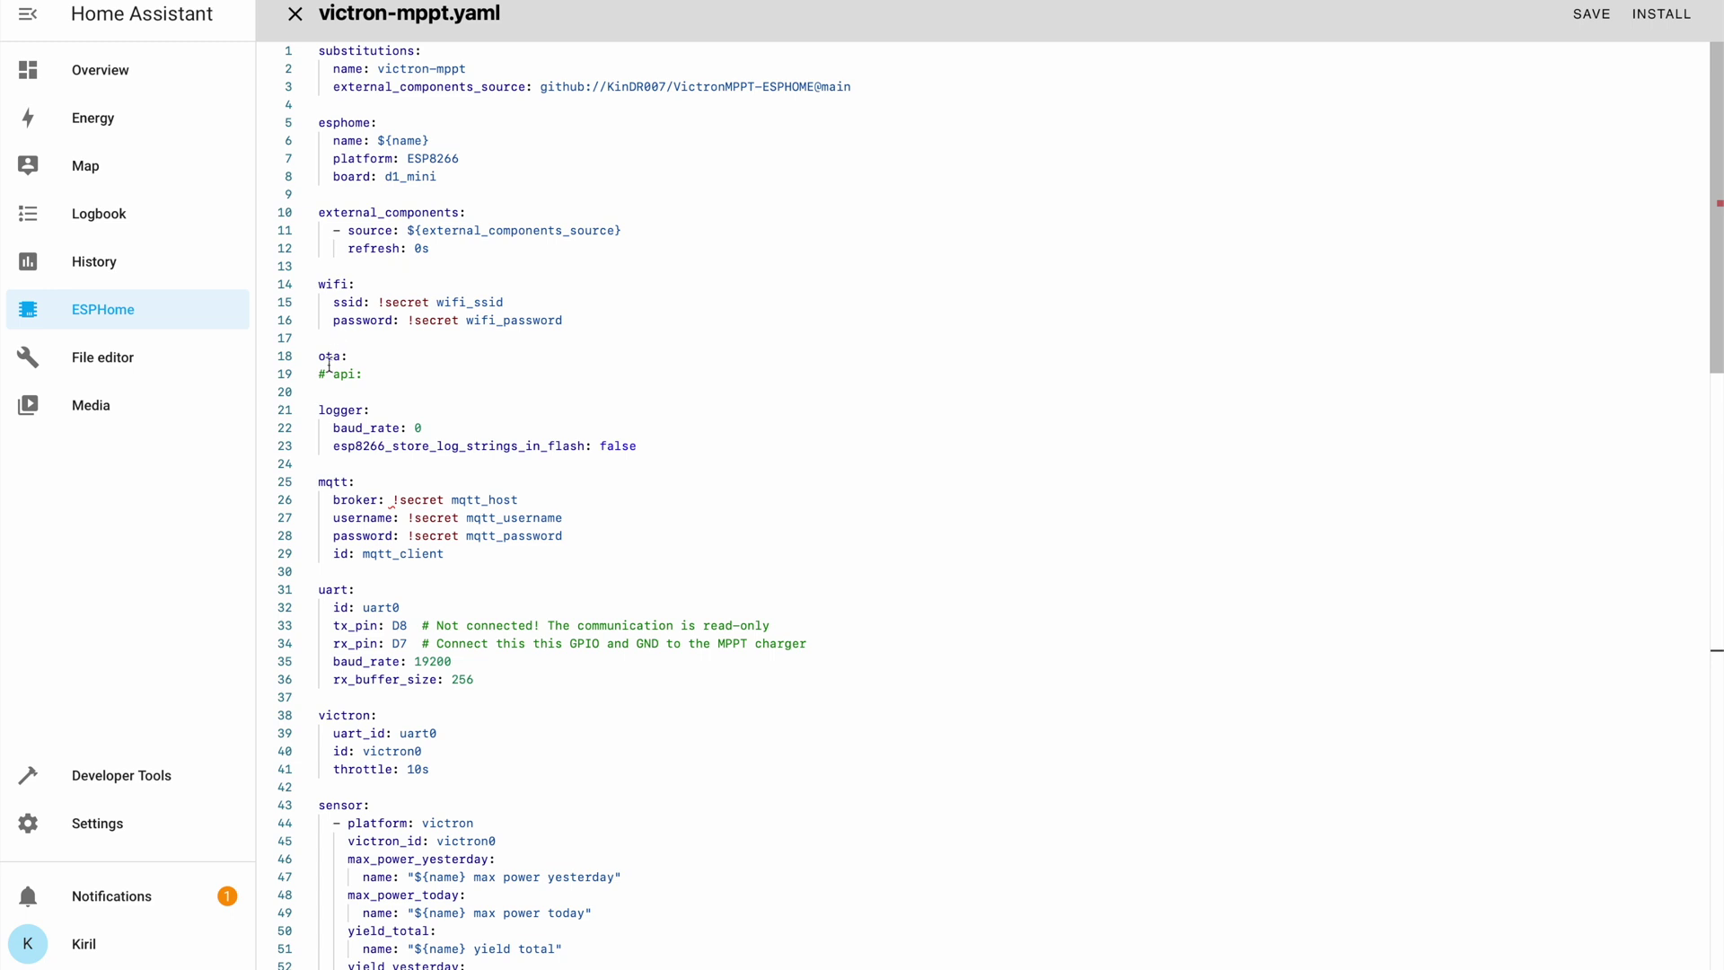
Step: Uncomment the api: line and insert a blank line above it
click(327, 368)
key(BackSpace)
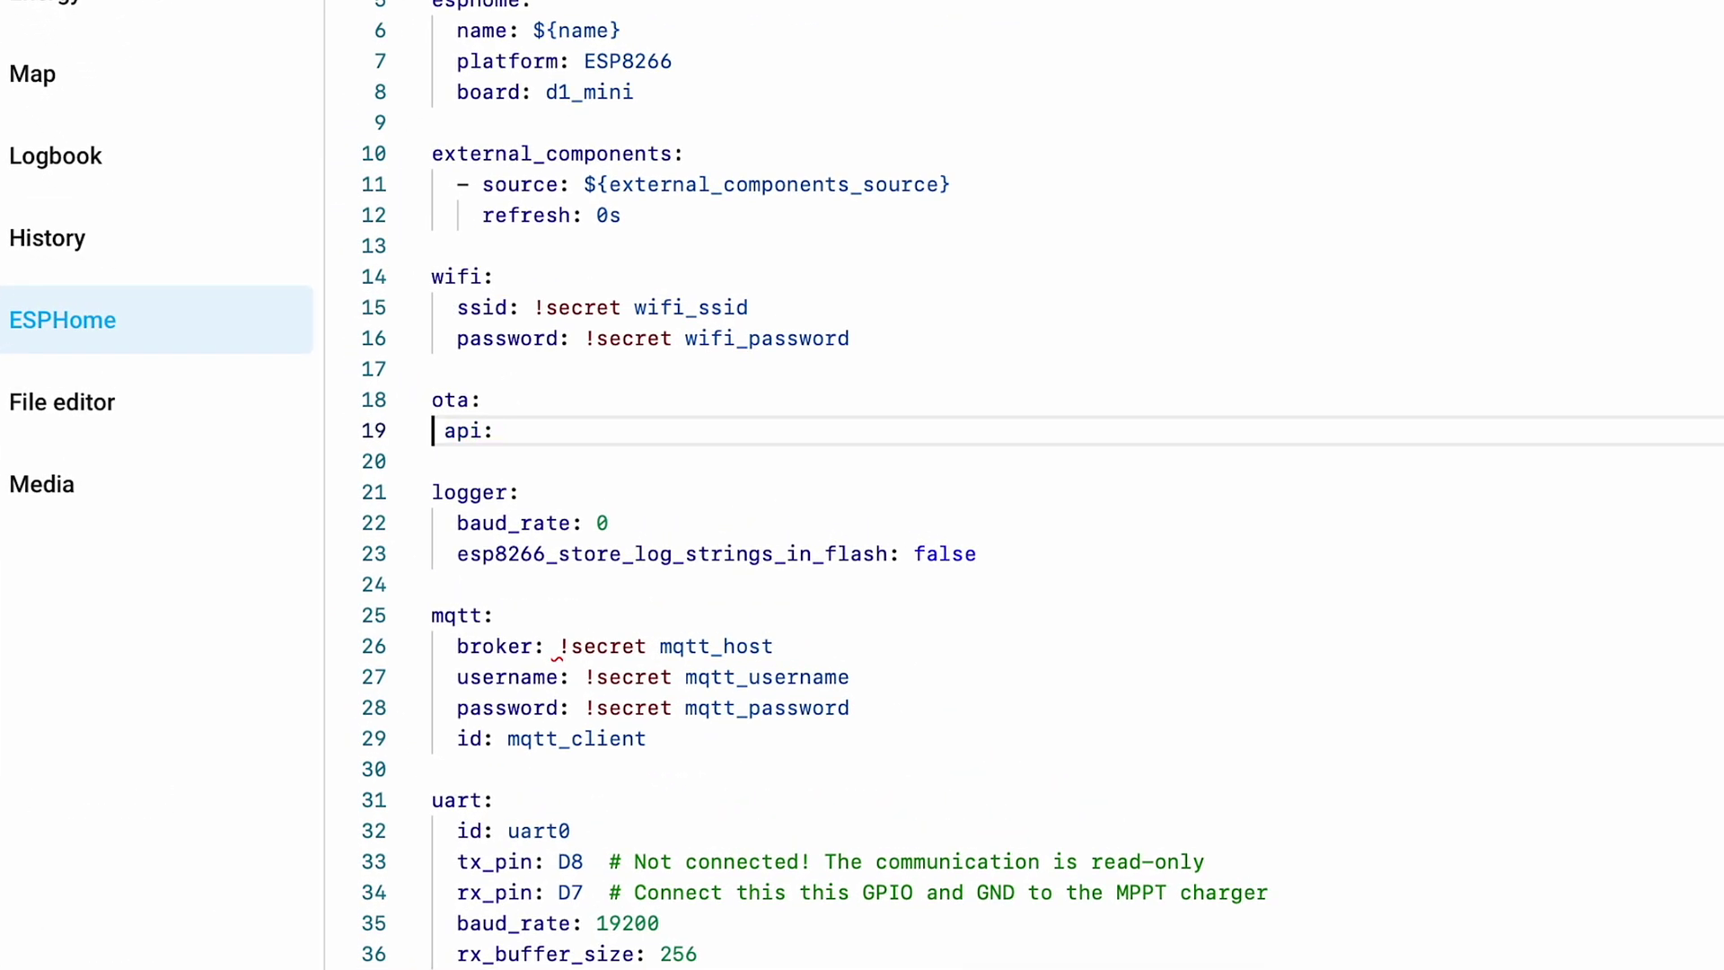
key(Return)
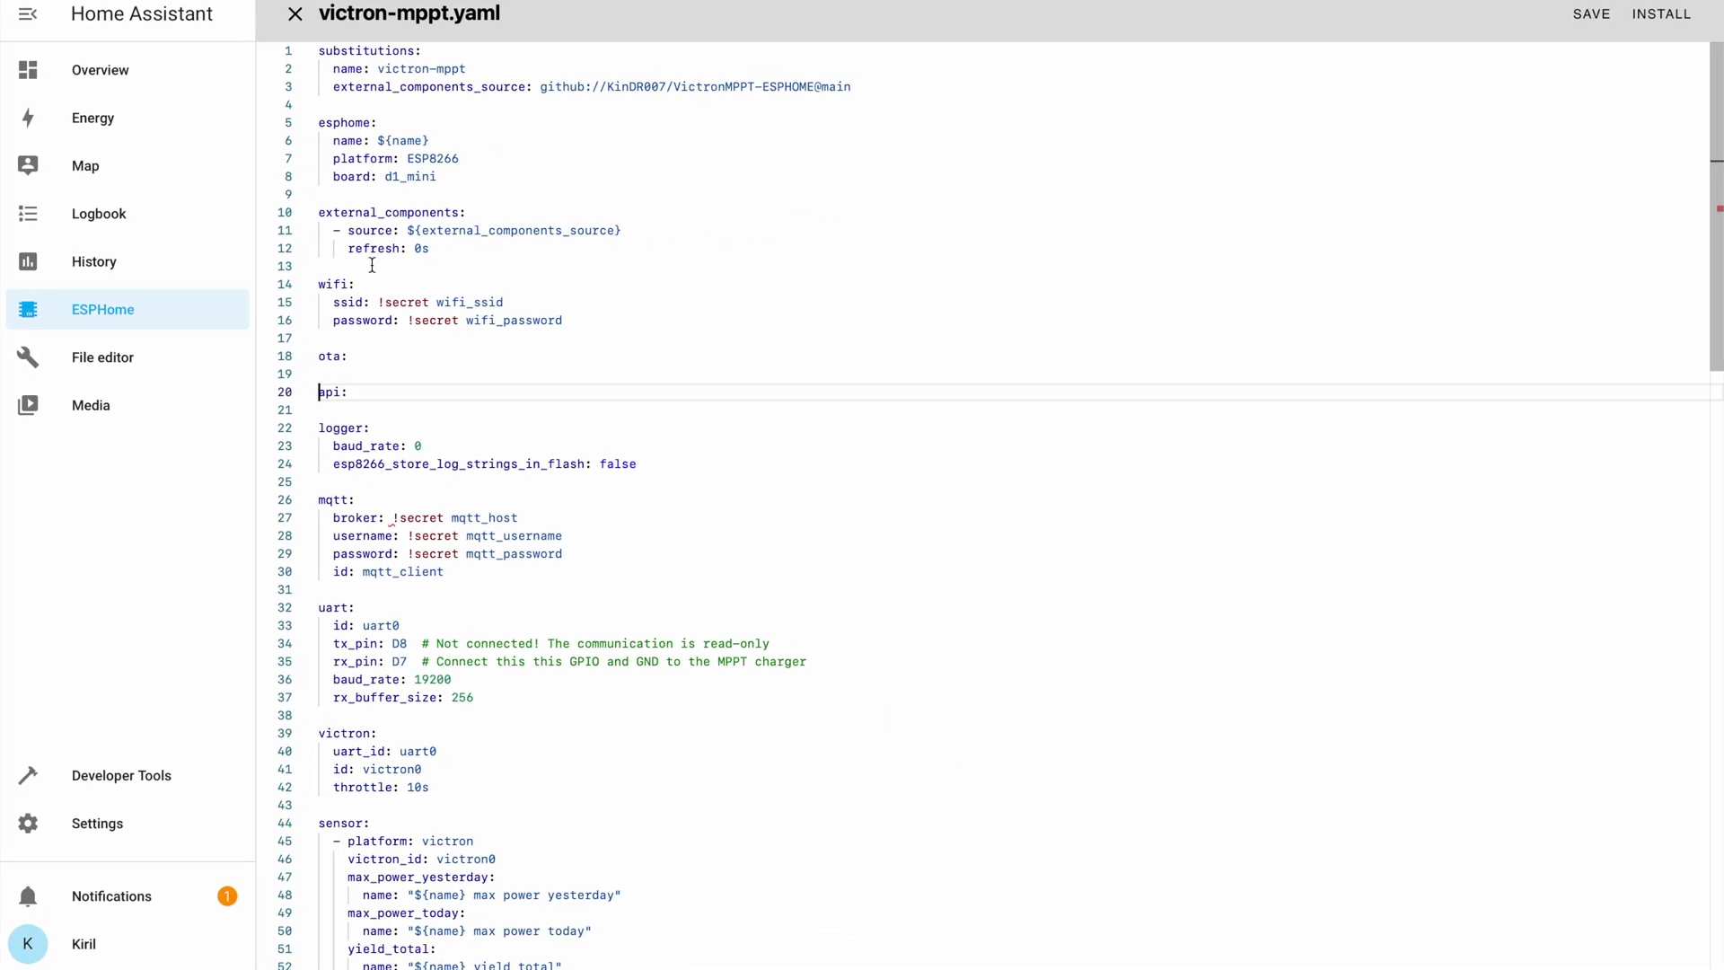
Step: Comment out the mqtt block, lines 26–30, with a leading #
scroll(371, 266, down, 3)
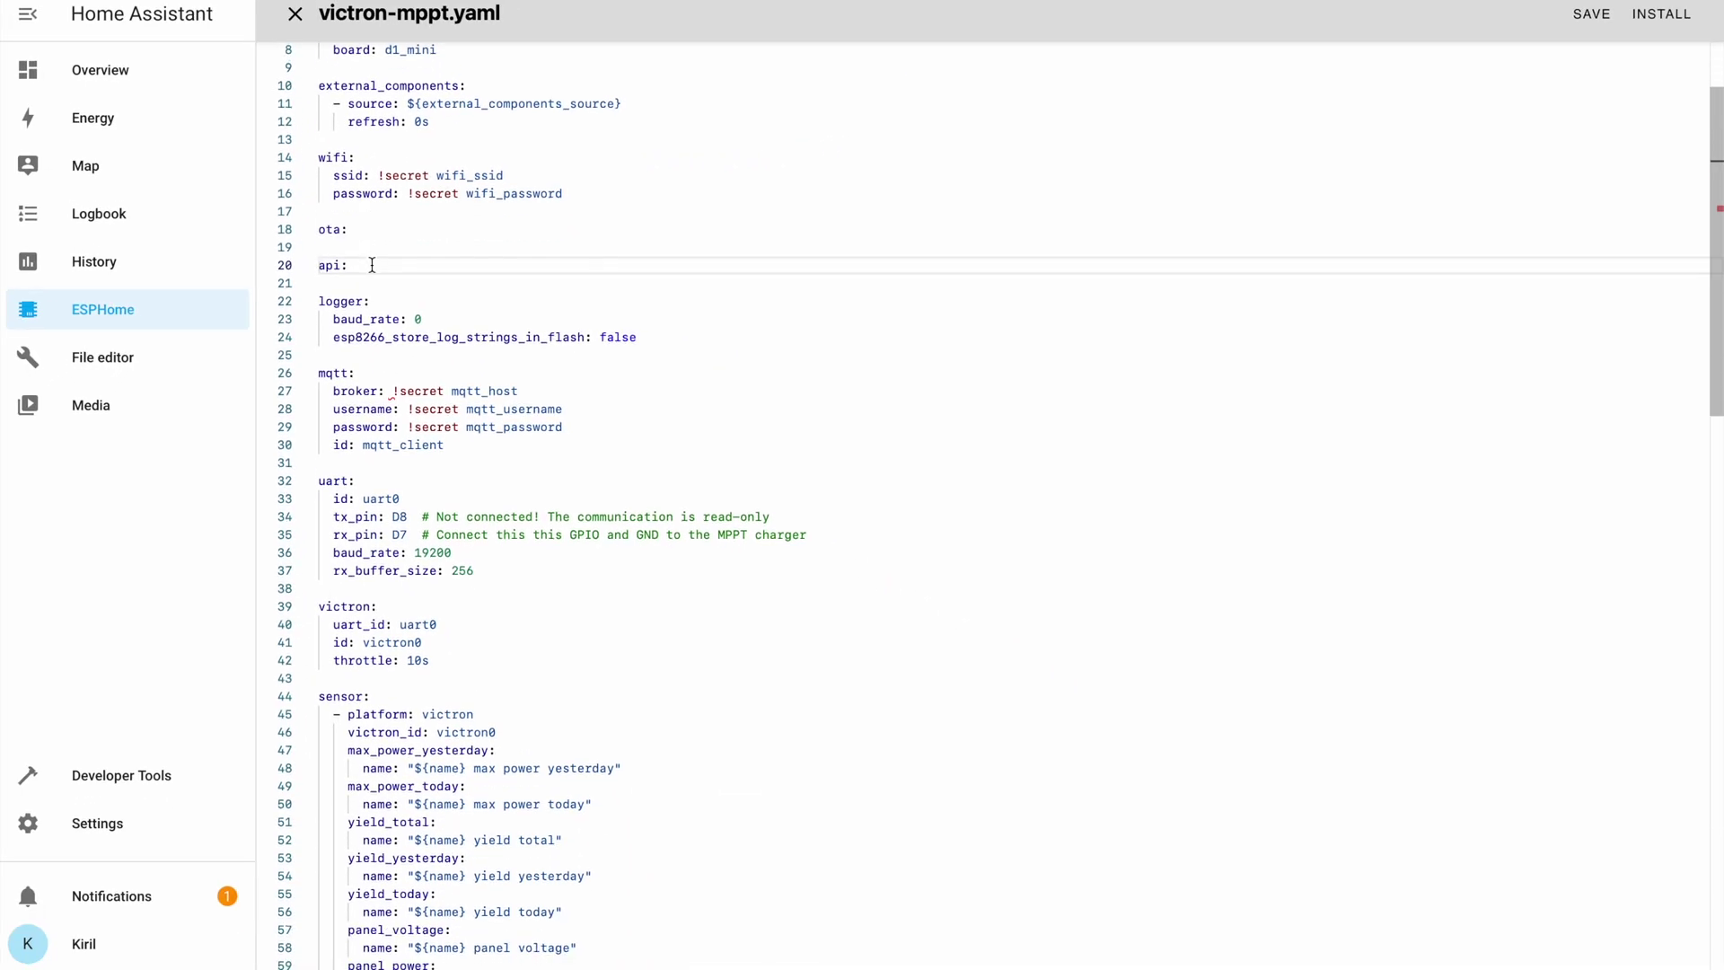
click(307, 361)
click(307, 361)
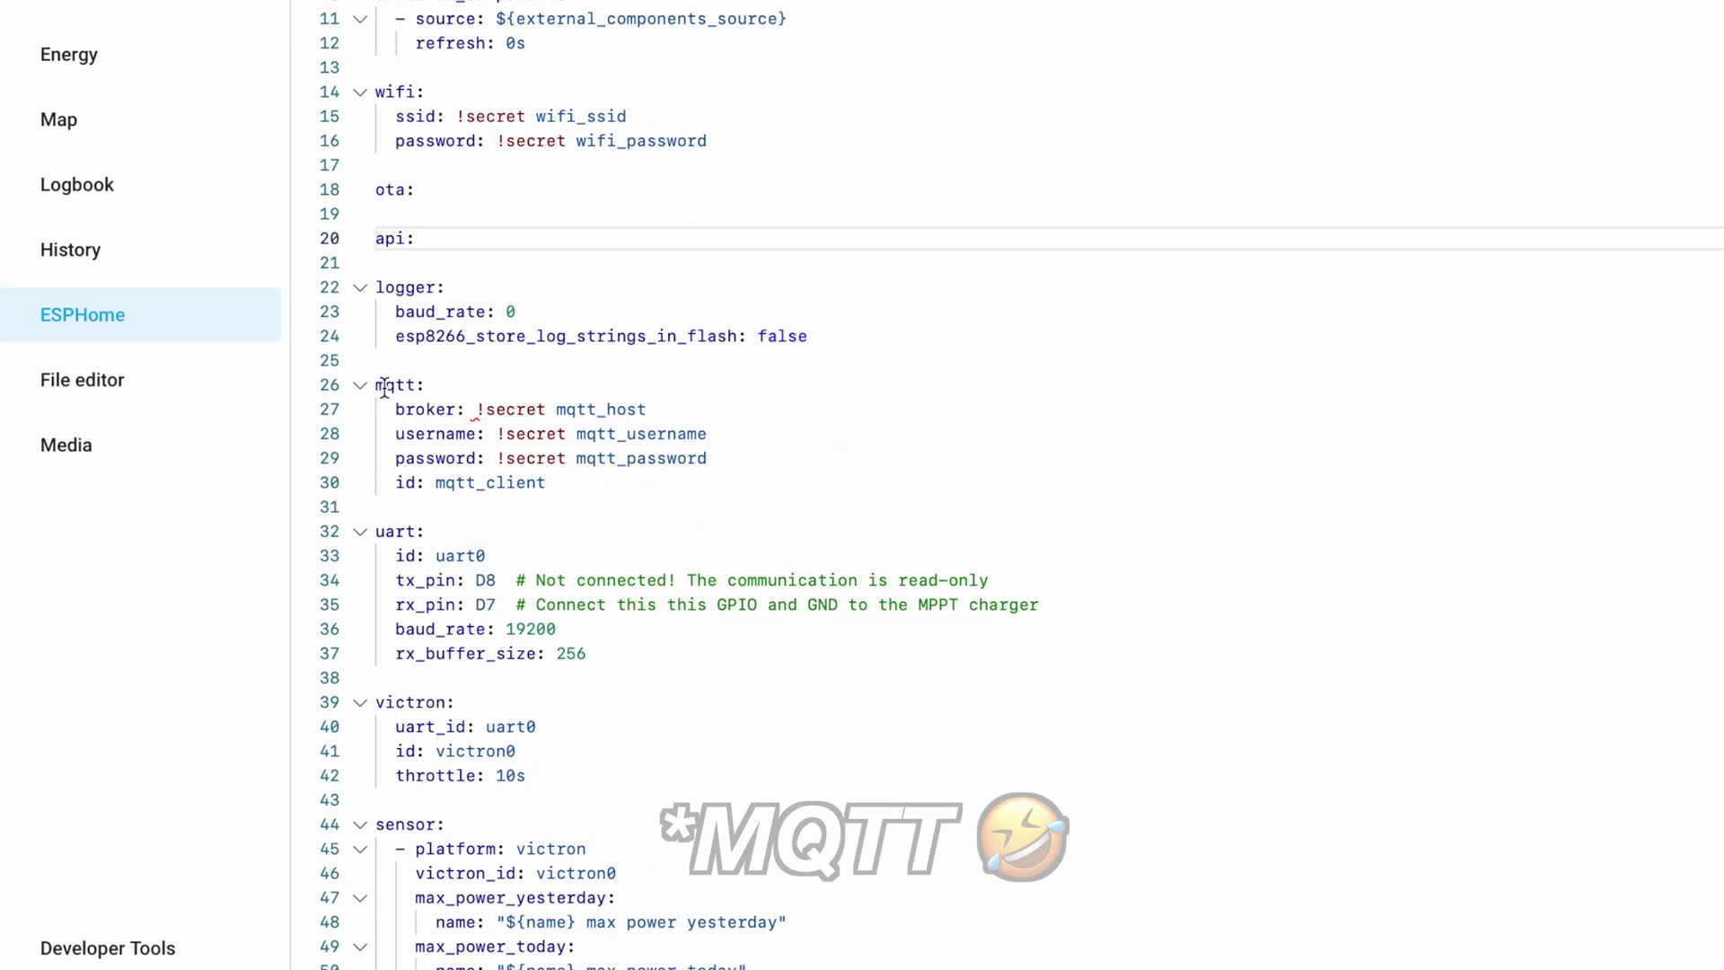
click(318, 361)
text(#)
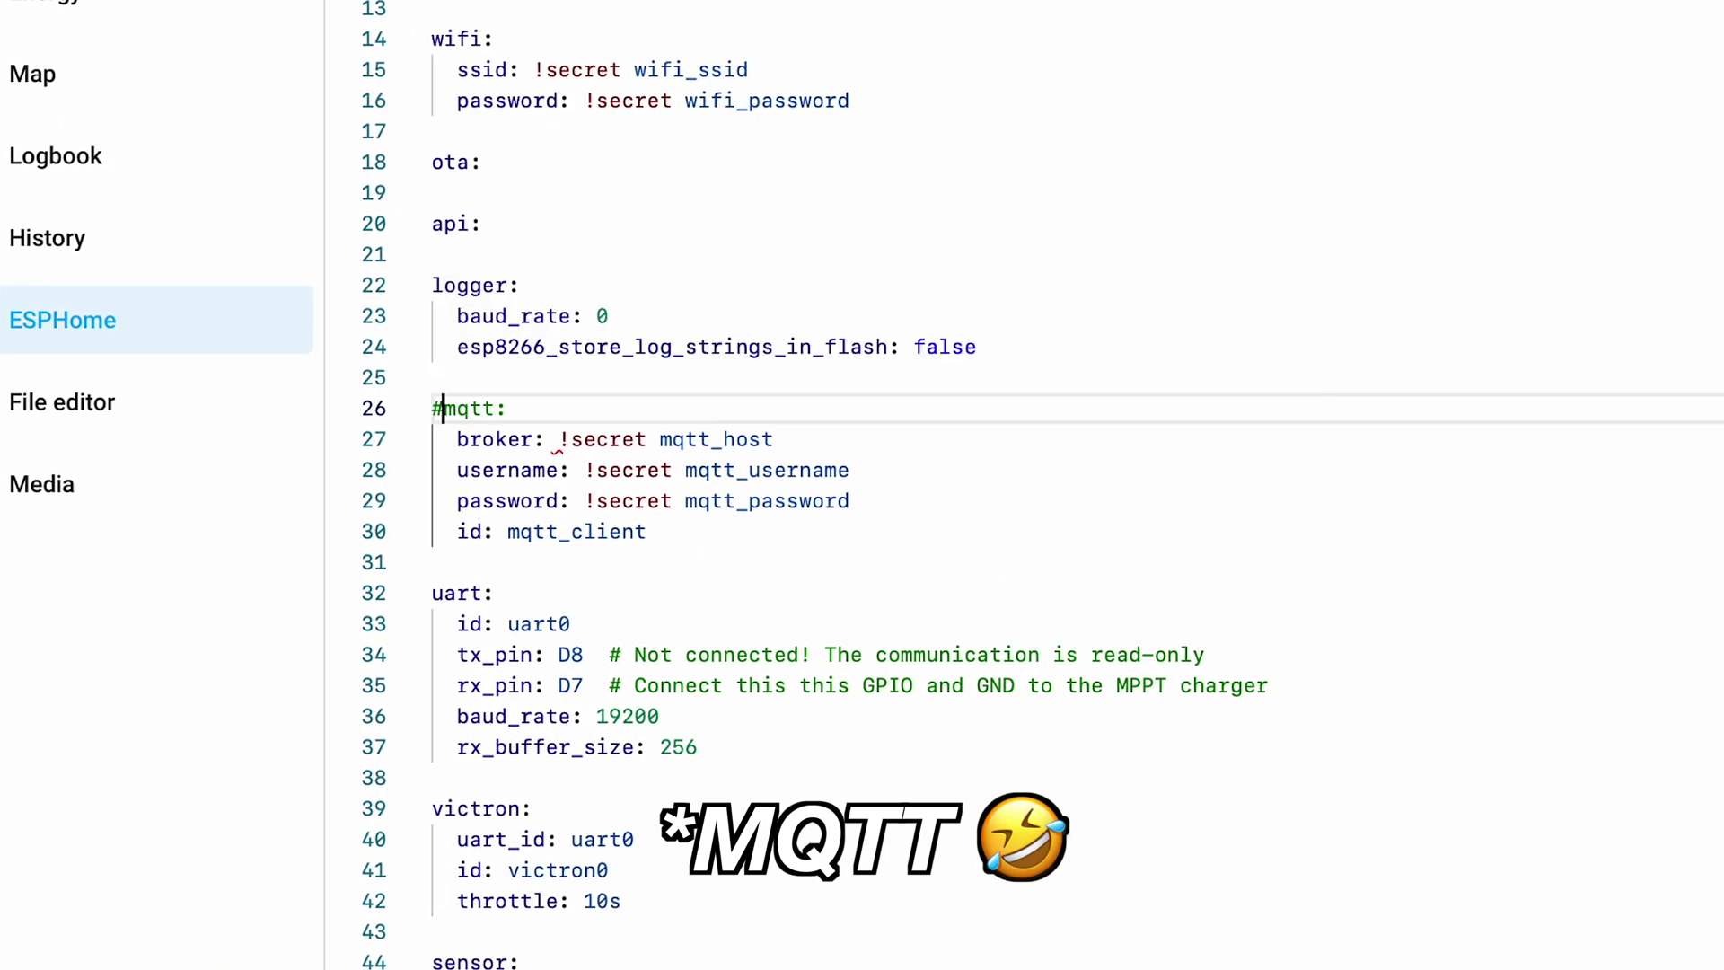
click(433, 439)
text(#)
click(434, 470)
text(#)
click(434, 501)
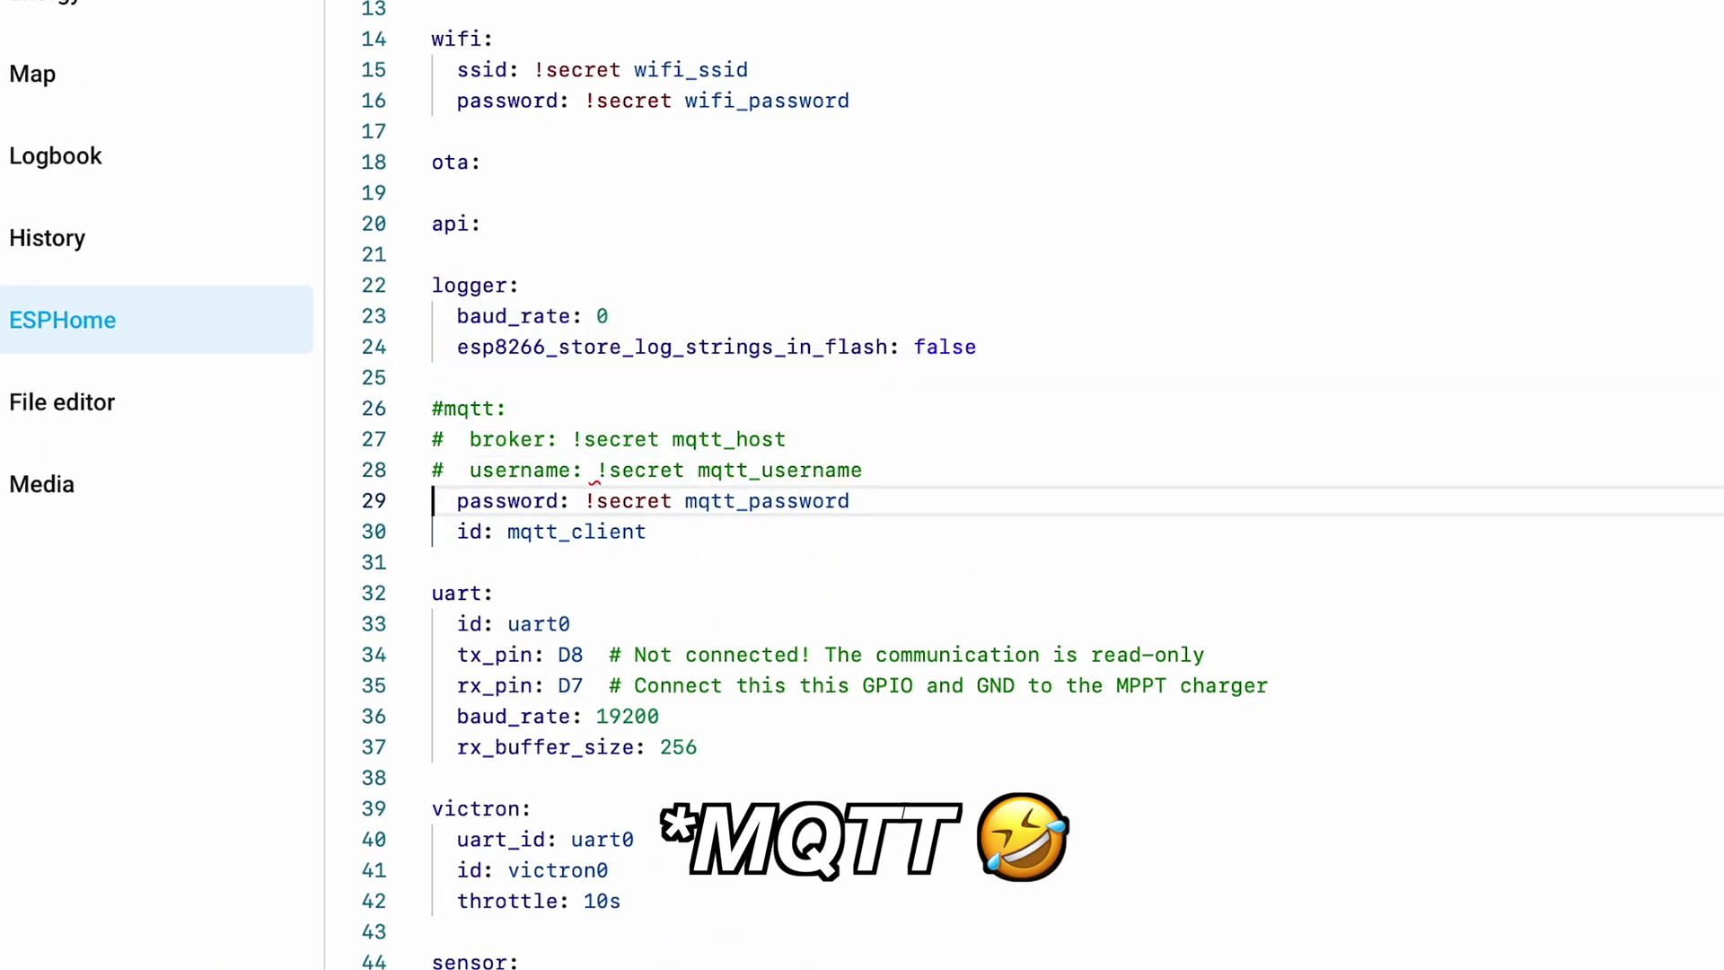
text(#)
click(434, 532)
text(#)
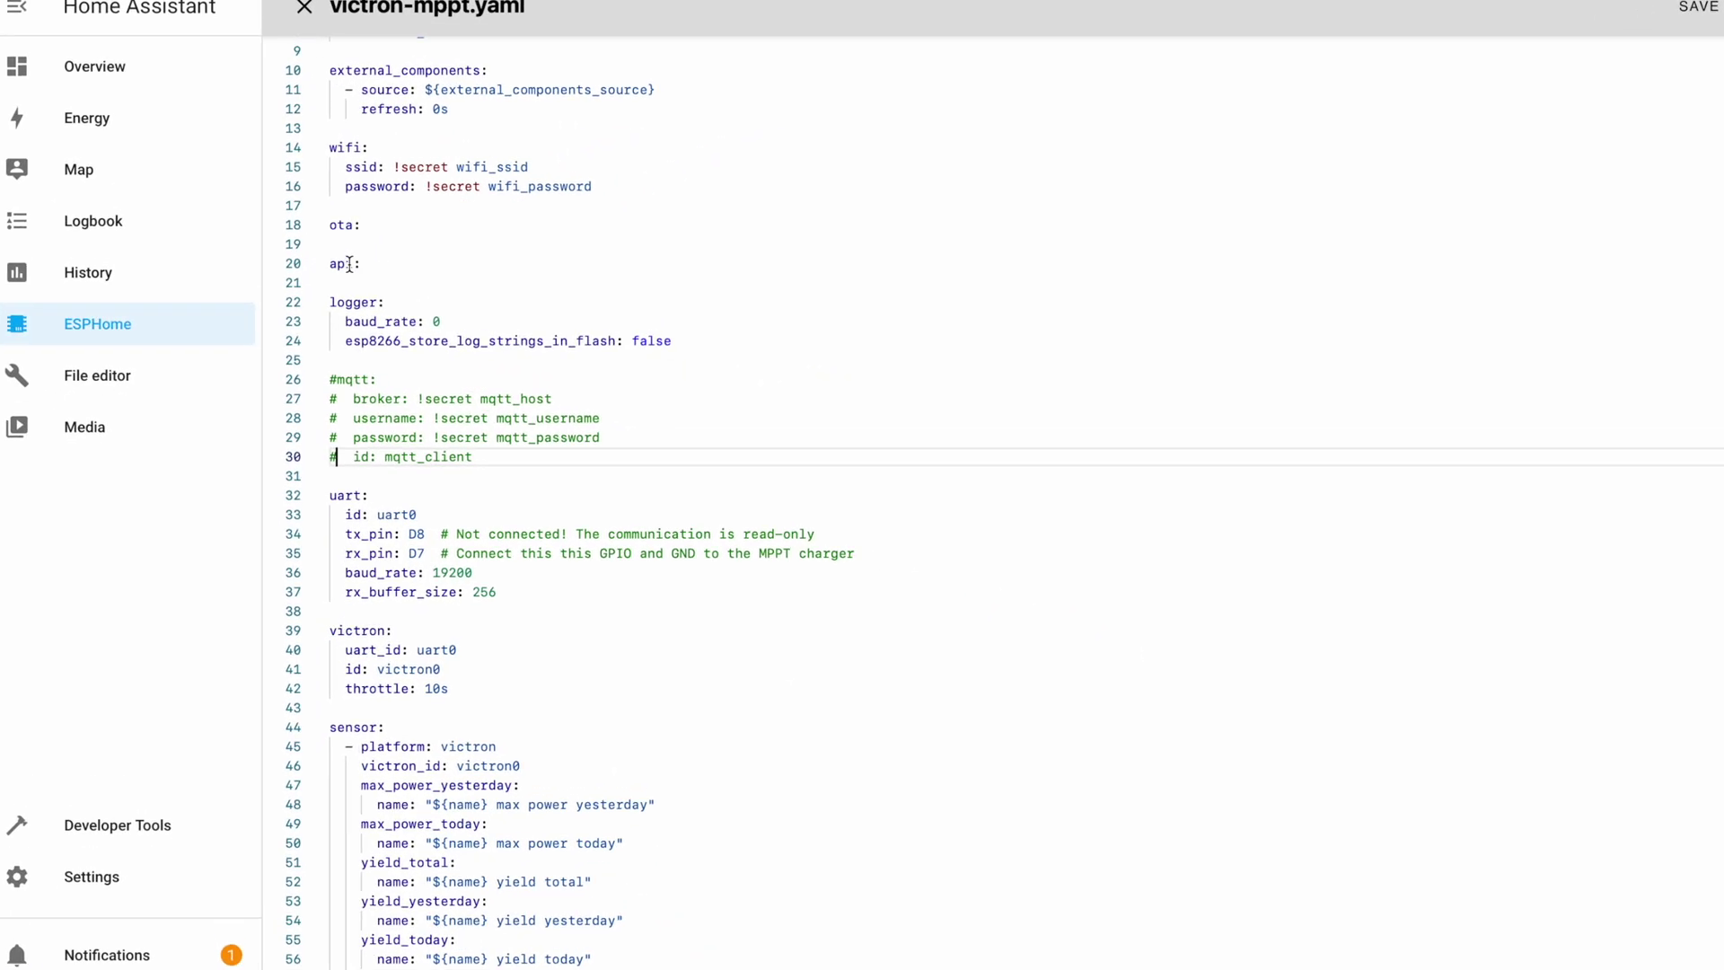
mouse_move(330, 262)
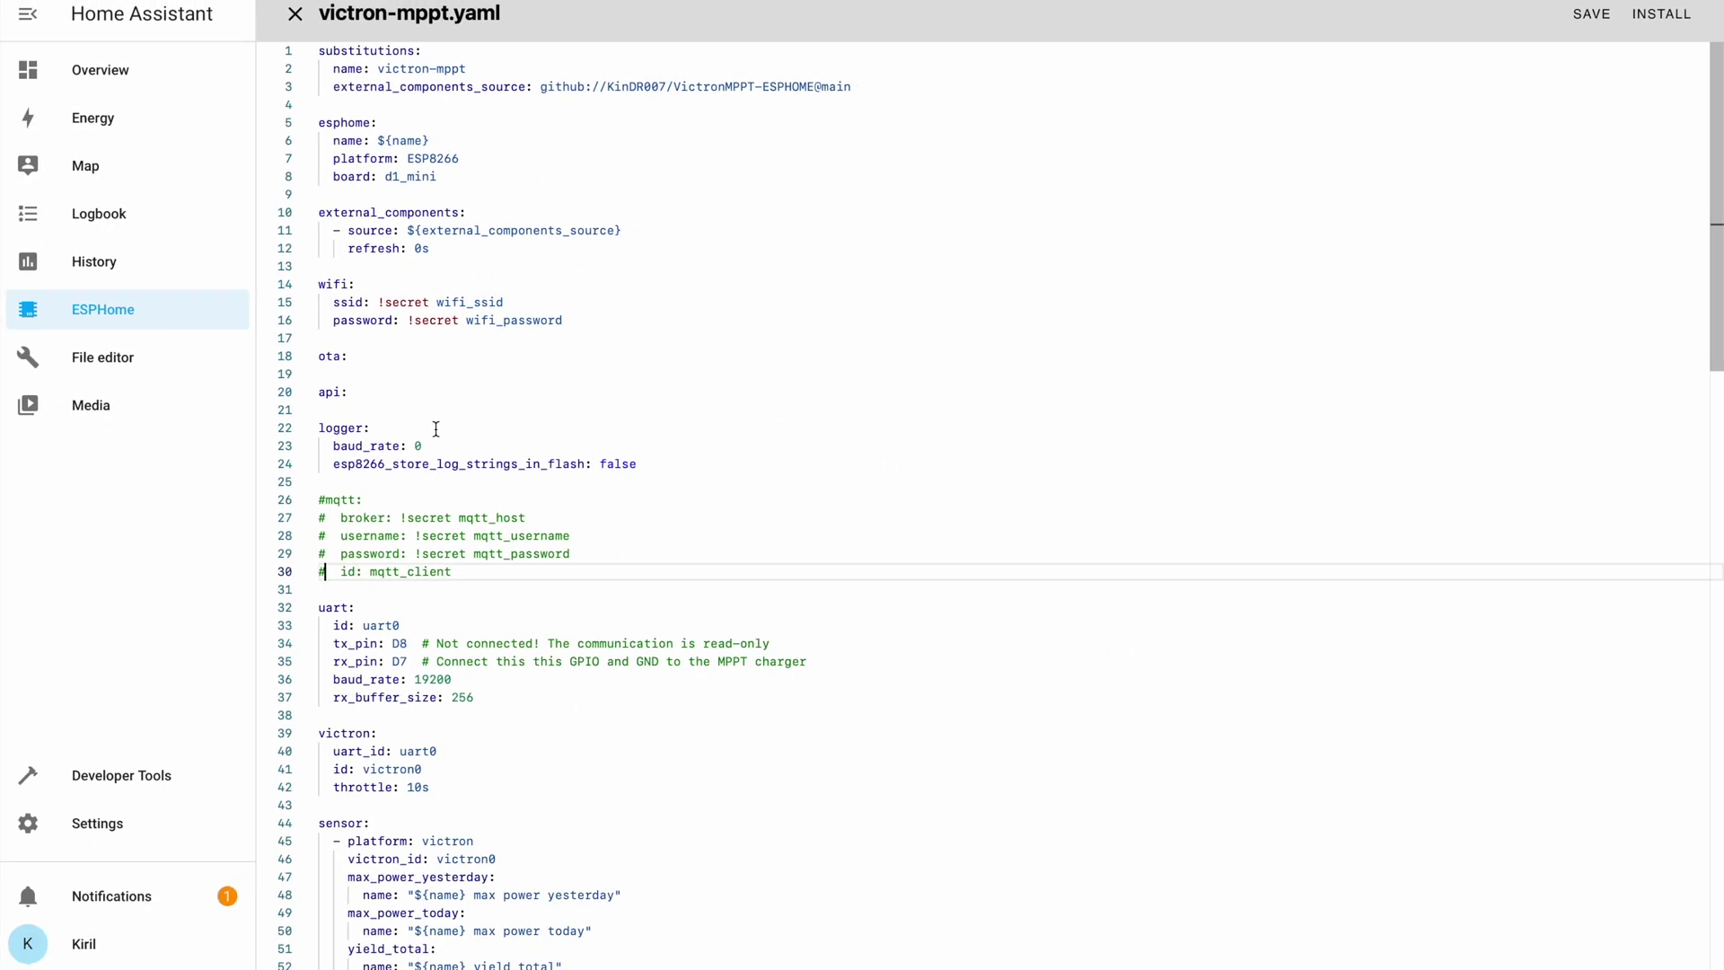
Step: Save victron-mppt.yaml and flash its firmware to the ESP8266 over USB port /dev/ttyUSB0
click(1593, 16)
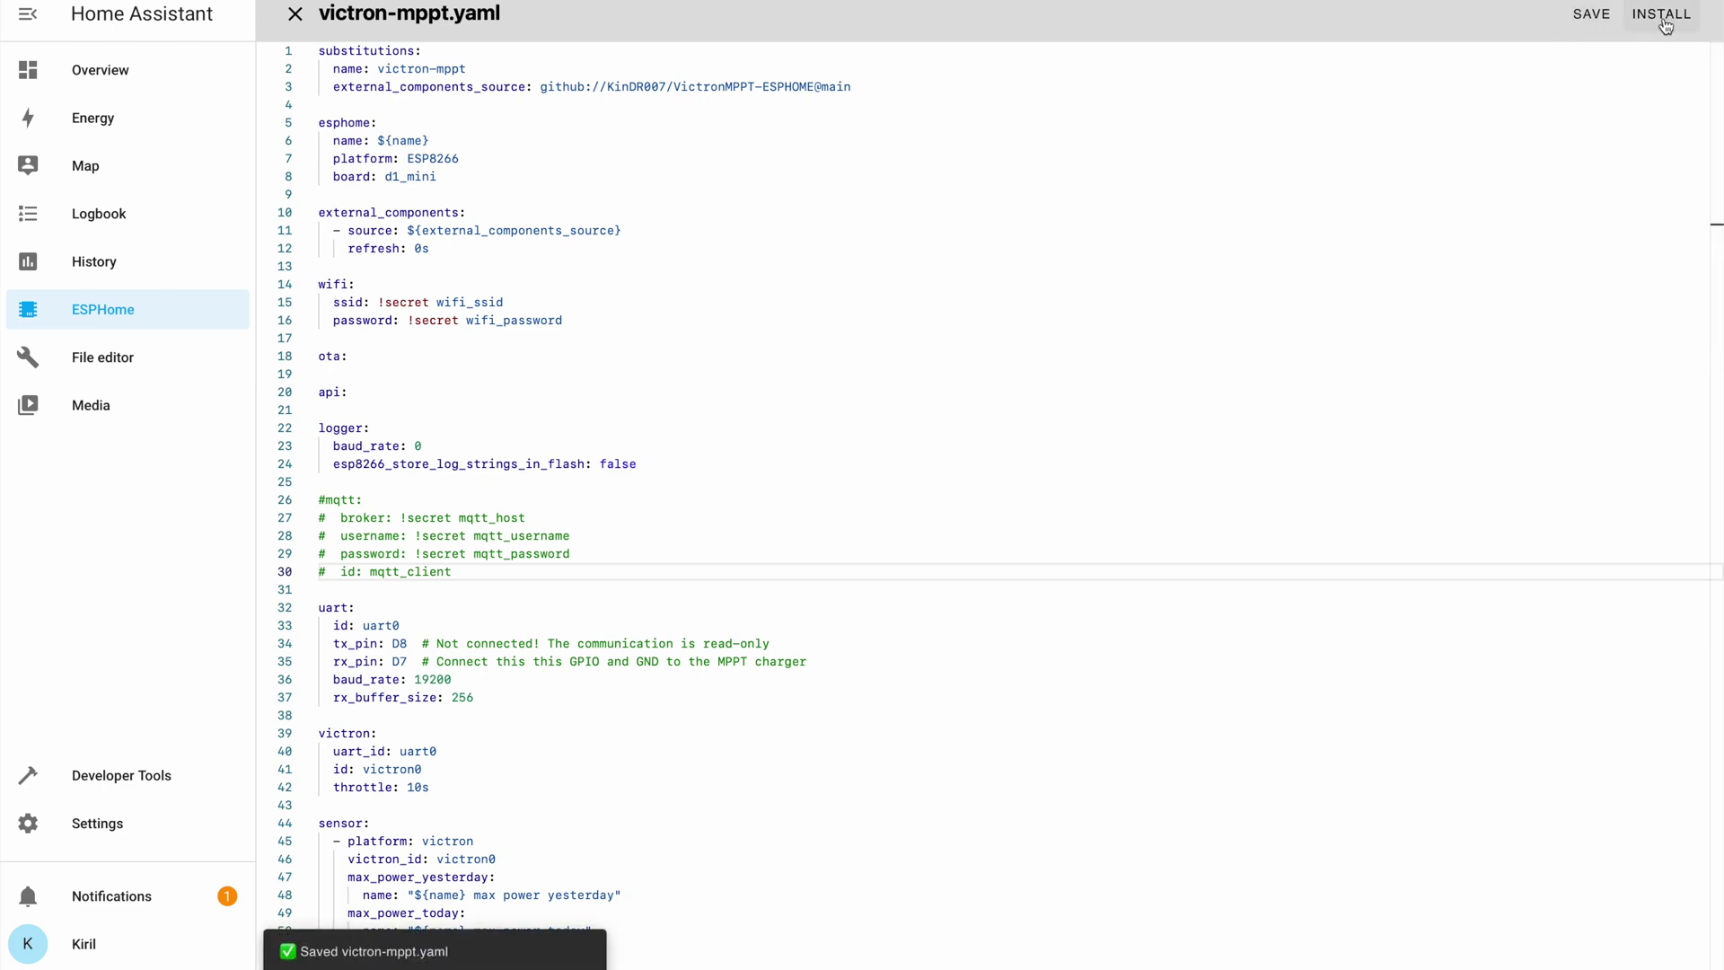
click(1663, 18)
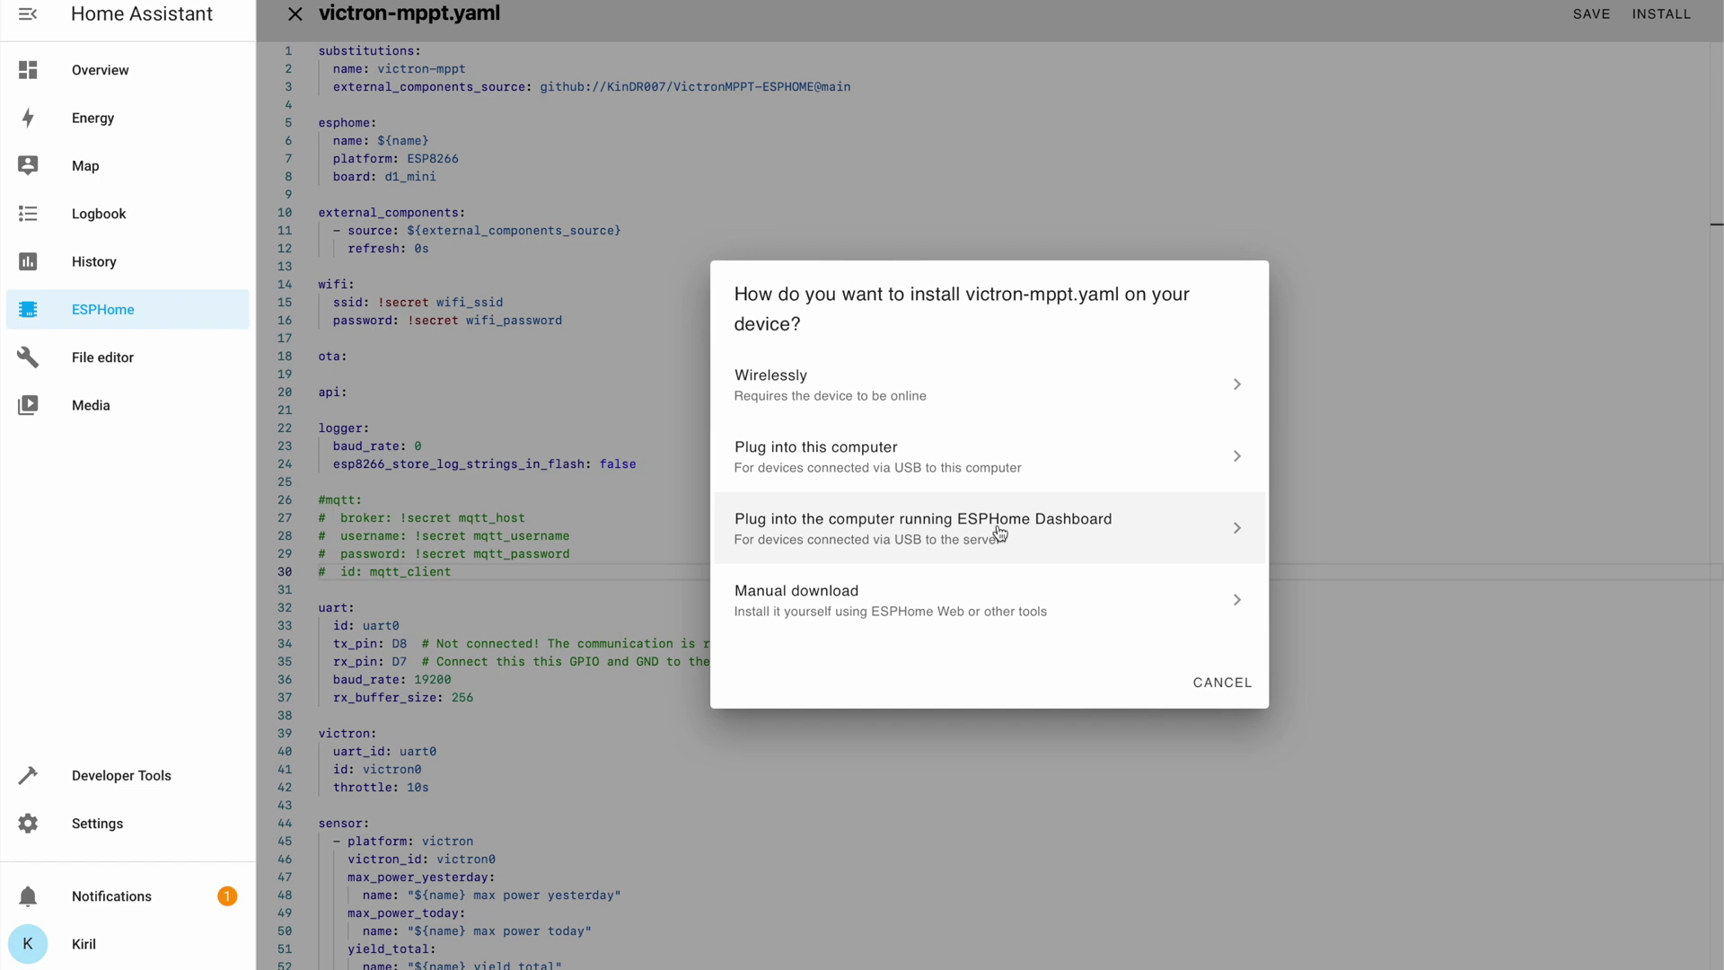
click(999, 534)
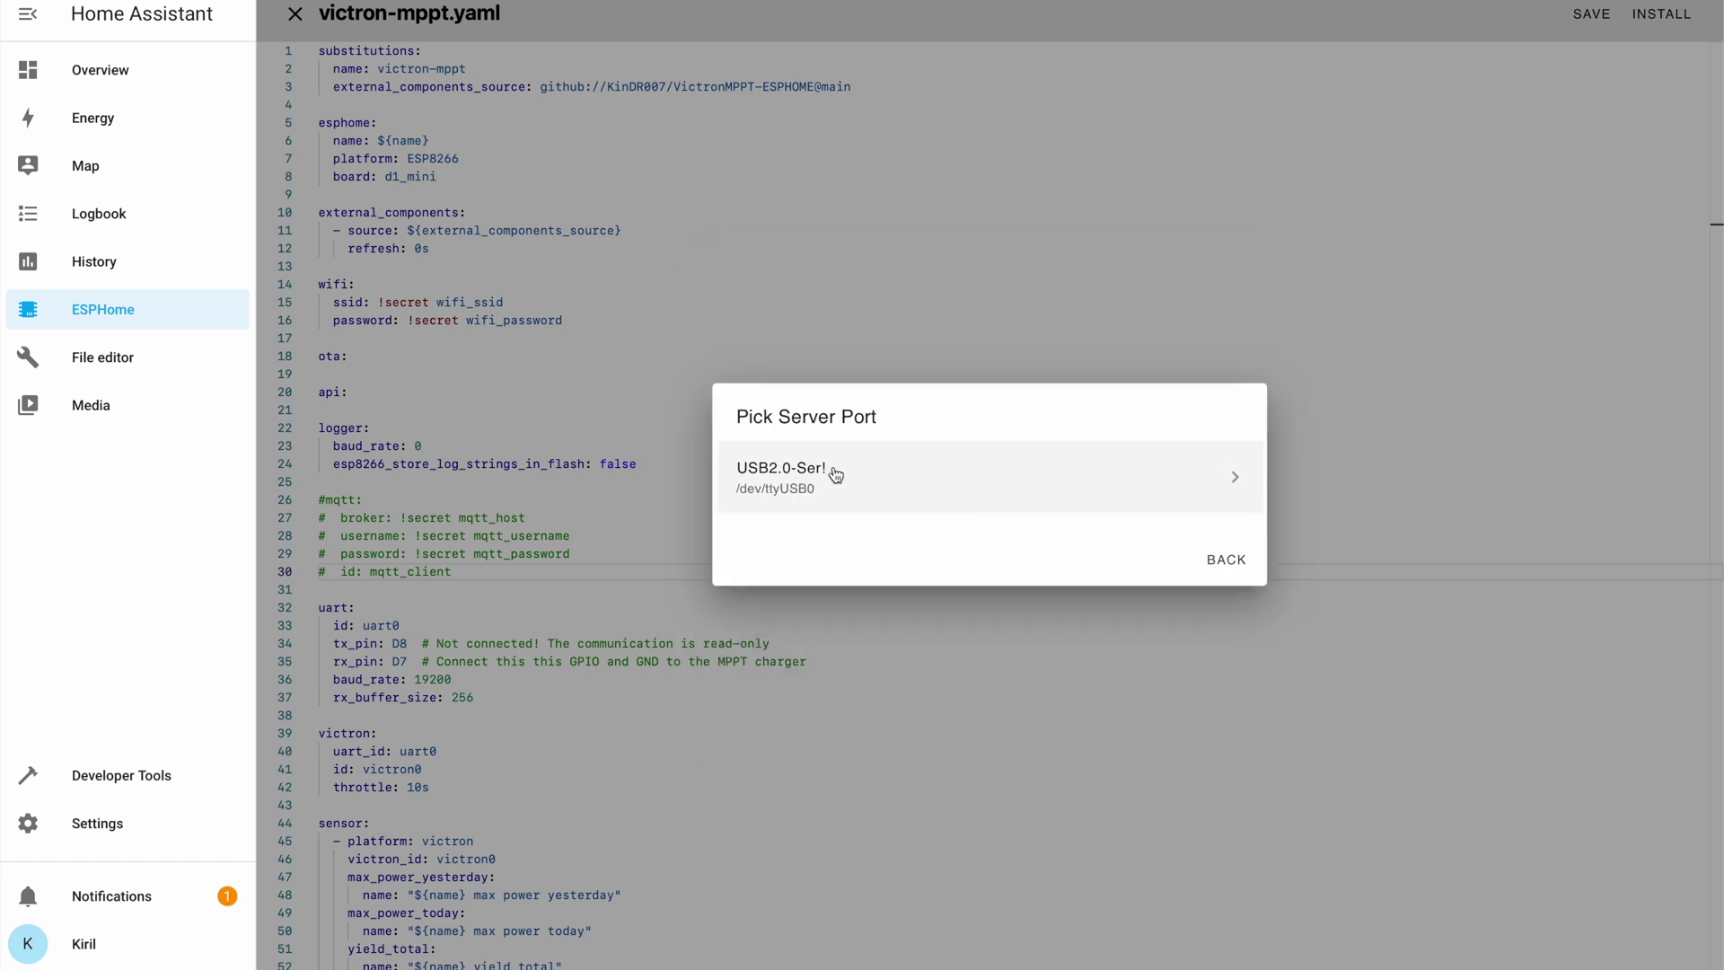
click(854, 480)
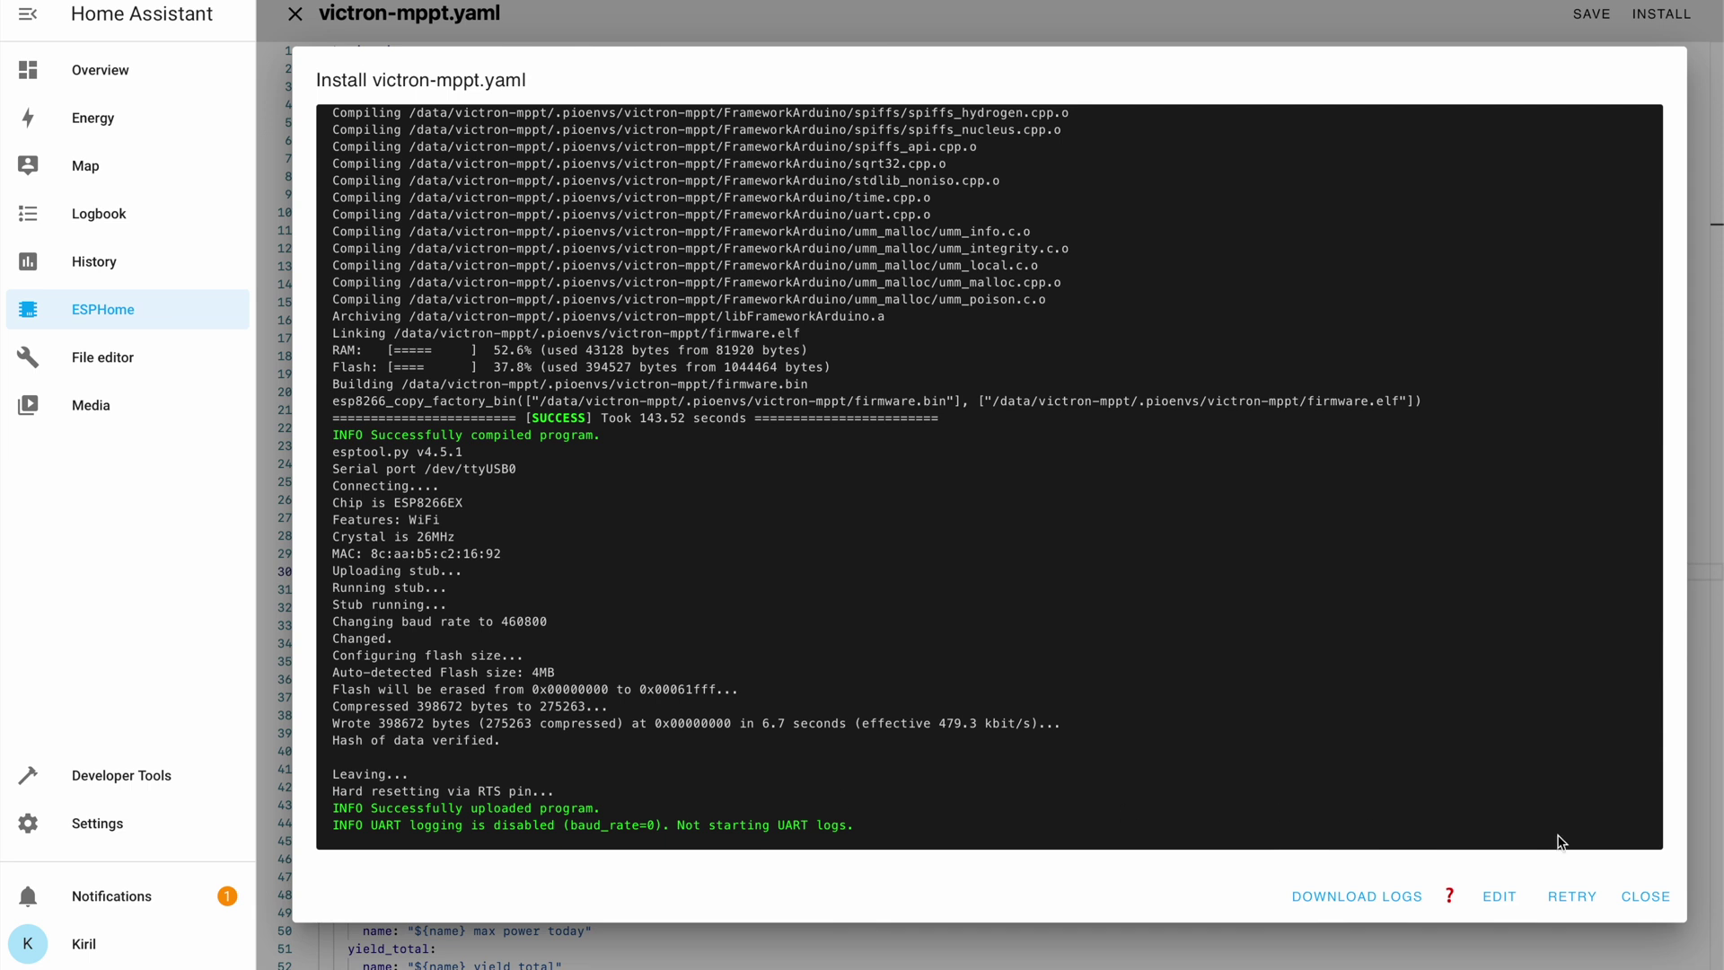
click(1645, 898)
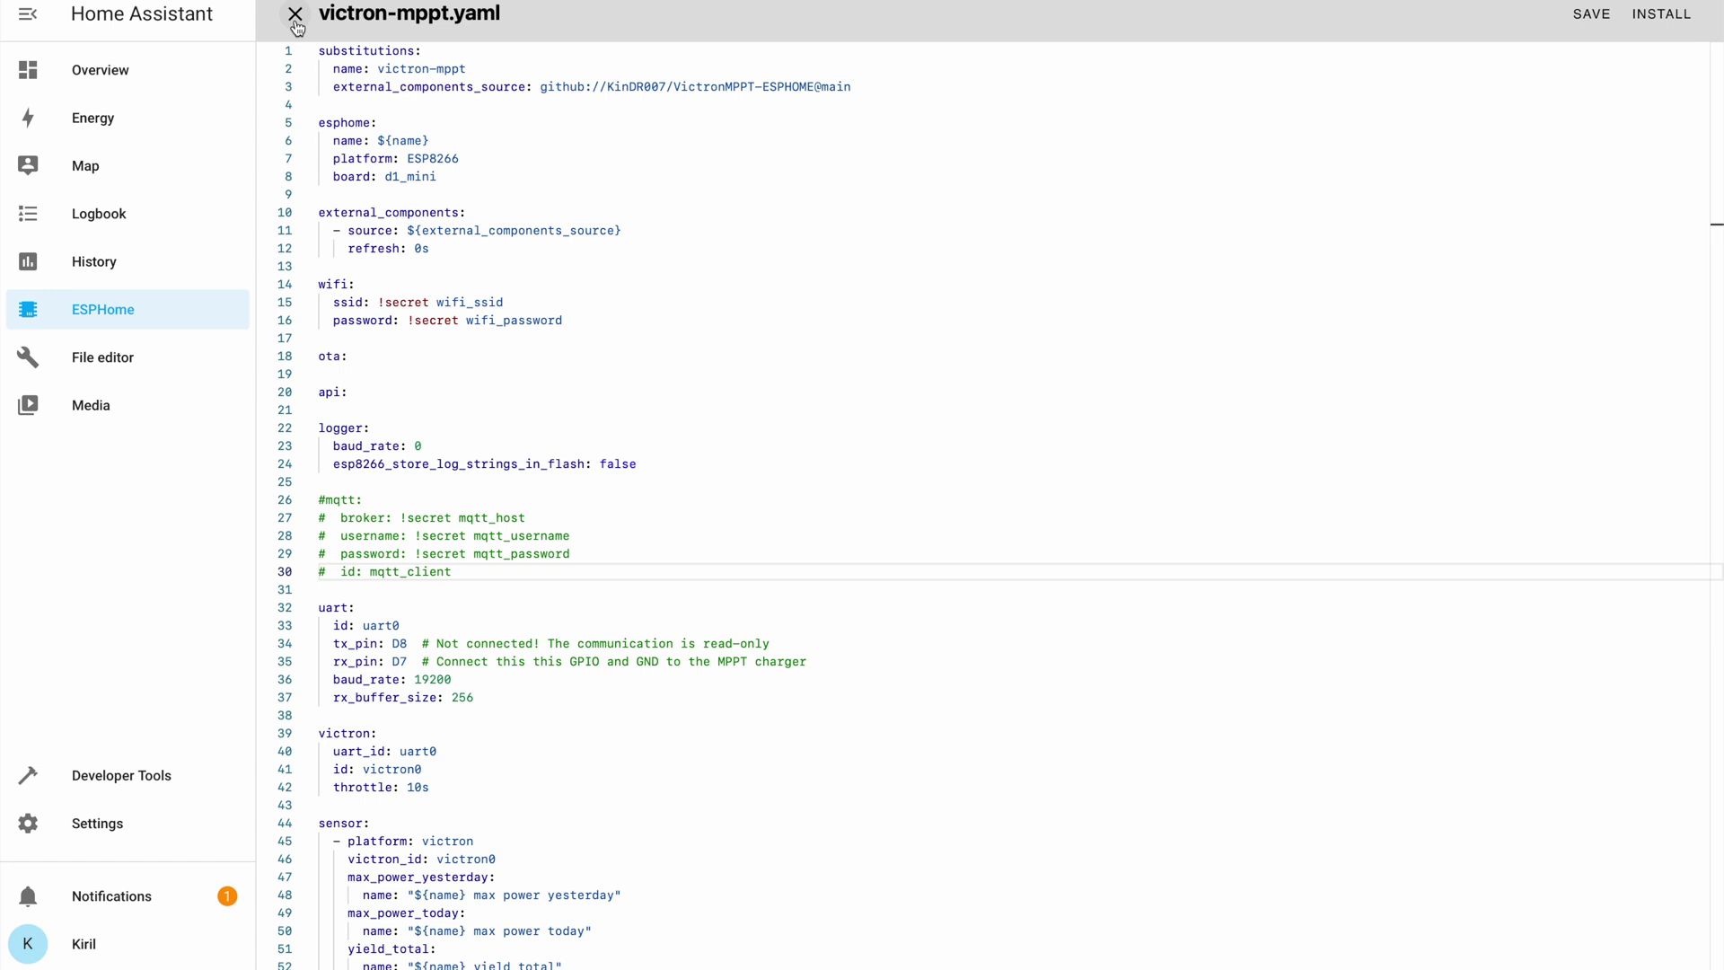
Step: Close the YAML editor and stream victron-mppt logs wirelessly to confirm it is online
click(289, 17)
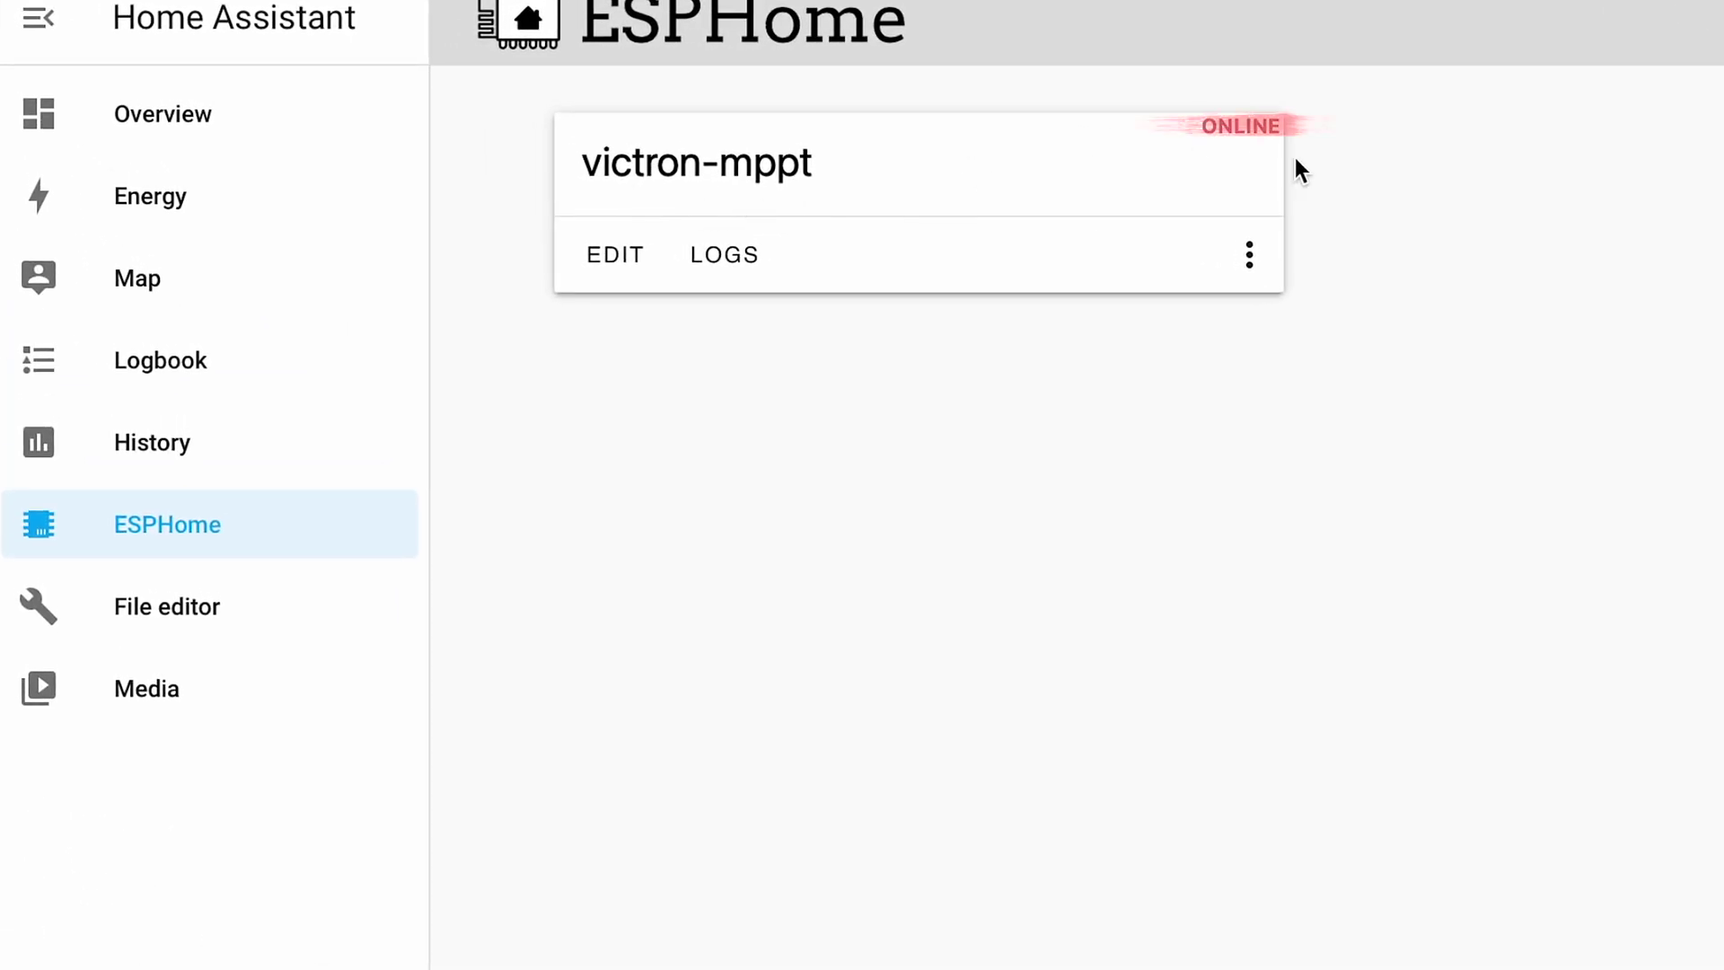
click(735, 269)
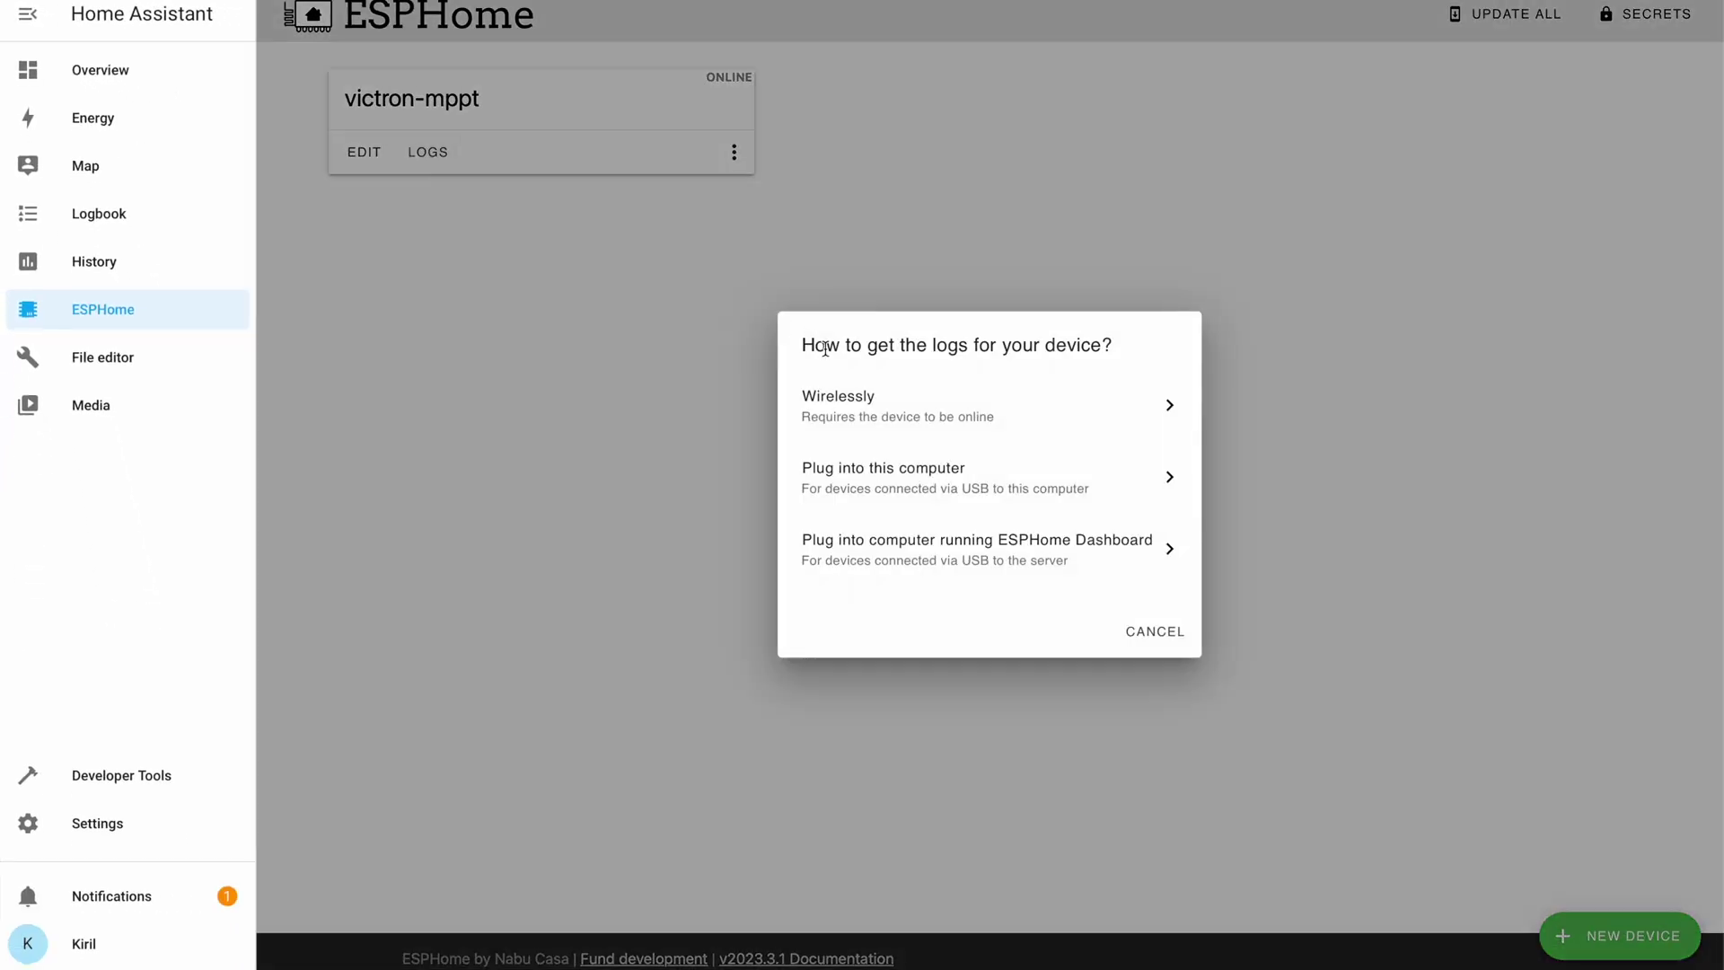
click(841, 403)
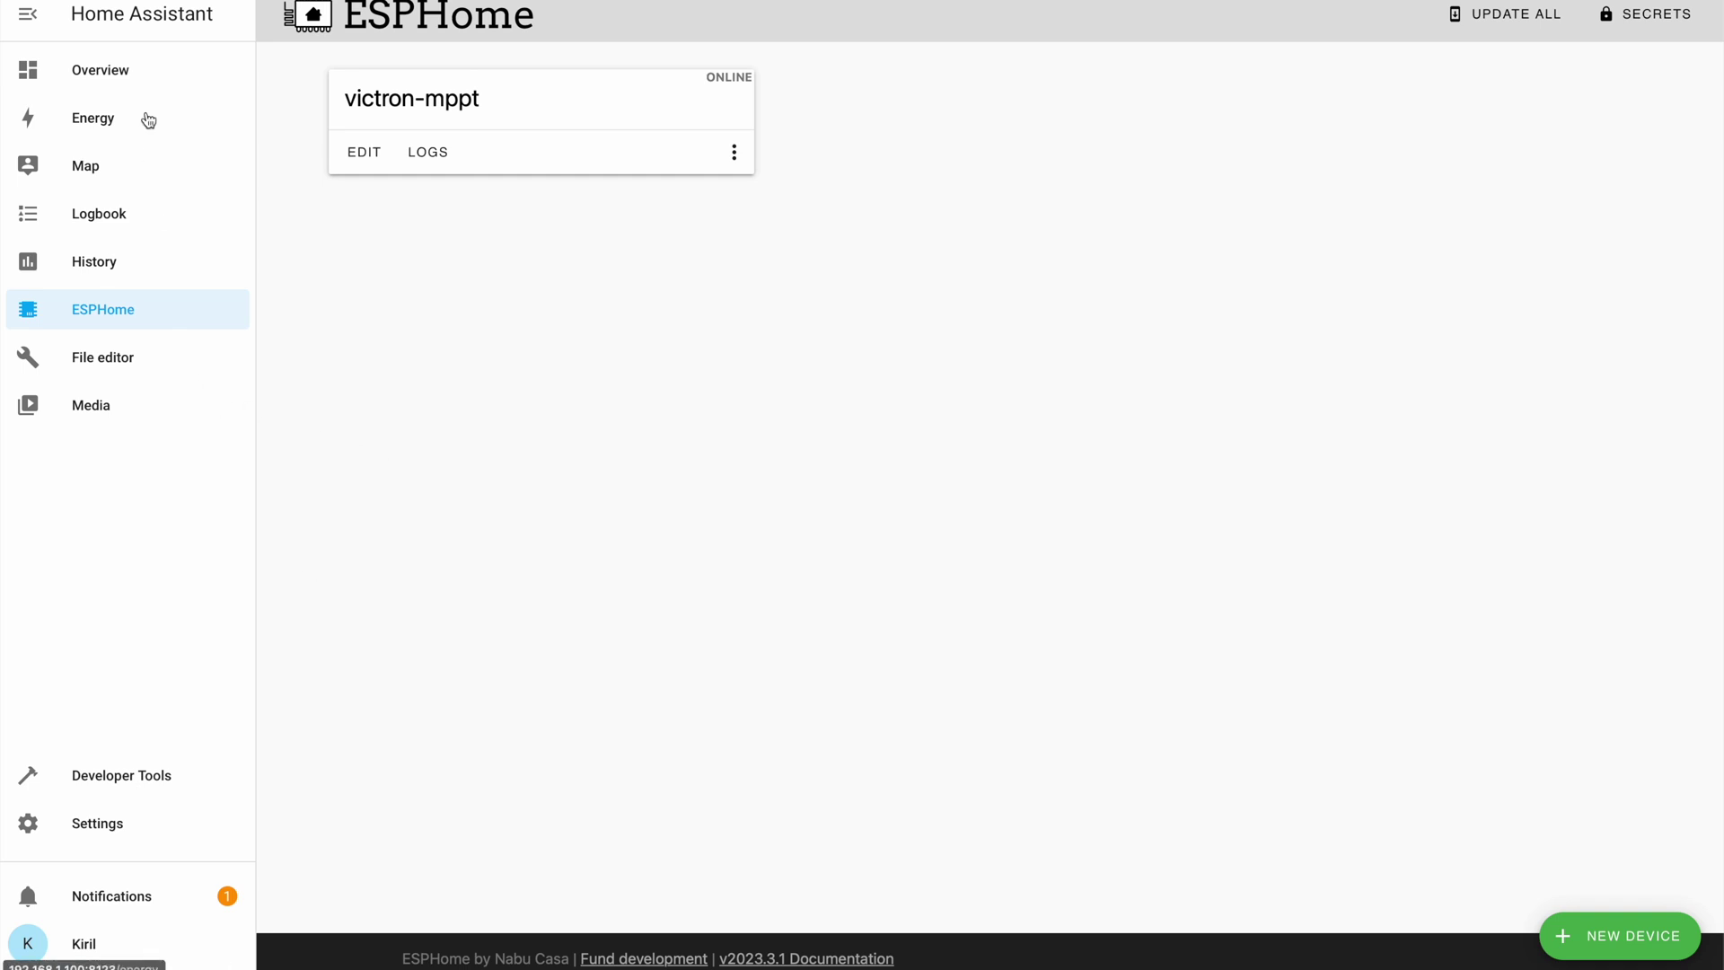
Step: Open the Integrations page by searching 'cinte' in the command palette
click(126, 70)
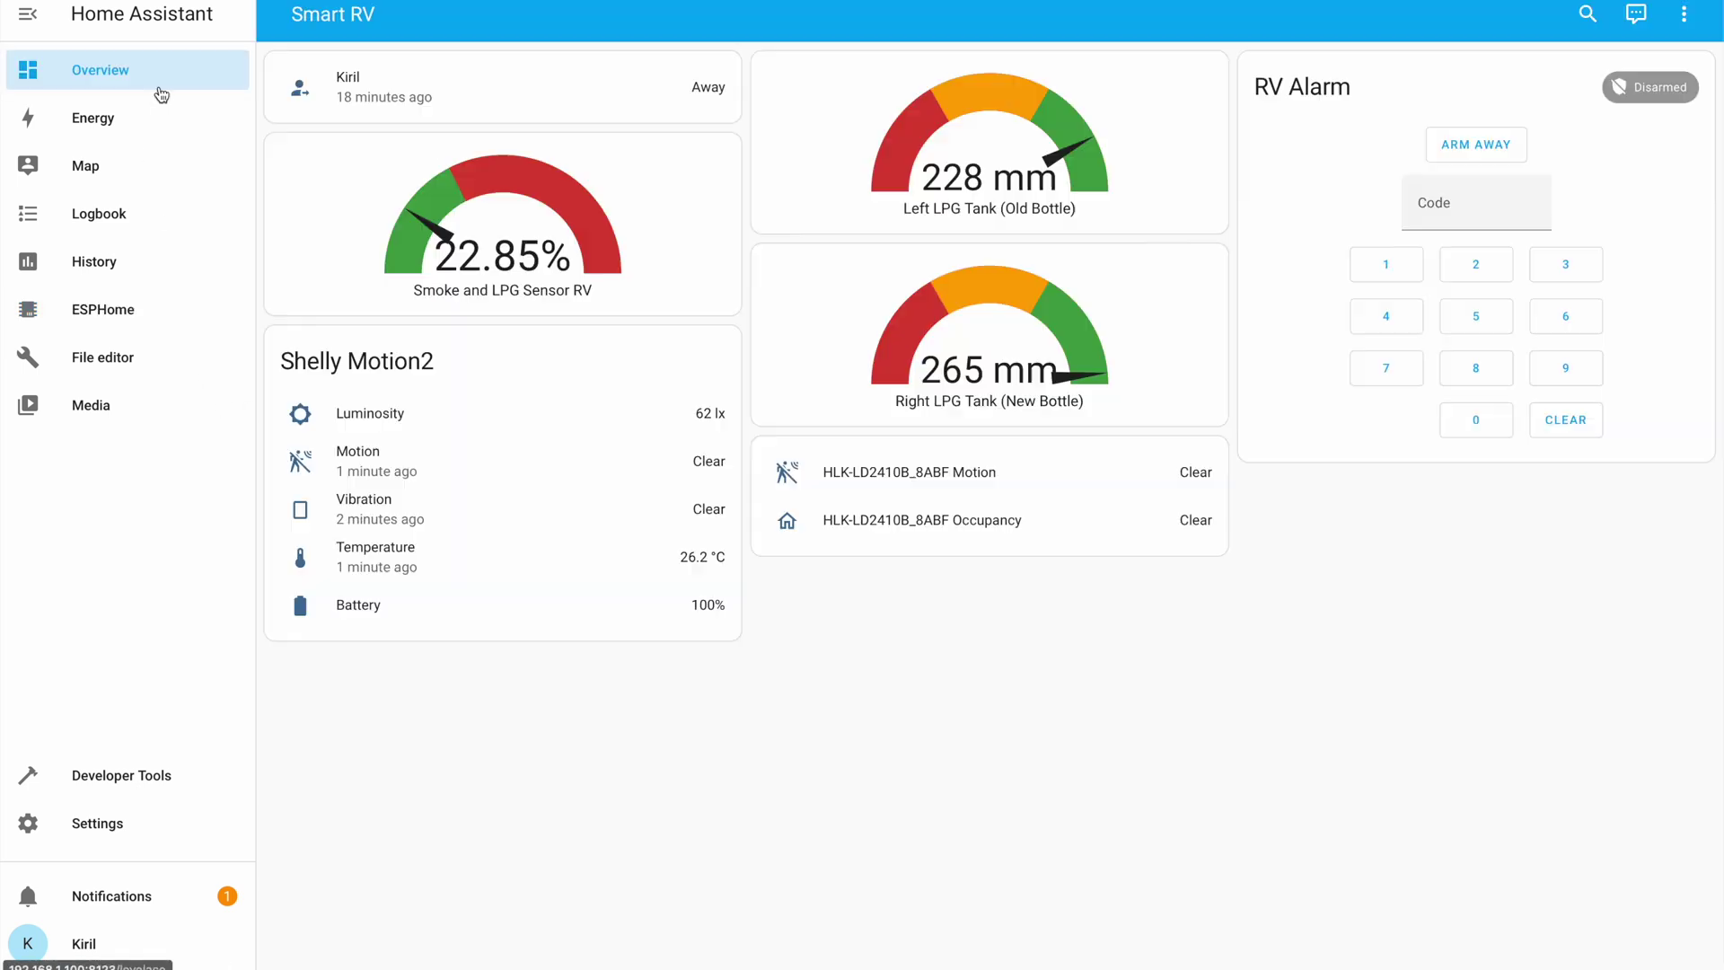
text(c)
text(inte)
key(Return)
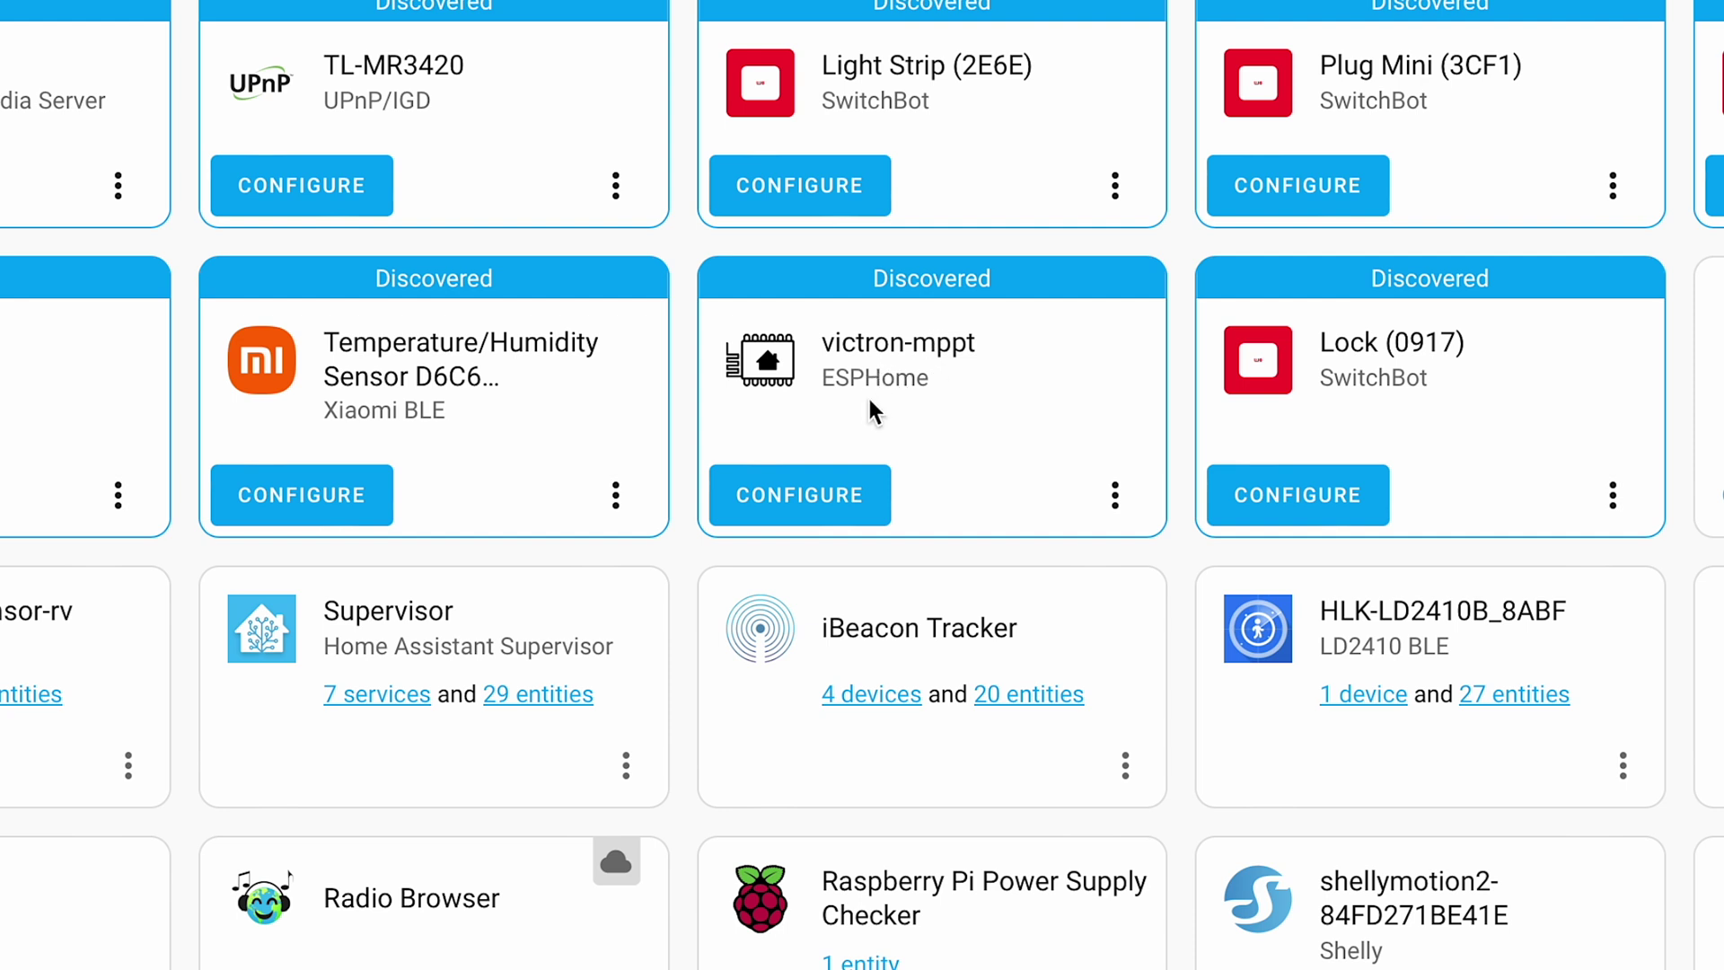
Step: Add the discovered victron-mppt ESPHome node and assign it to the Smart RV area
click(813, 497)
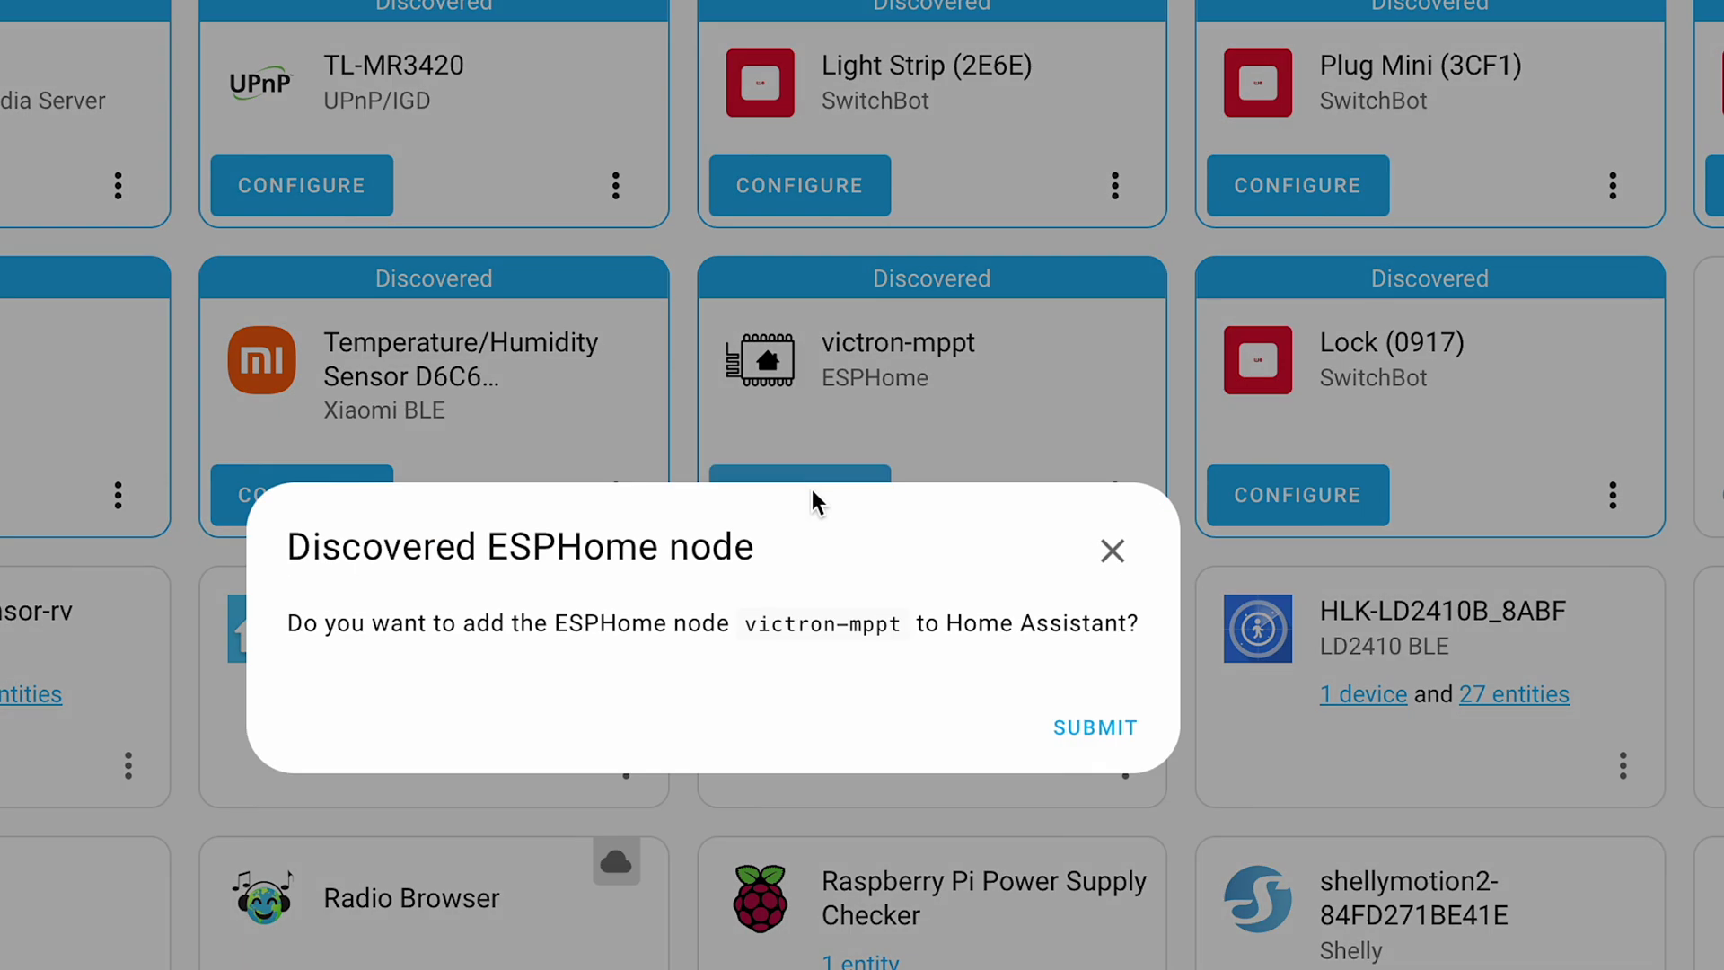
click(1095, 727)
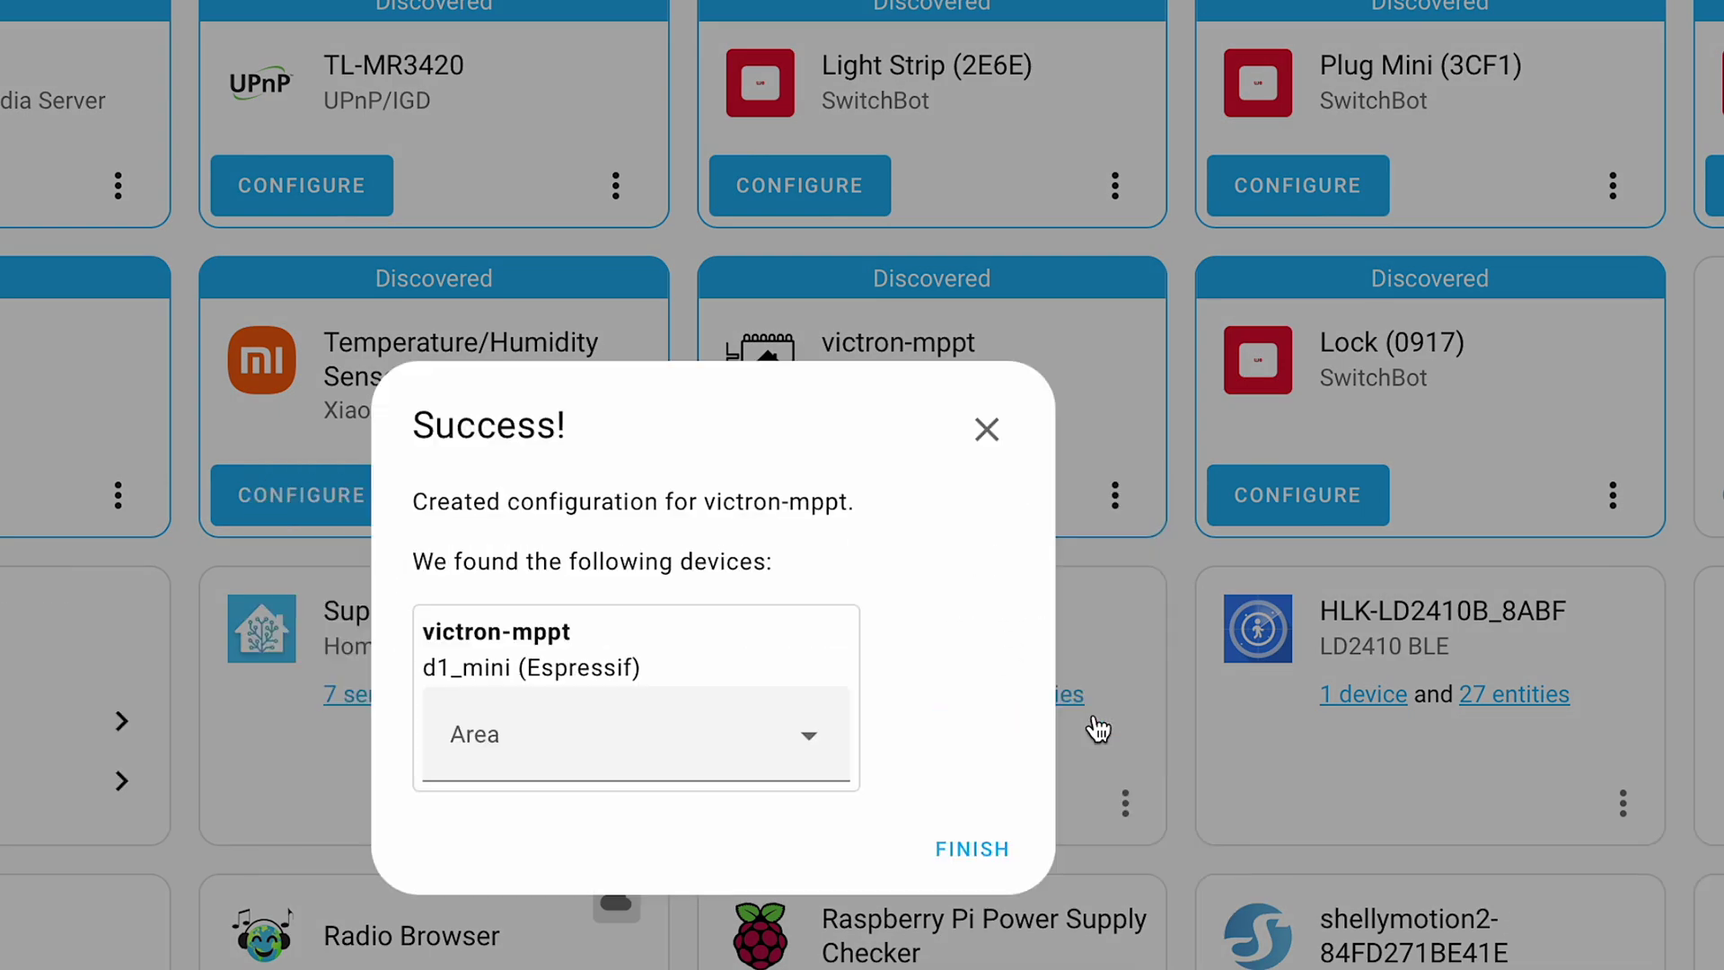
click(789, 754)
click(665, 930)
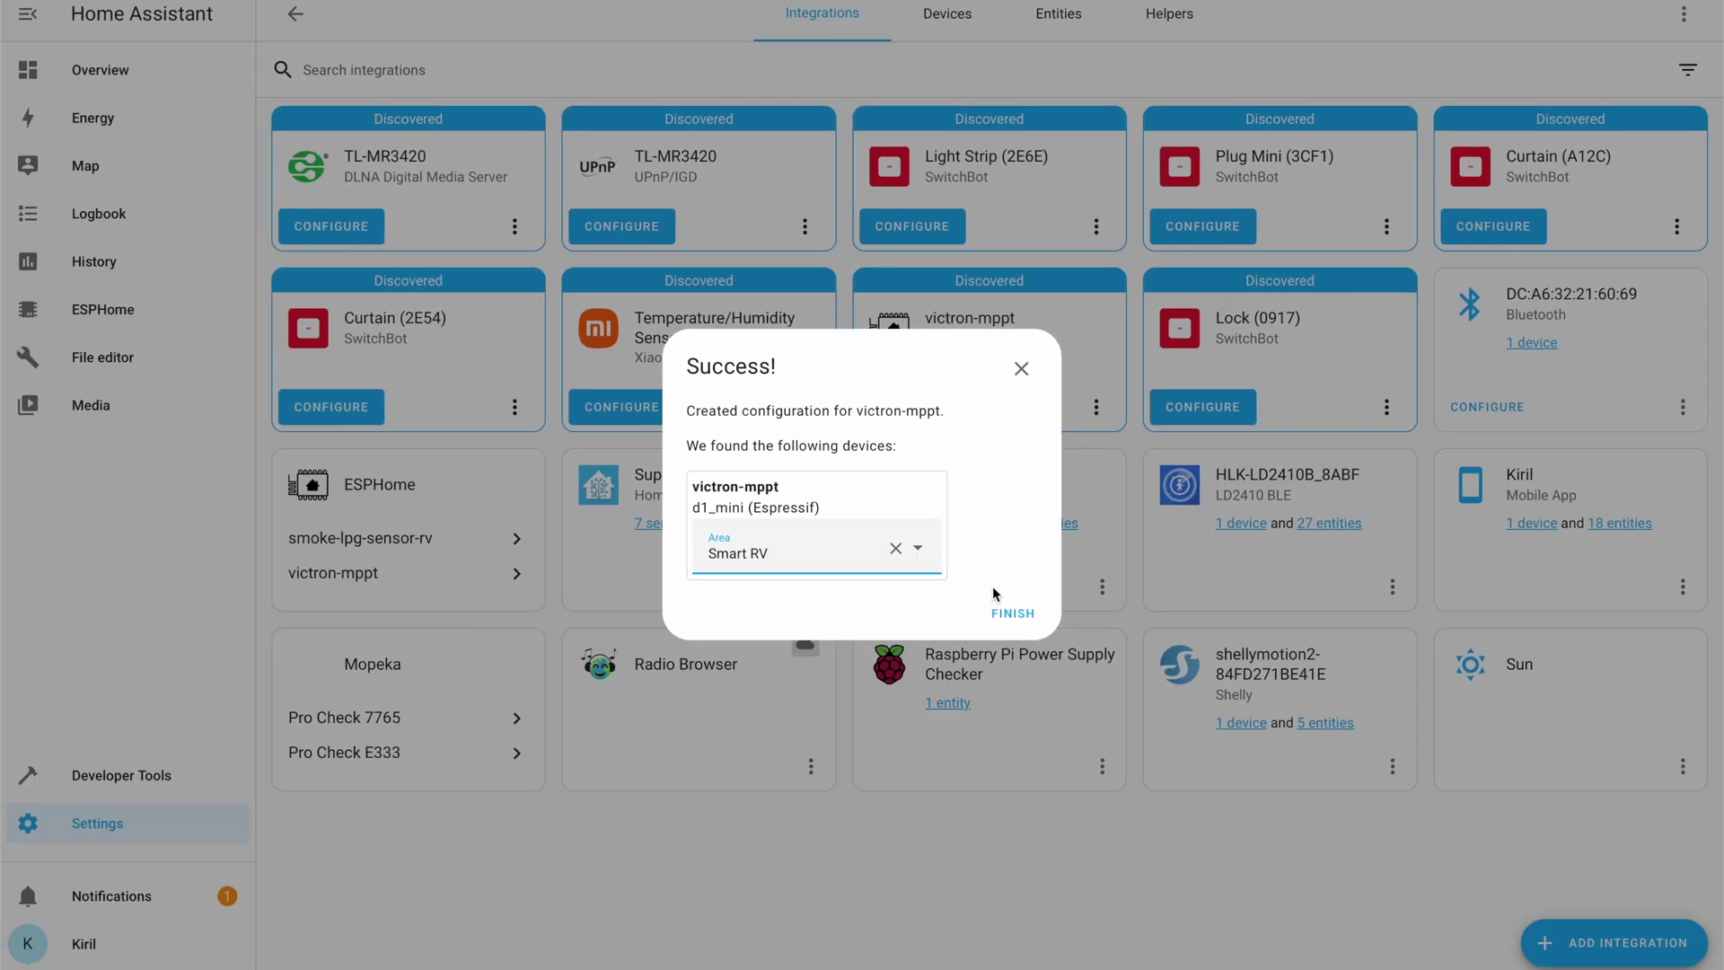
click(1014, 614)
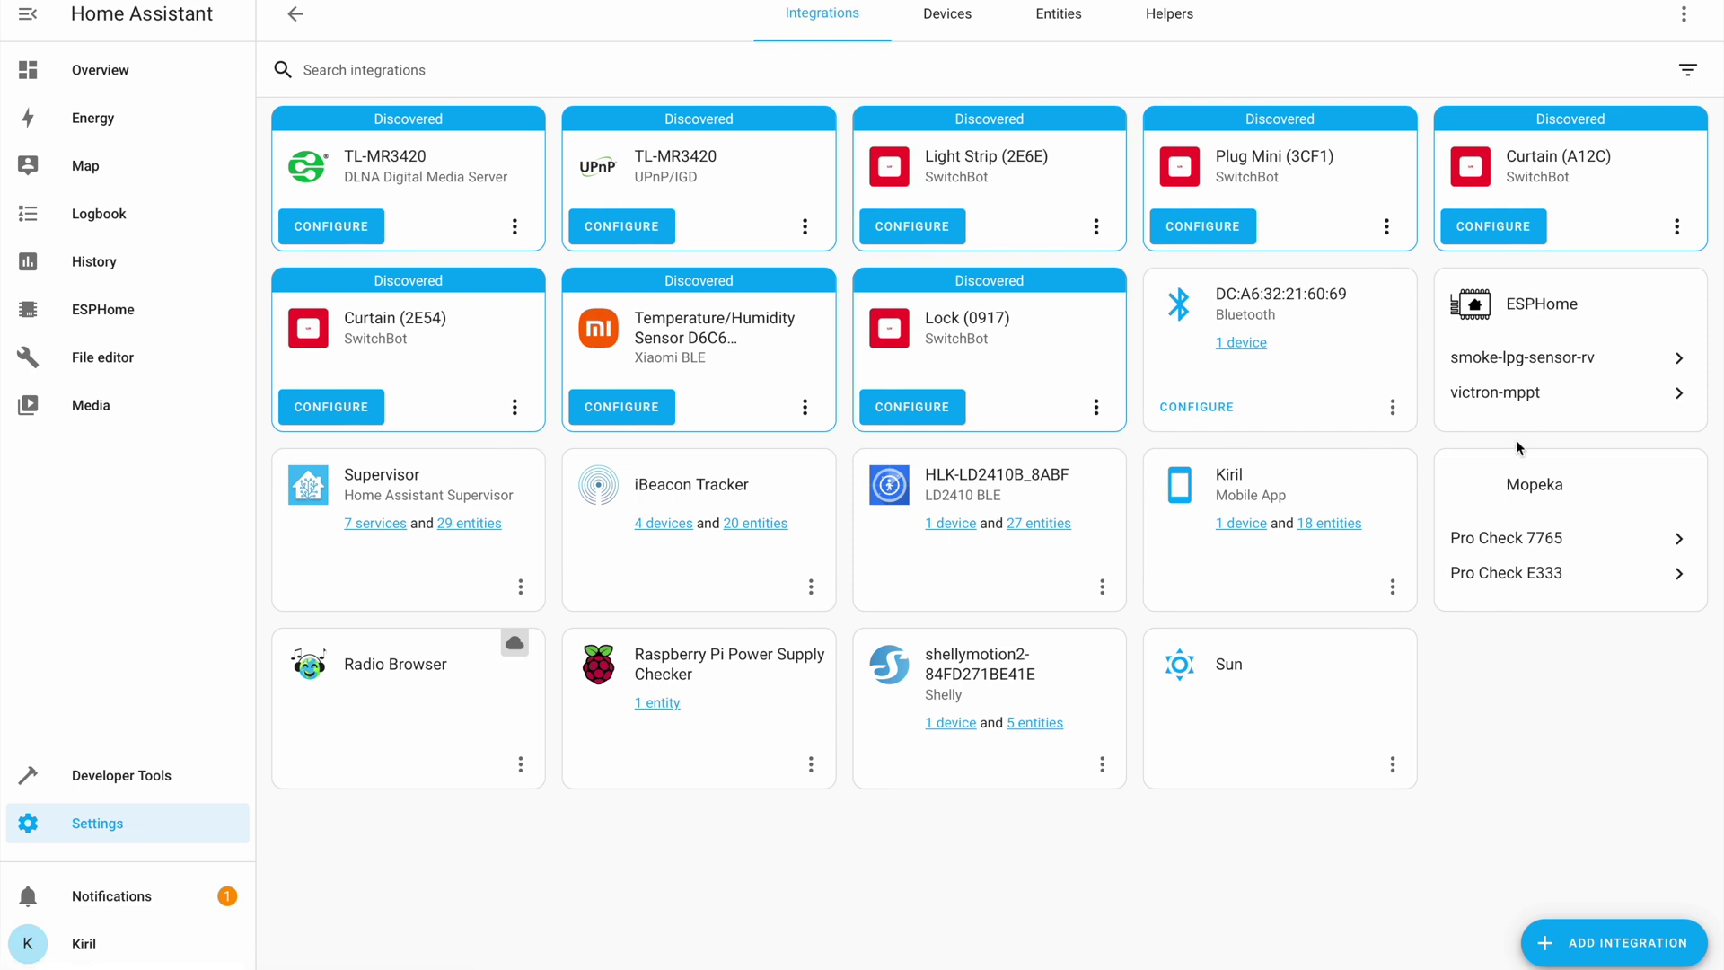
Step: Open the victron-mppt device page and browse its live sensor readings
click(1515, 394)
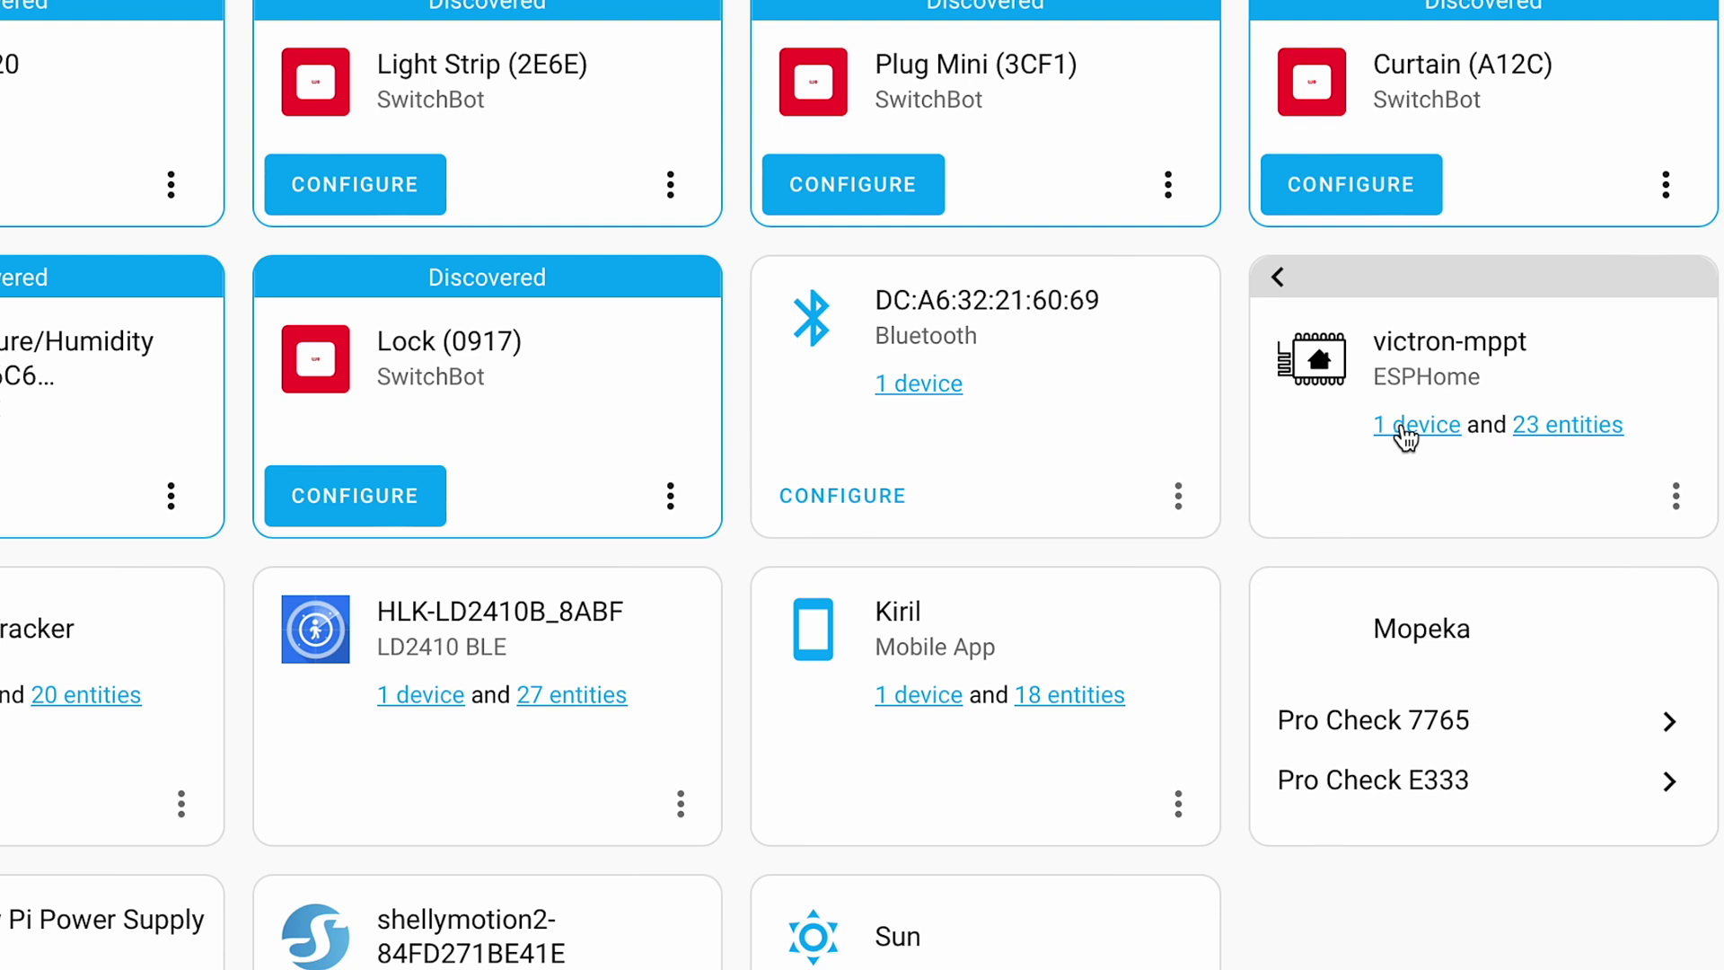
click(1402, 428)
scroll(1061, 364, down, 1)
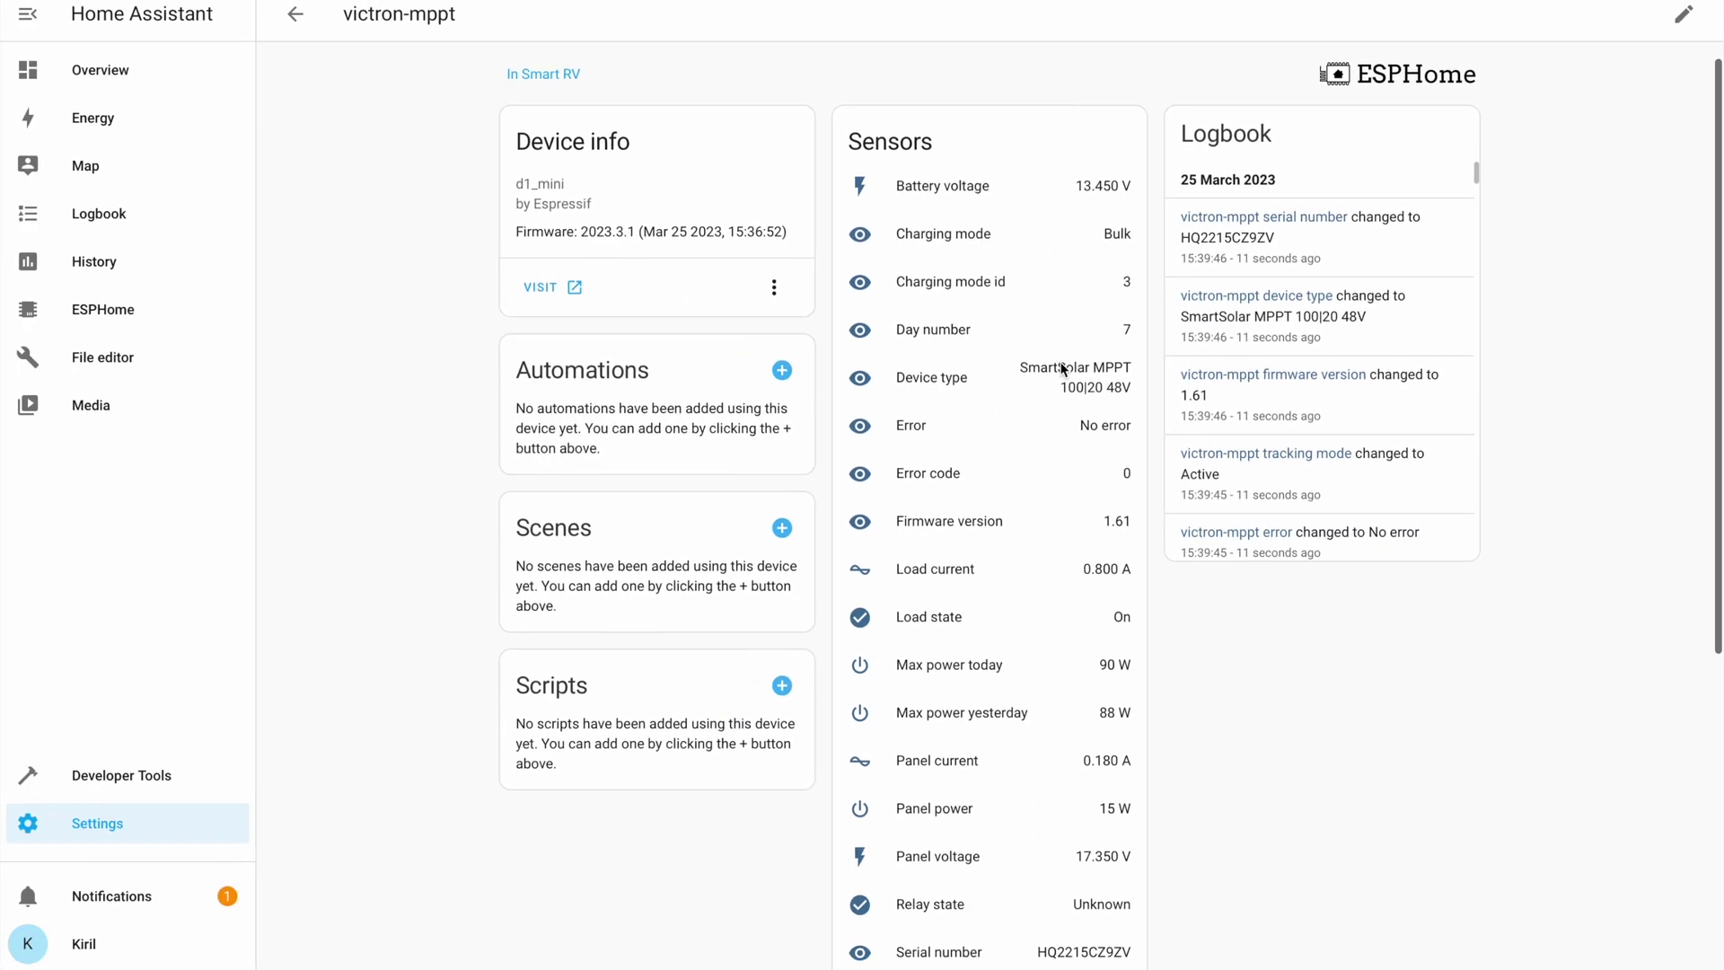
scroll(961, 207, down, 1)
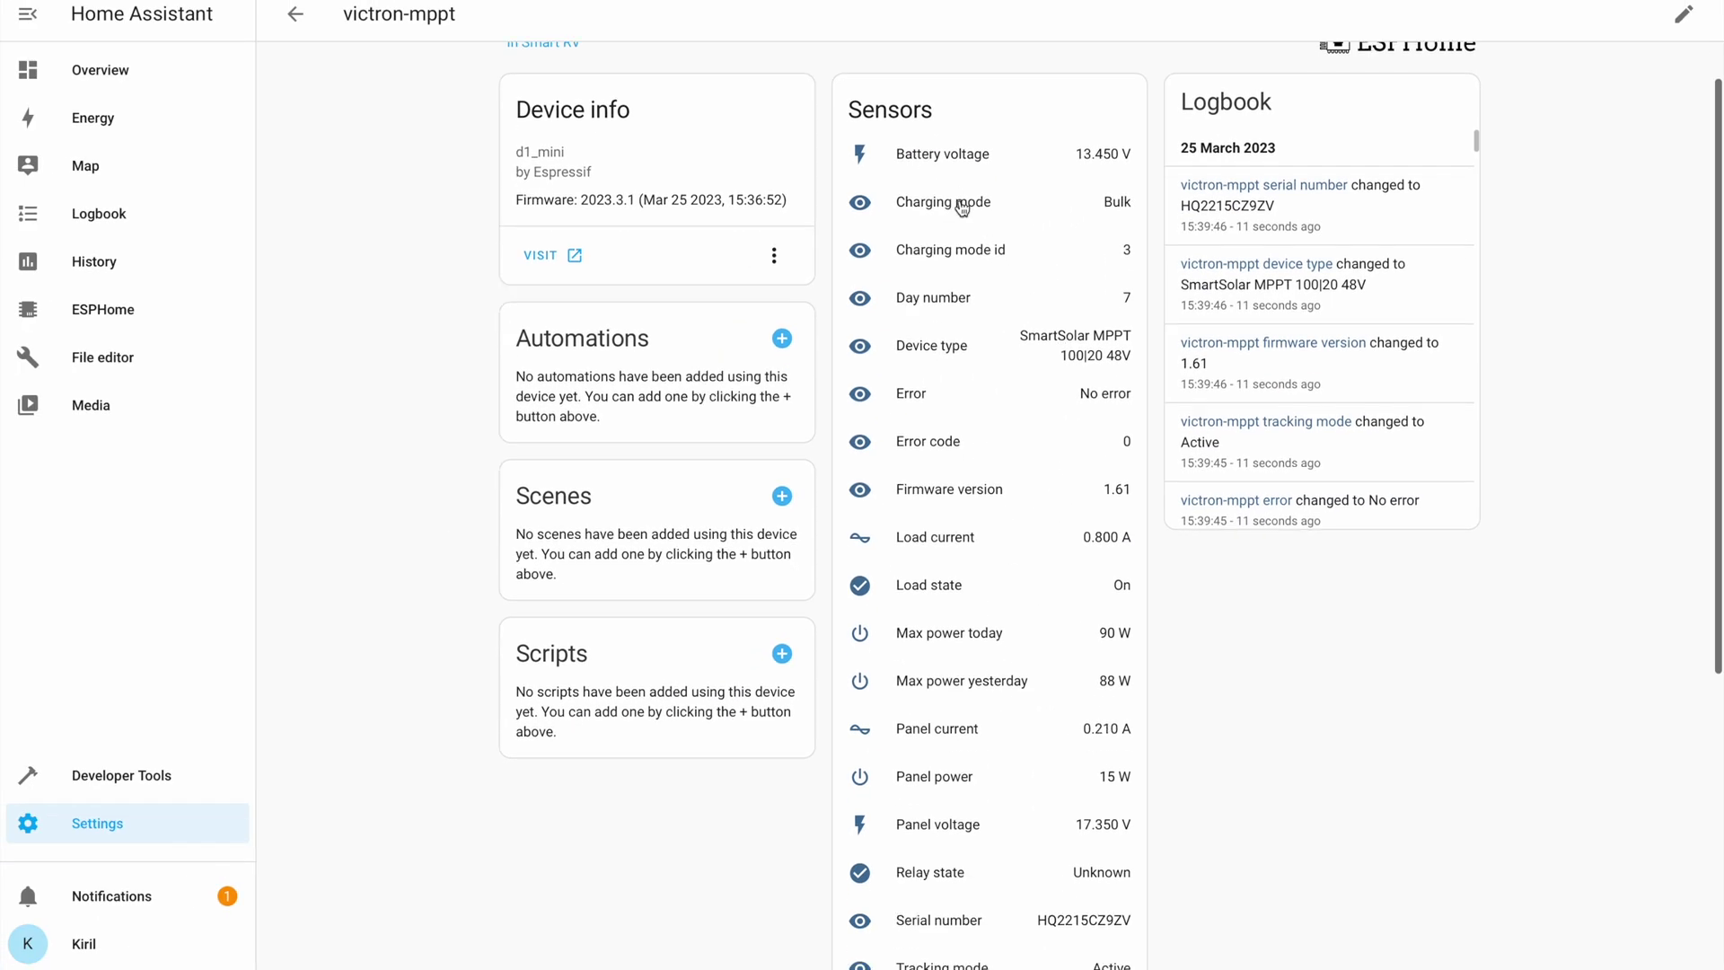
scroll(950, 264, down, 1)
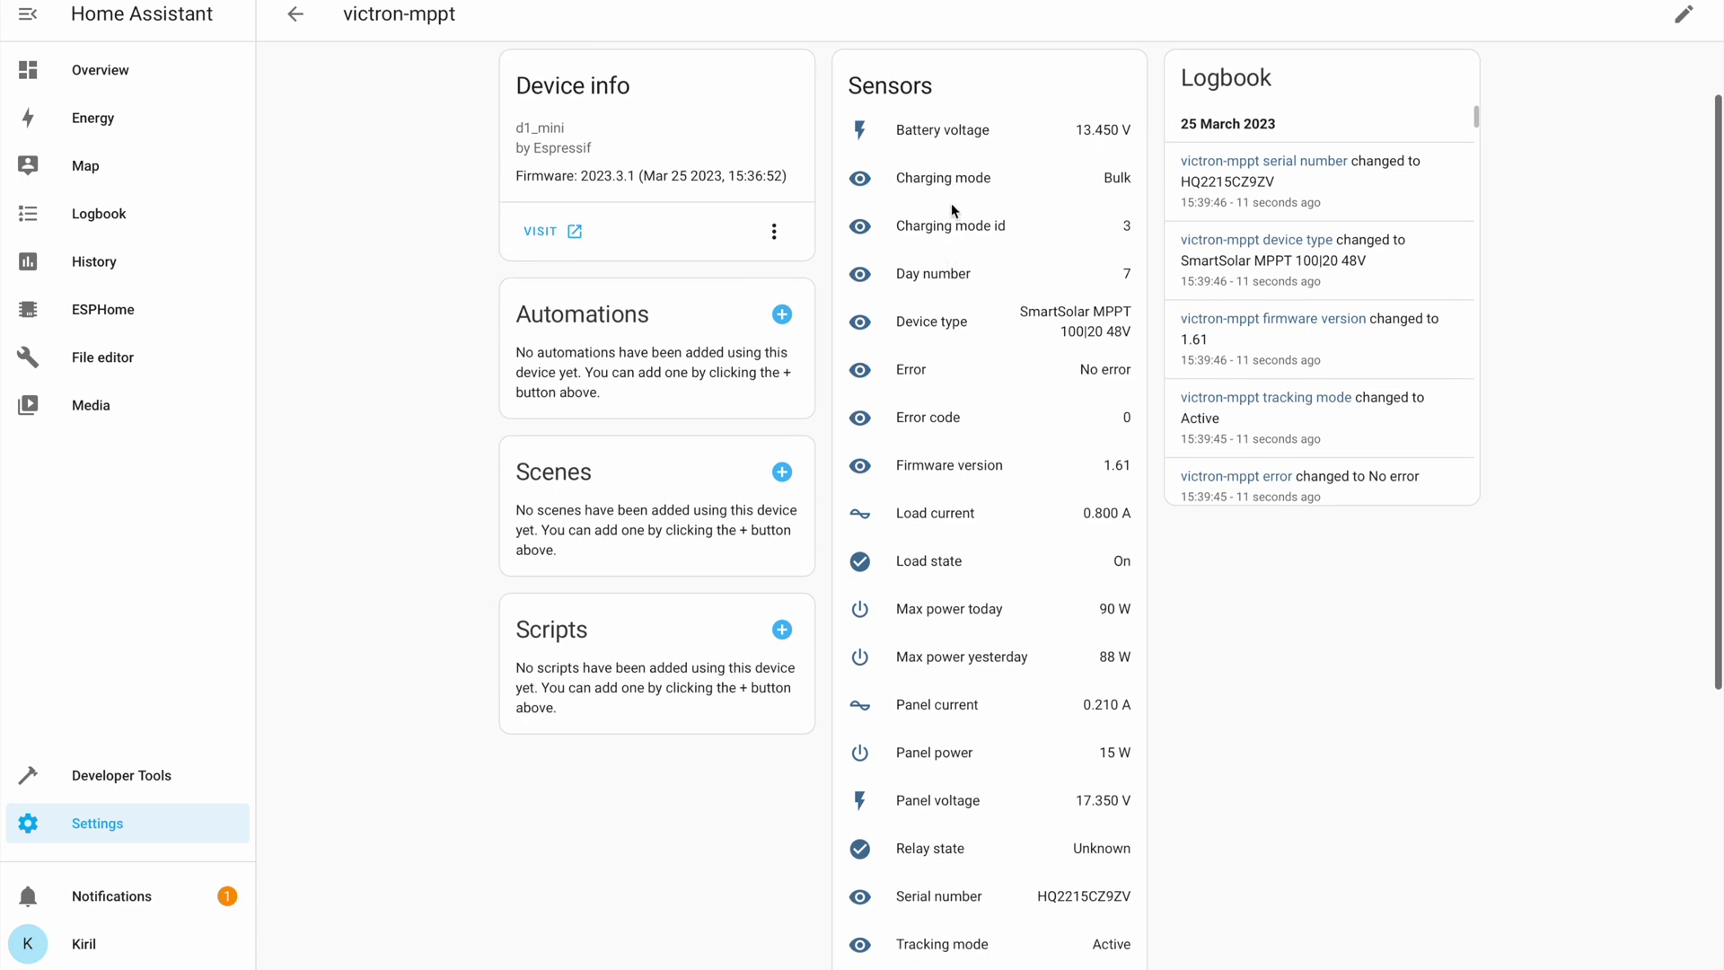
scroll(953, 210, down, 1)
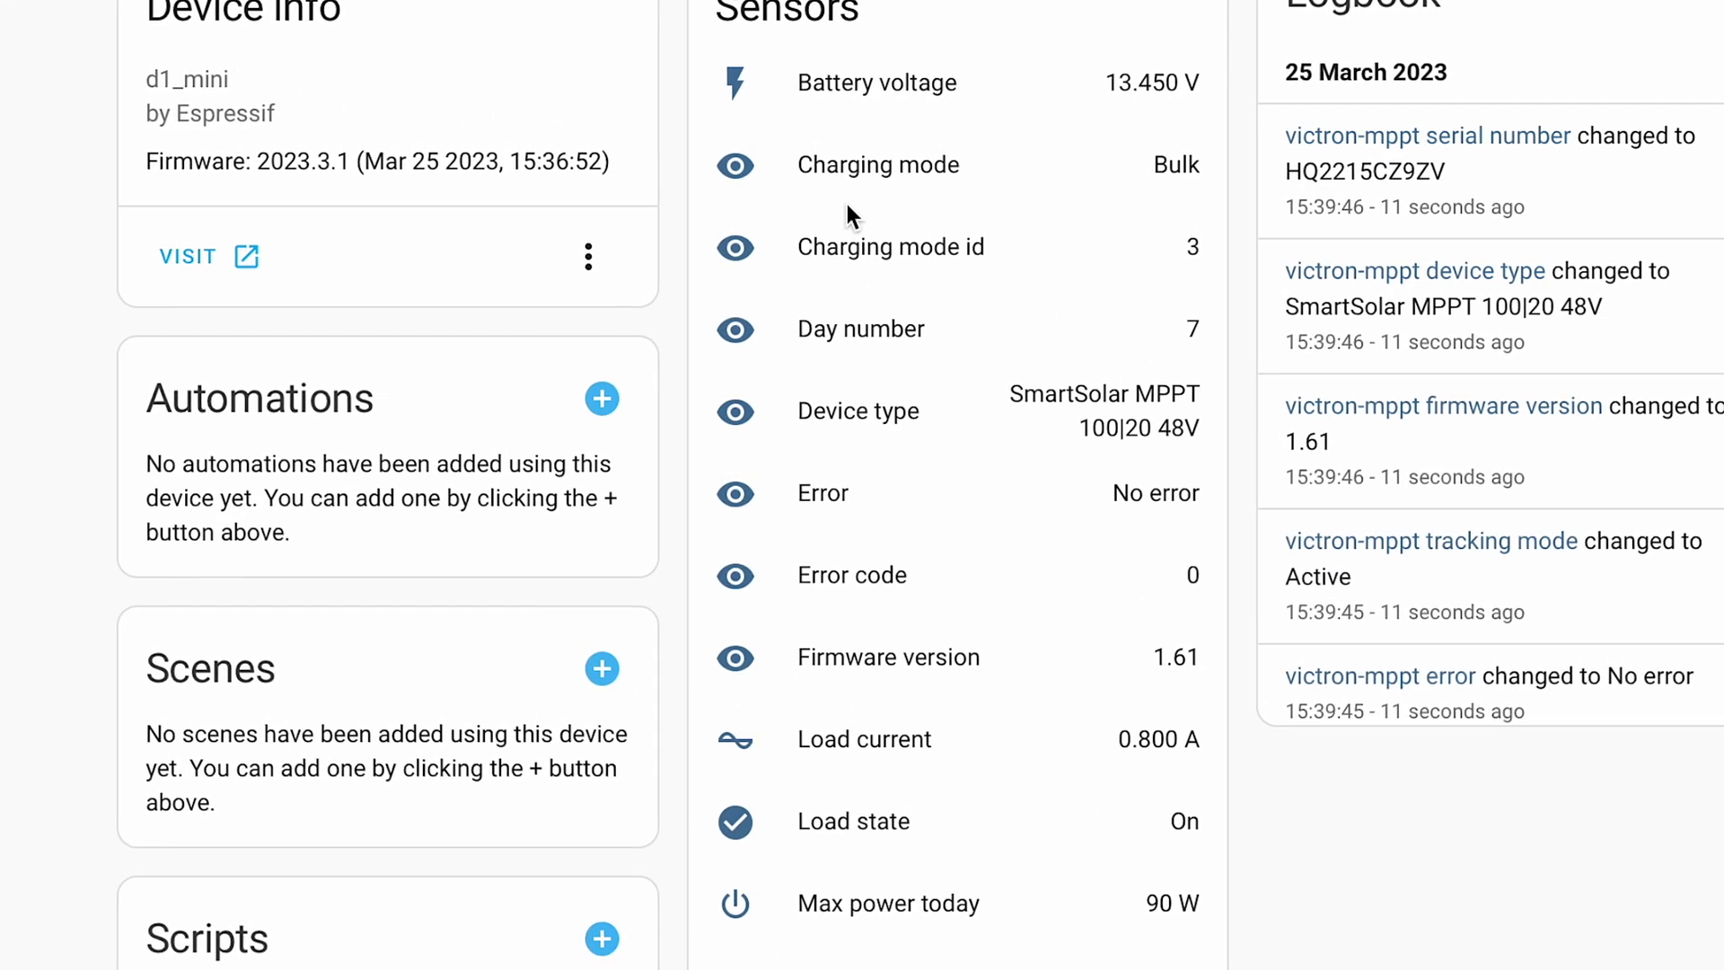
scroll(922, 296, down, 2)
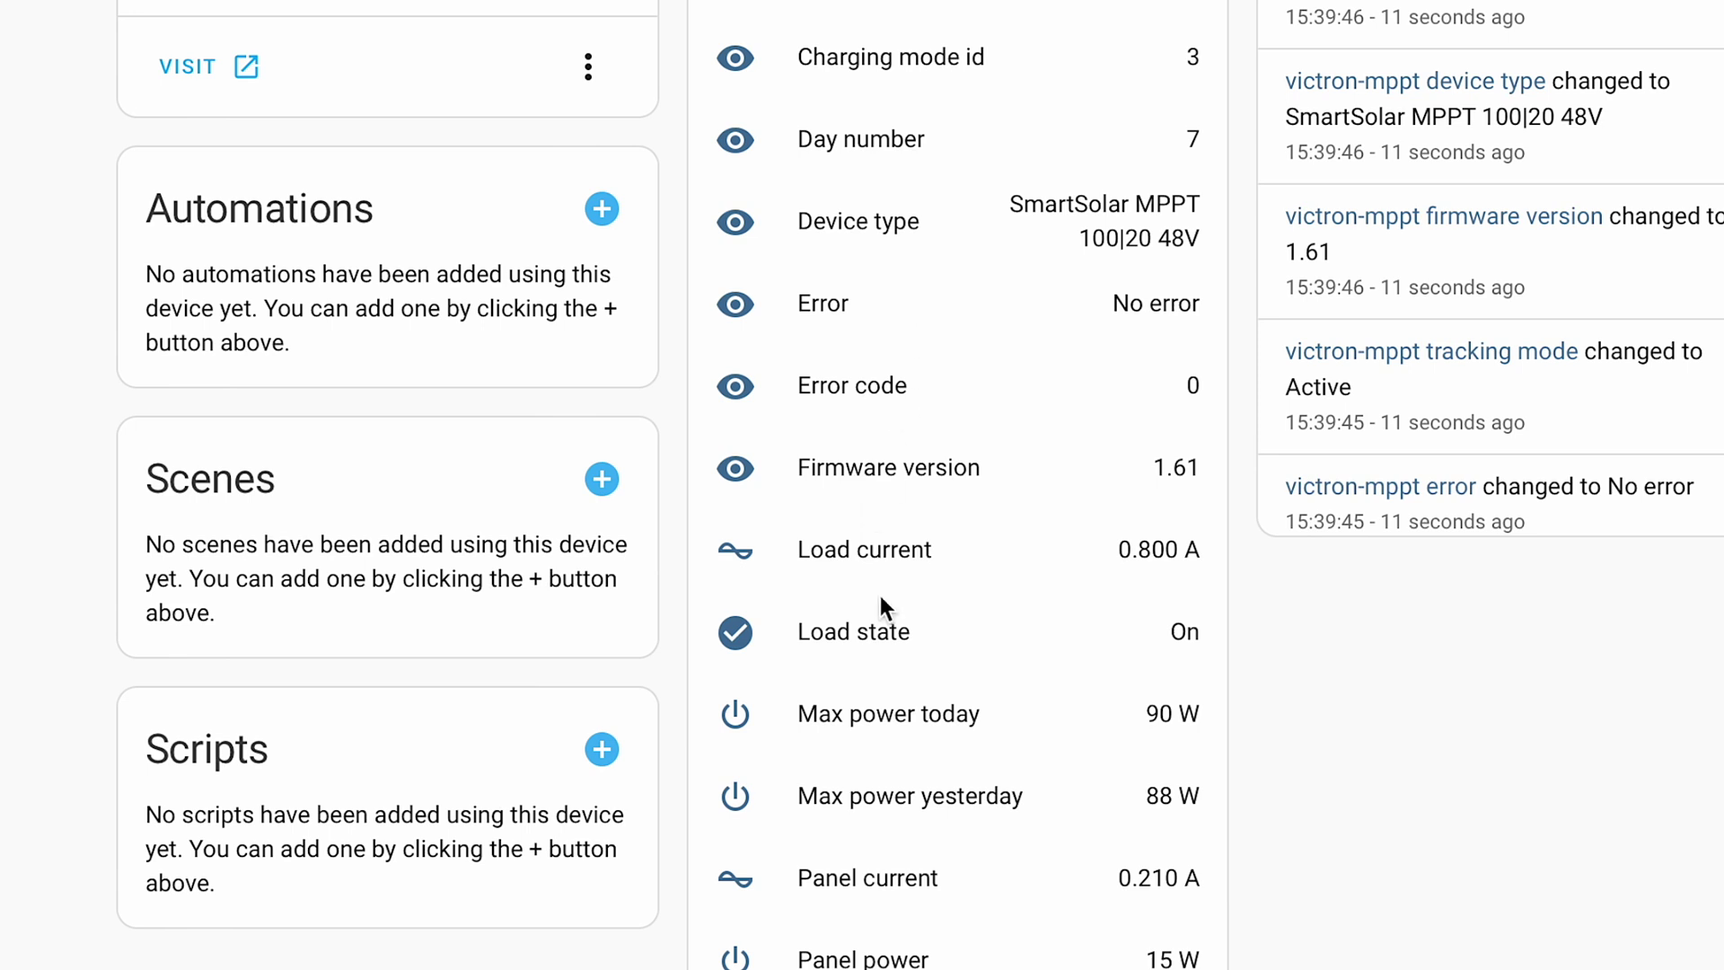
scroll(902, 573, down, 4)
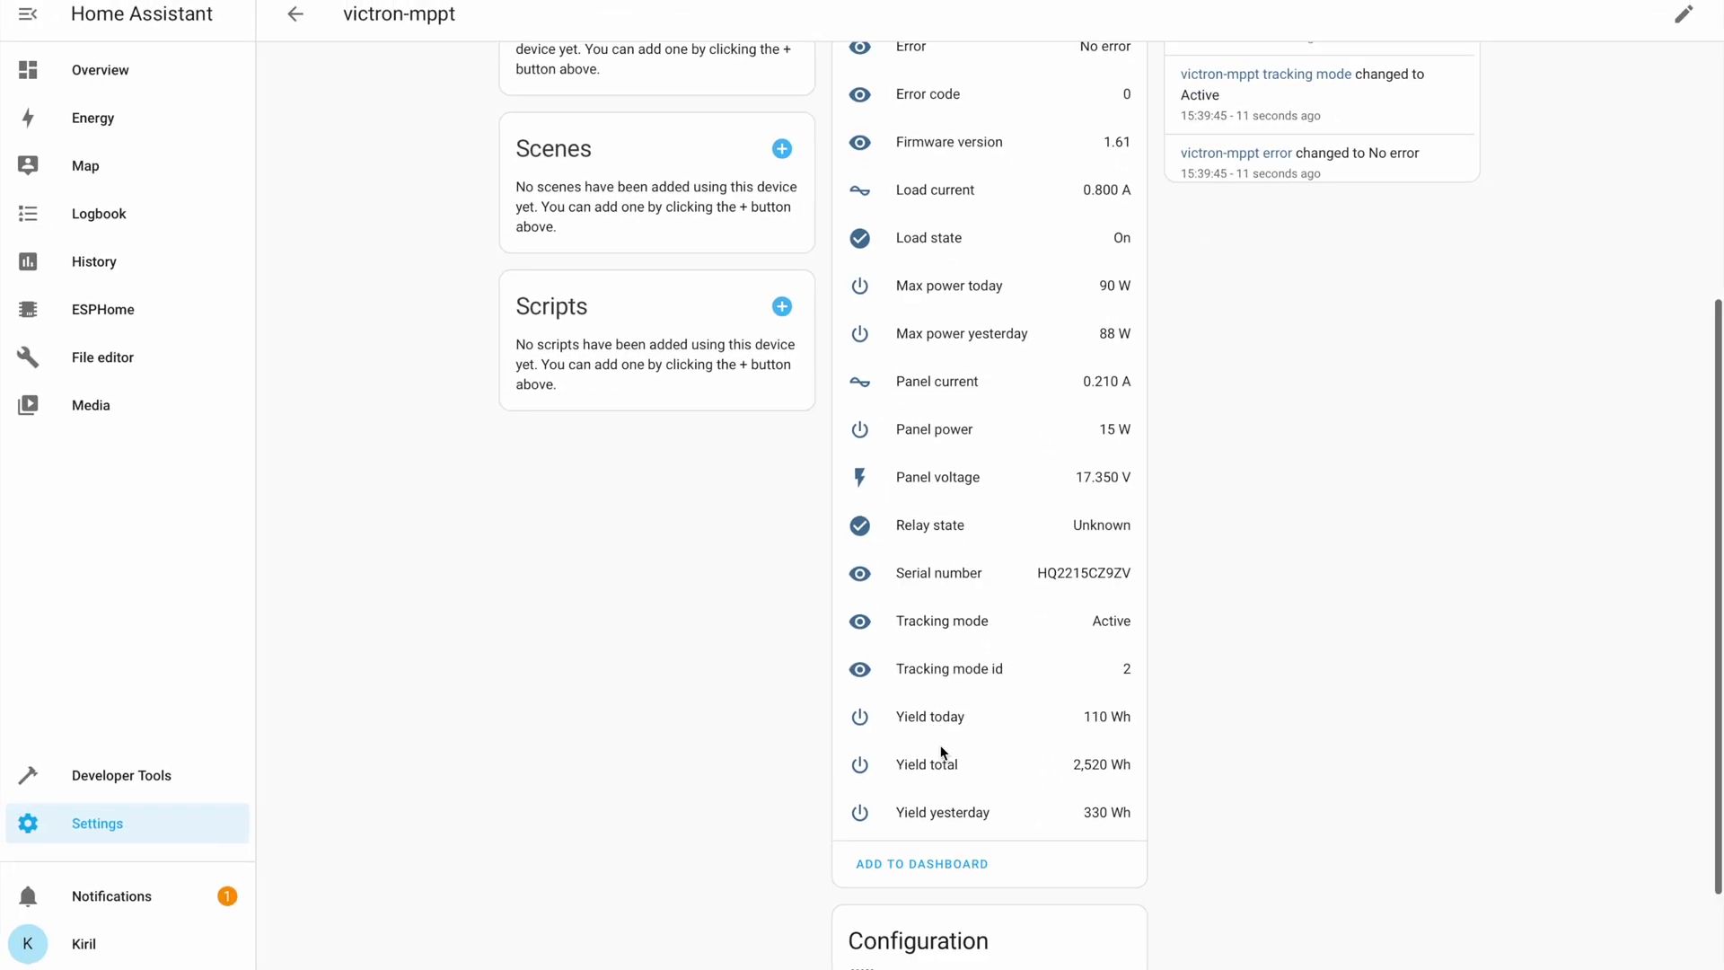
scroll(956, 770, up, 1)
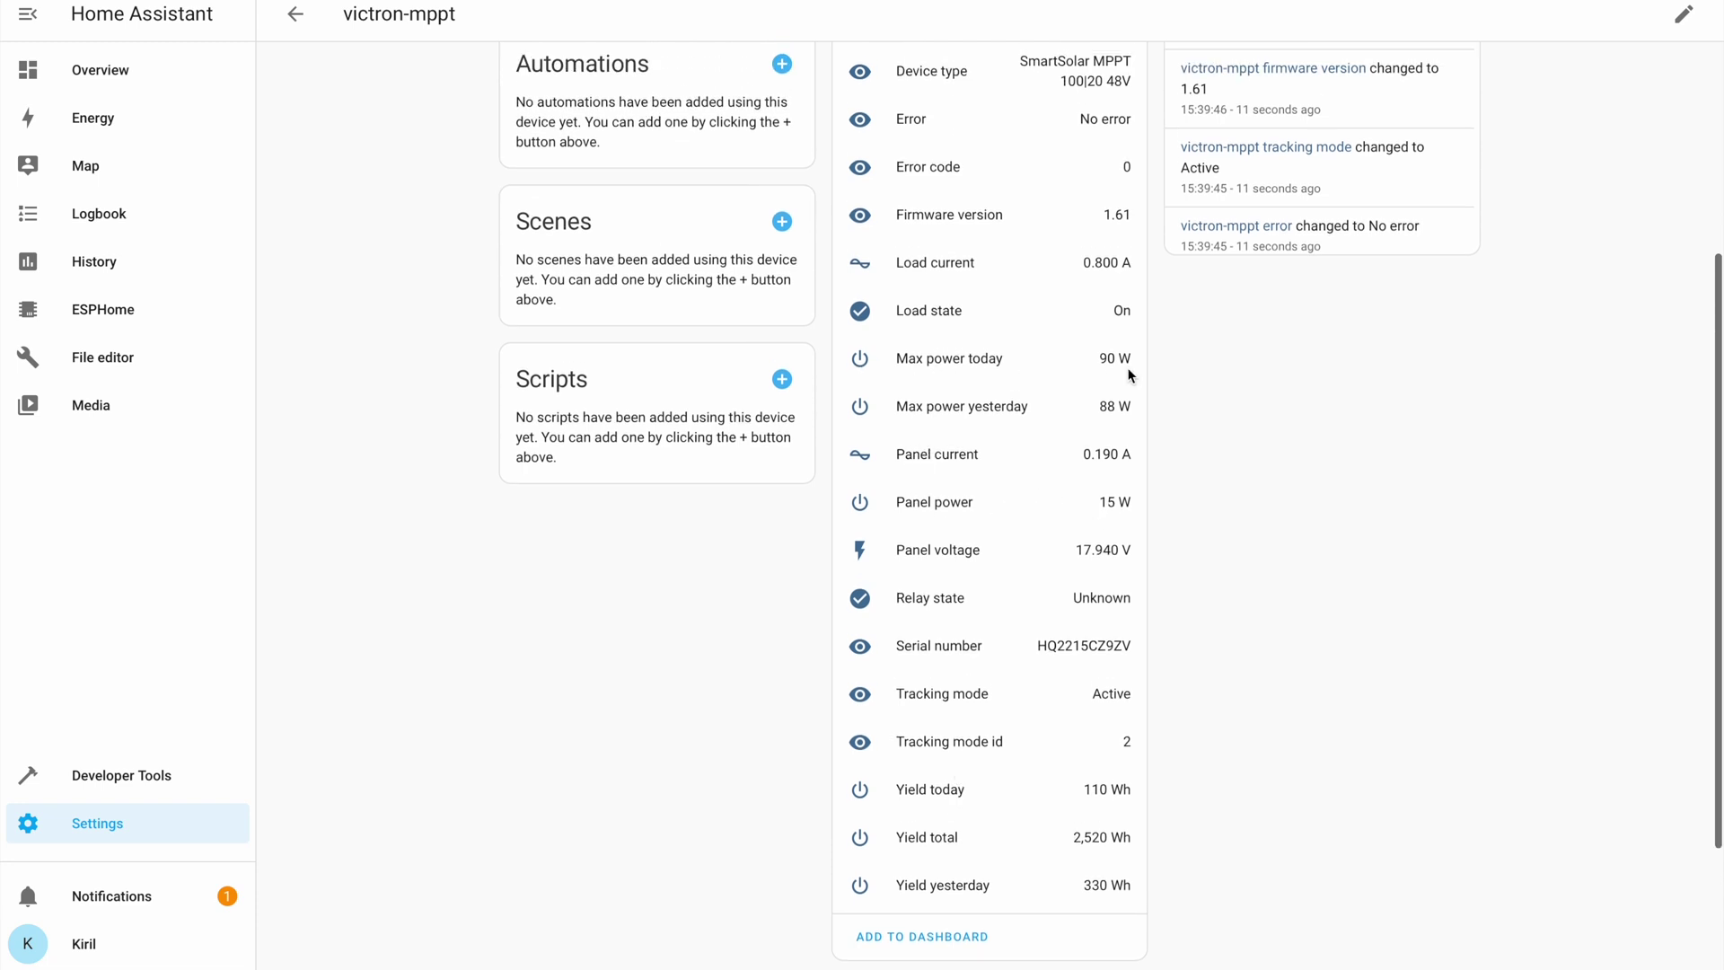
scroll(1071, 370, up, 2)
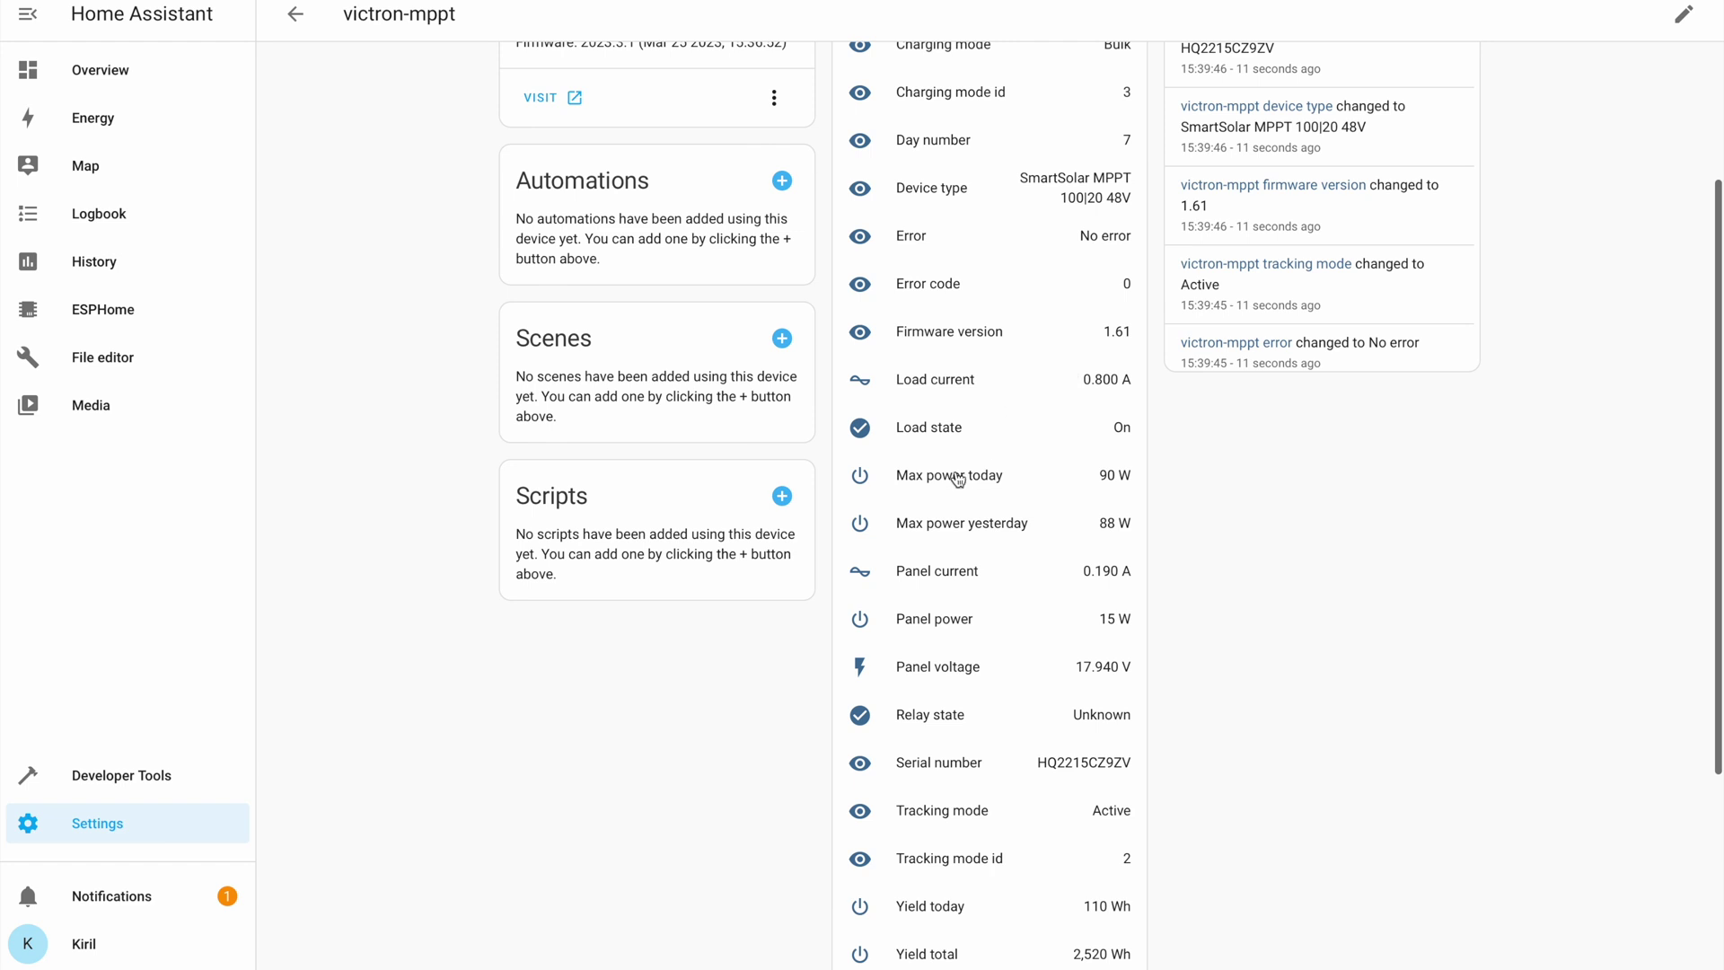
Step: View the Max power today sensor details, then close them
click(959, 478)
click(619, 58)
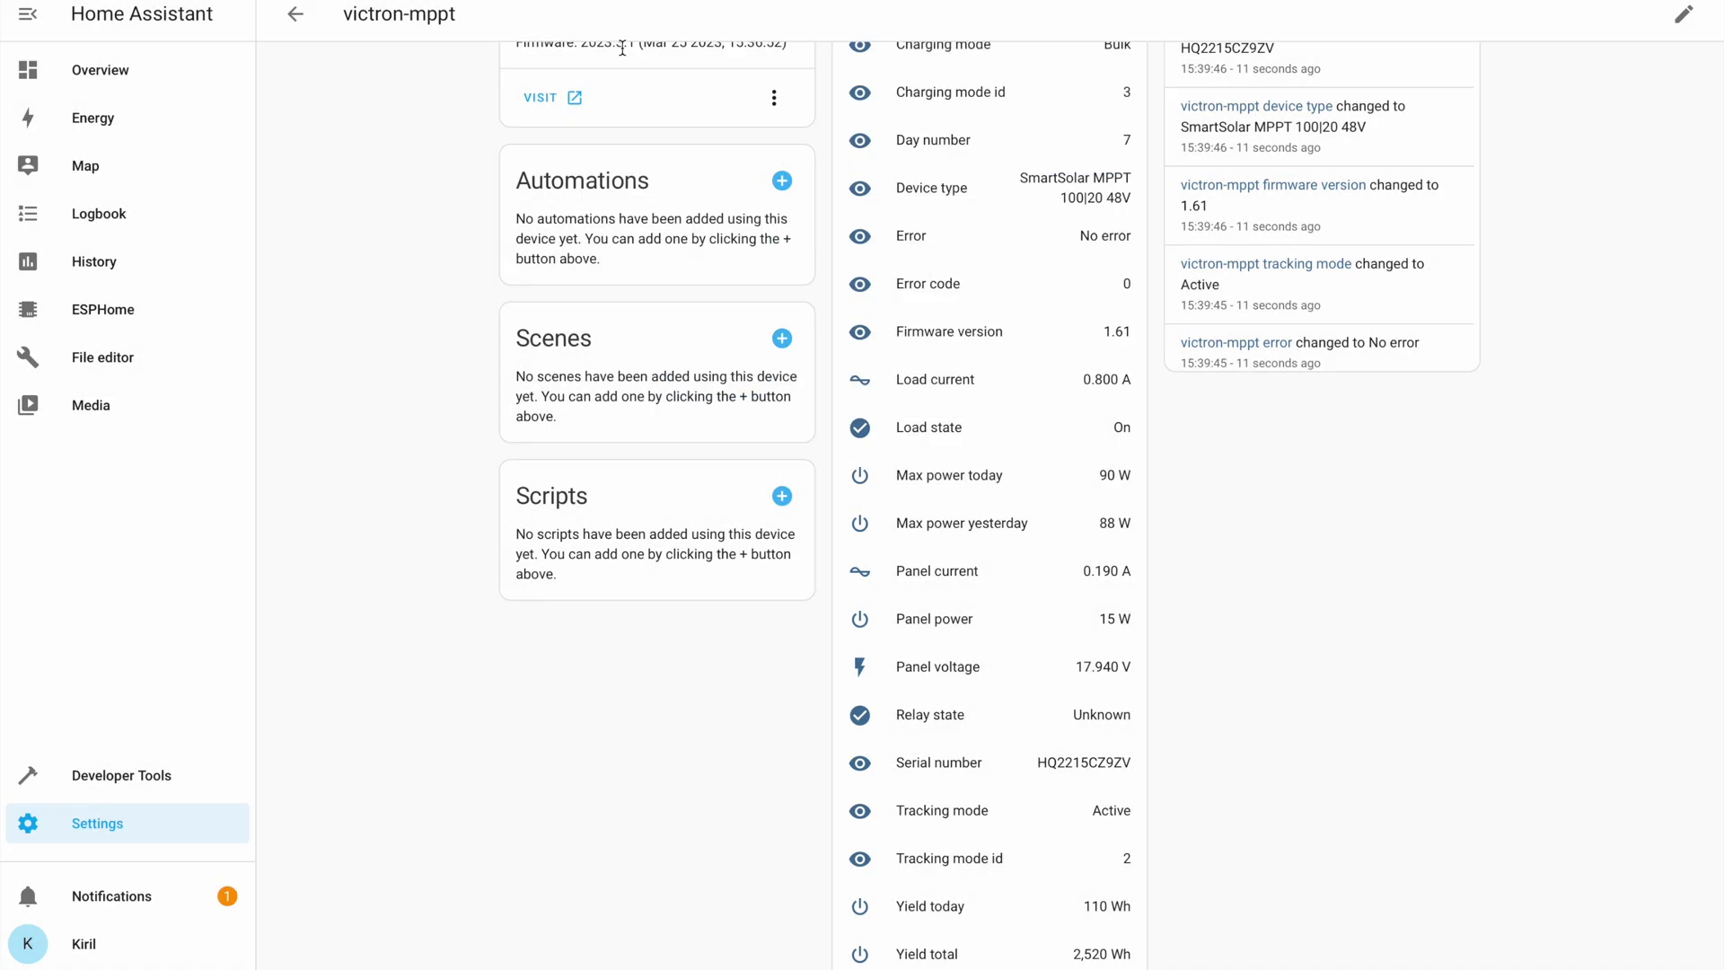
scroll(890, 238, up, 2)
scroll(890, 238, down, 6)
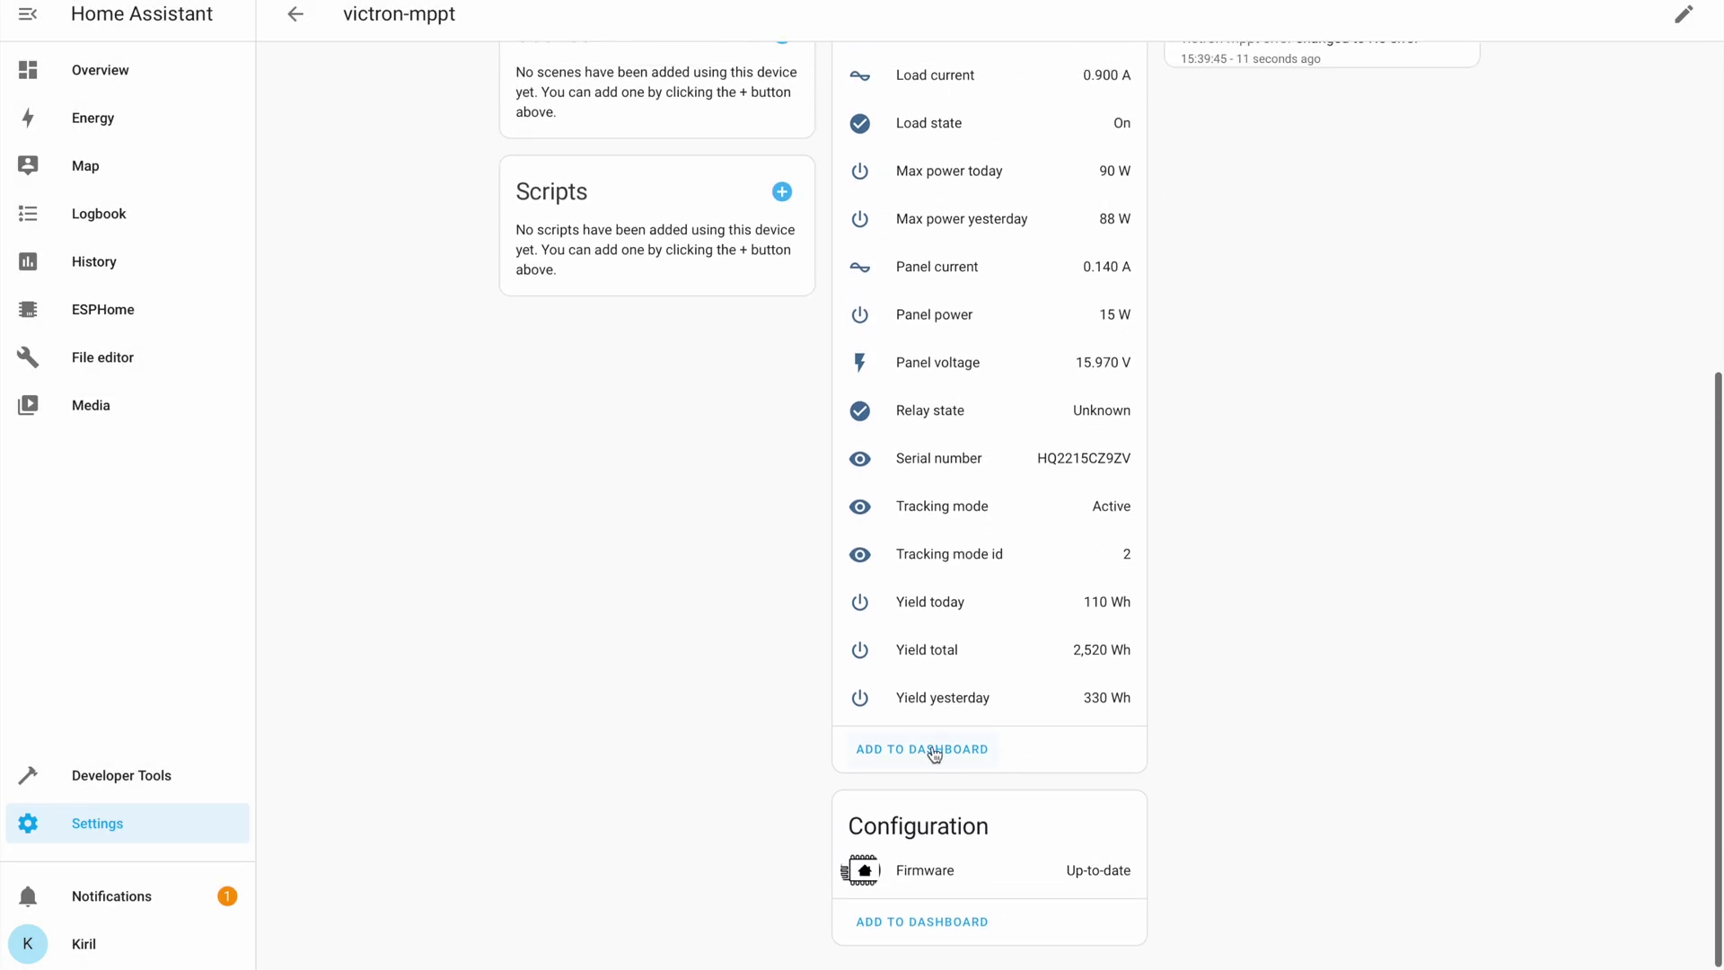
Step: Add the suggested victron-mppt sensors card to the dashboard
click(931, 749)
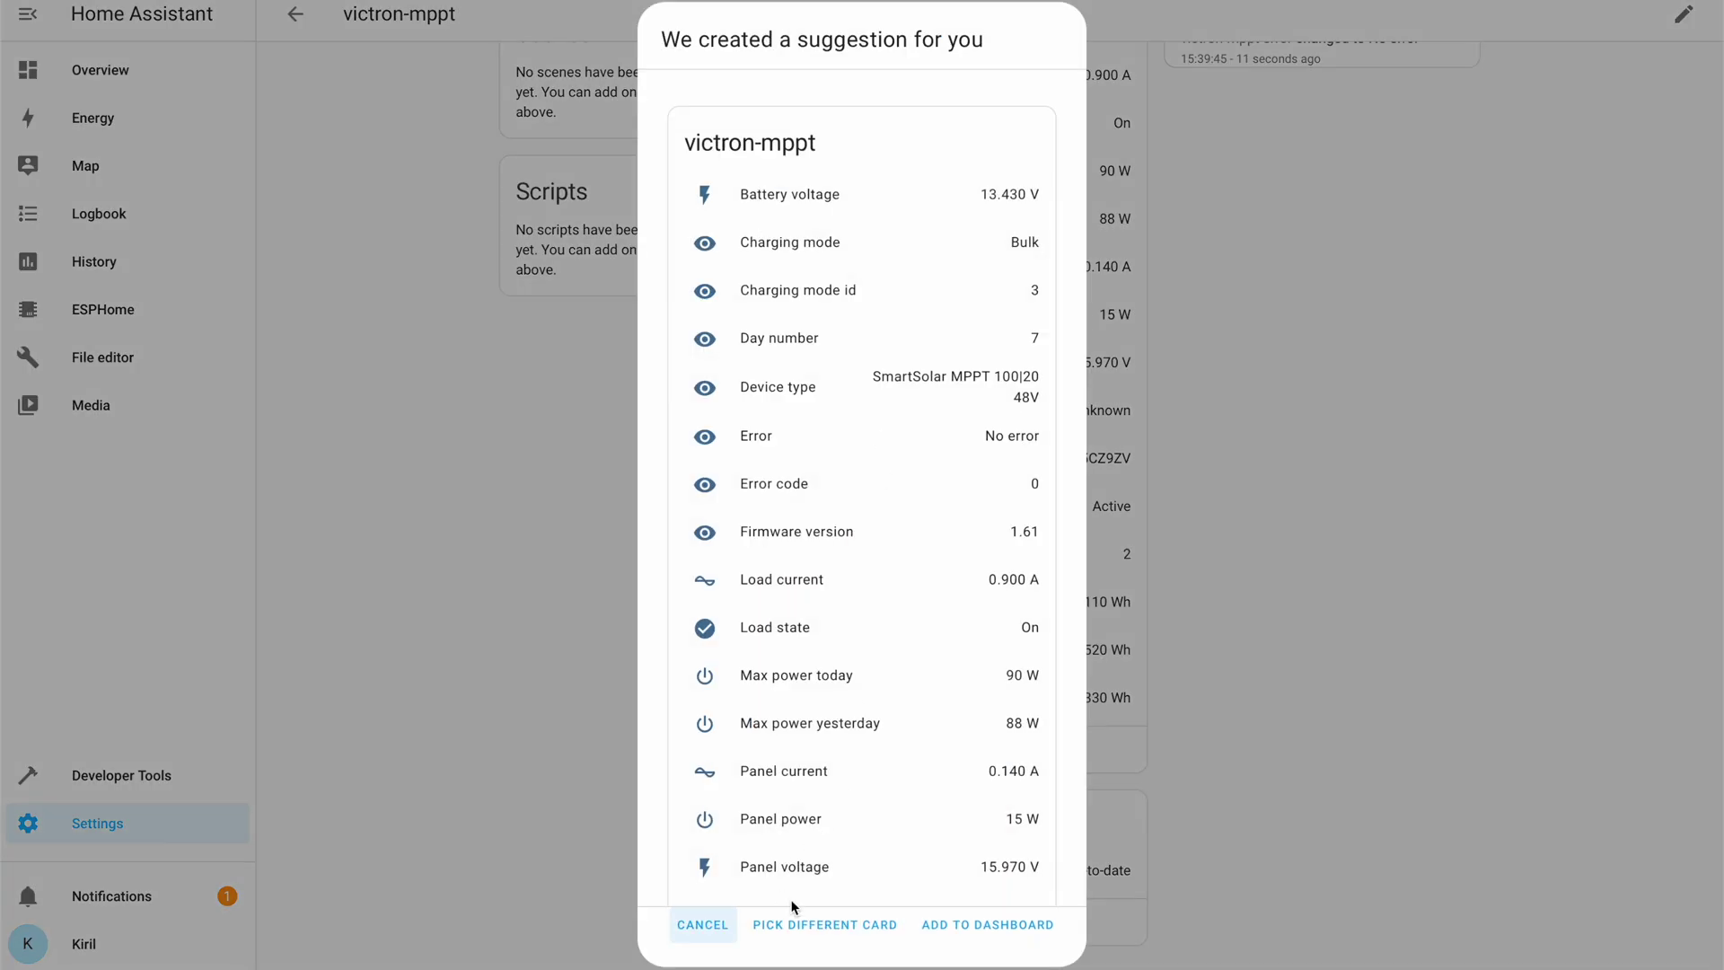
scroll(860, 646, down, 5)
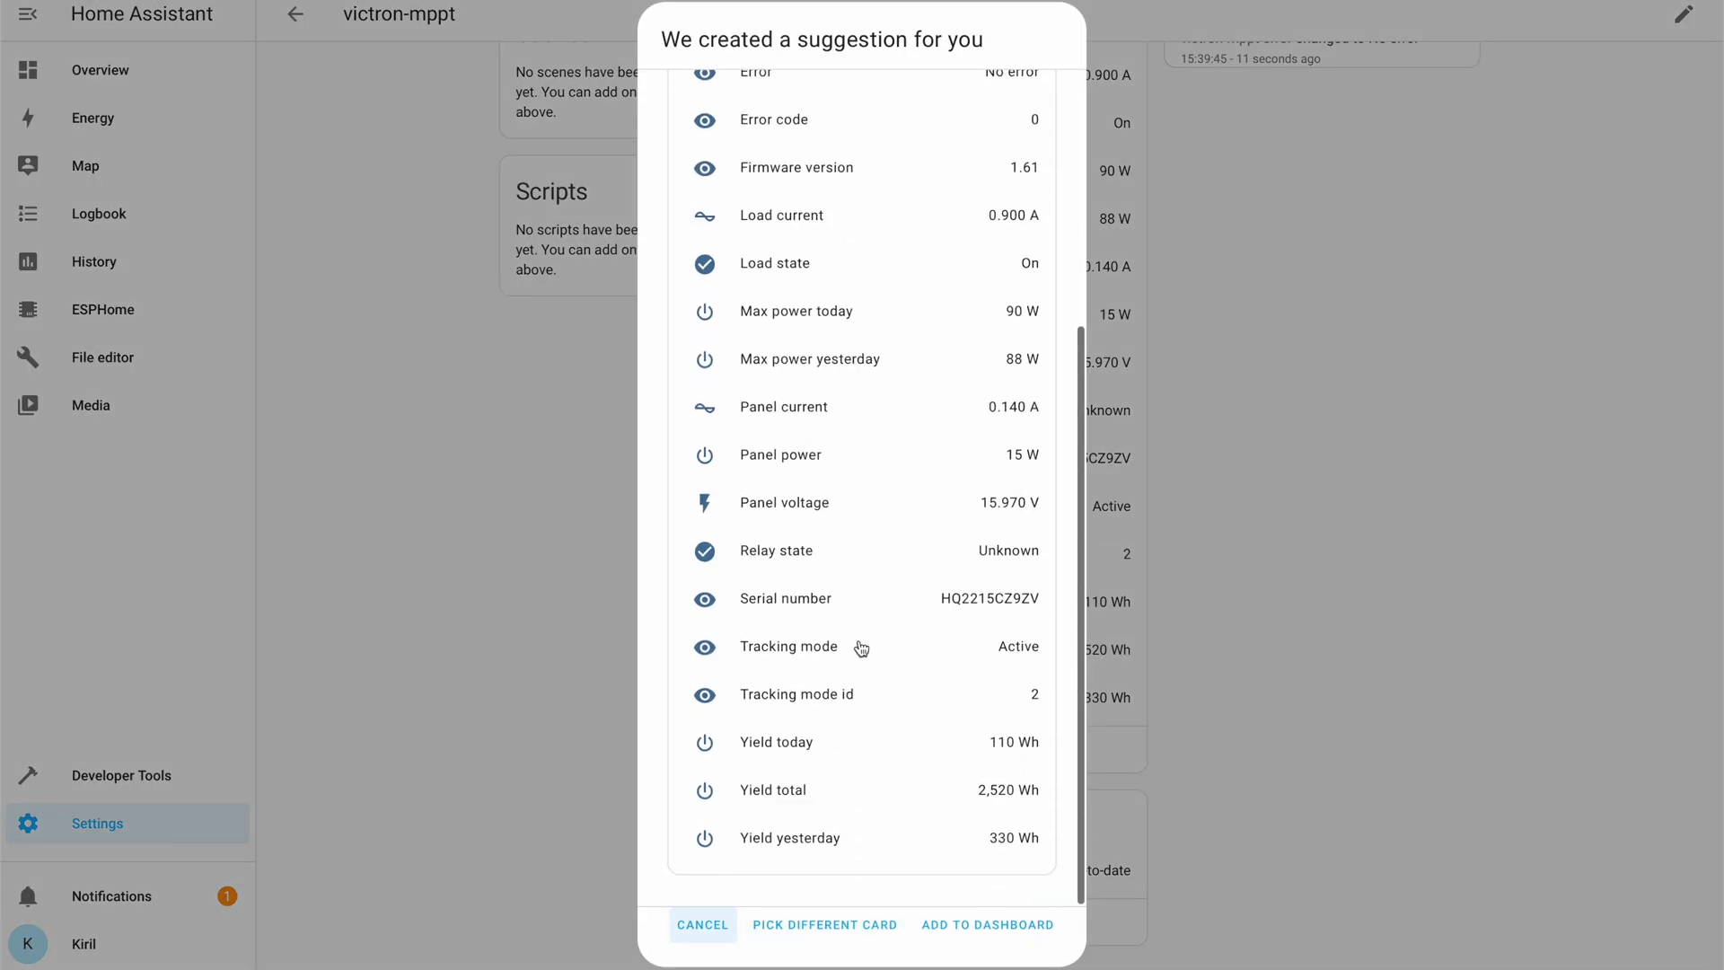
scroll(860, 647, up, 5)
scroll(949, 841, down, 1)
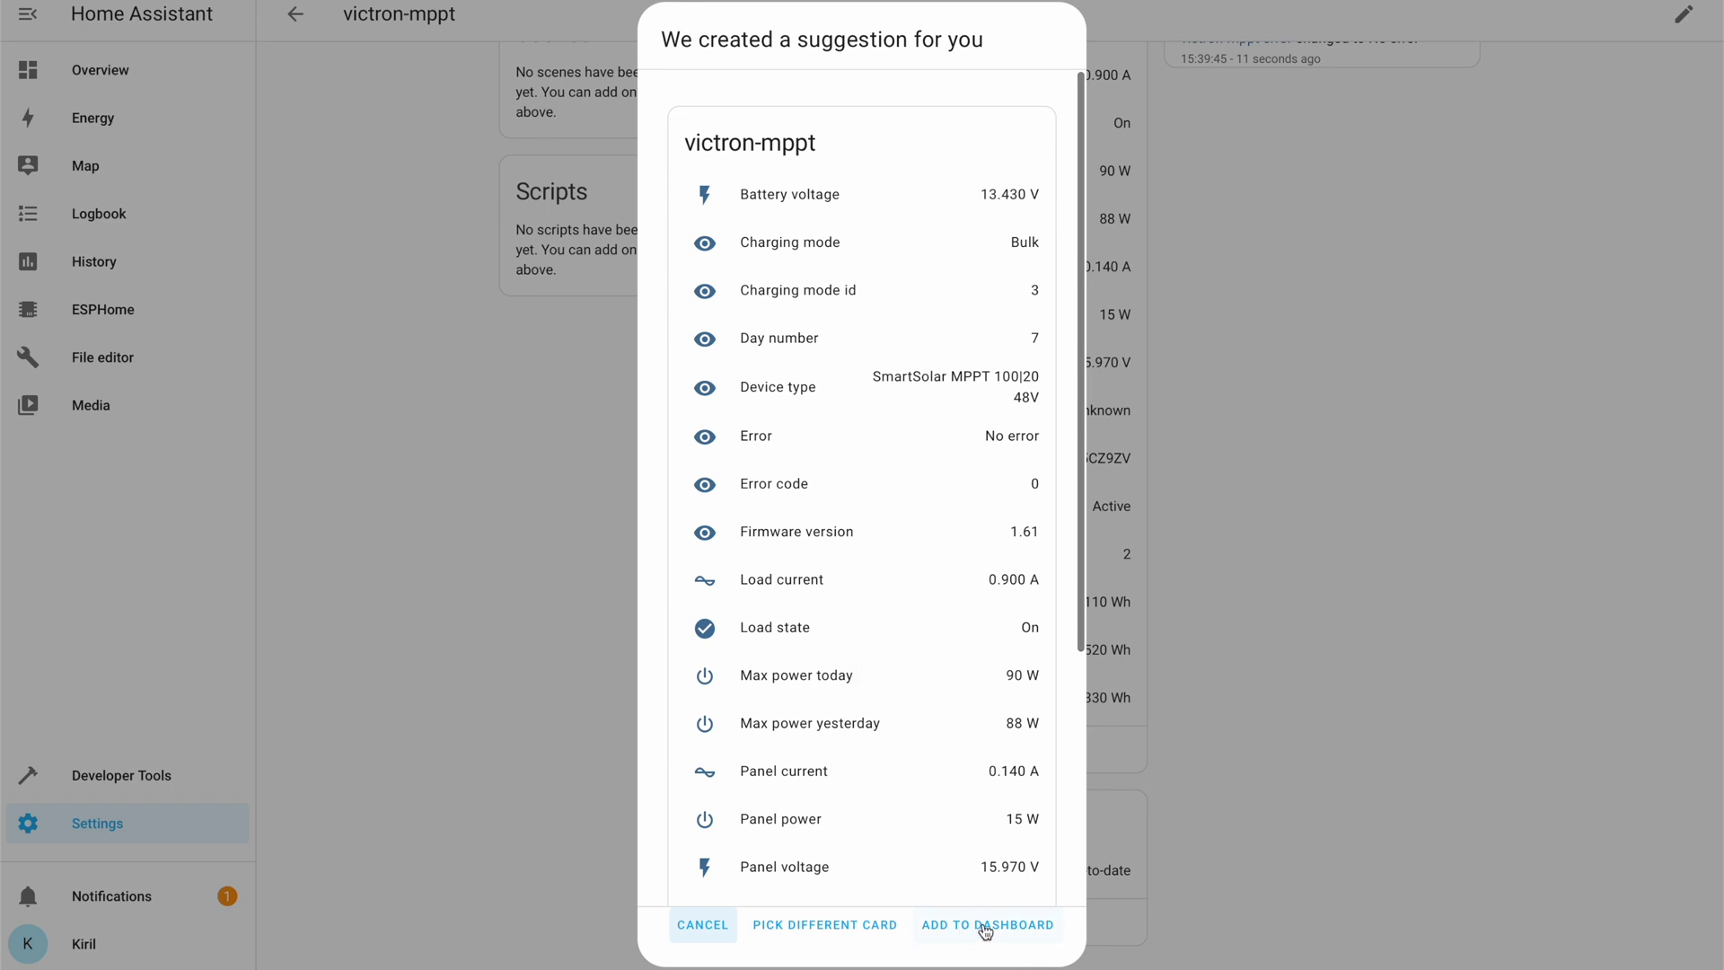
click(986, 931)
Step: Go to the Overview dashboard and open the Victron MPPT view
click(148, 86)
scroll(1268, 518, down, 5)
click(1438, 629)
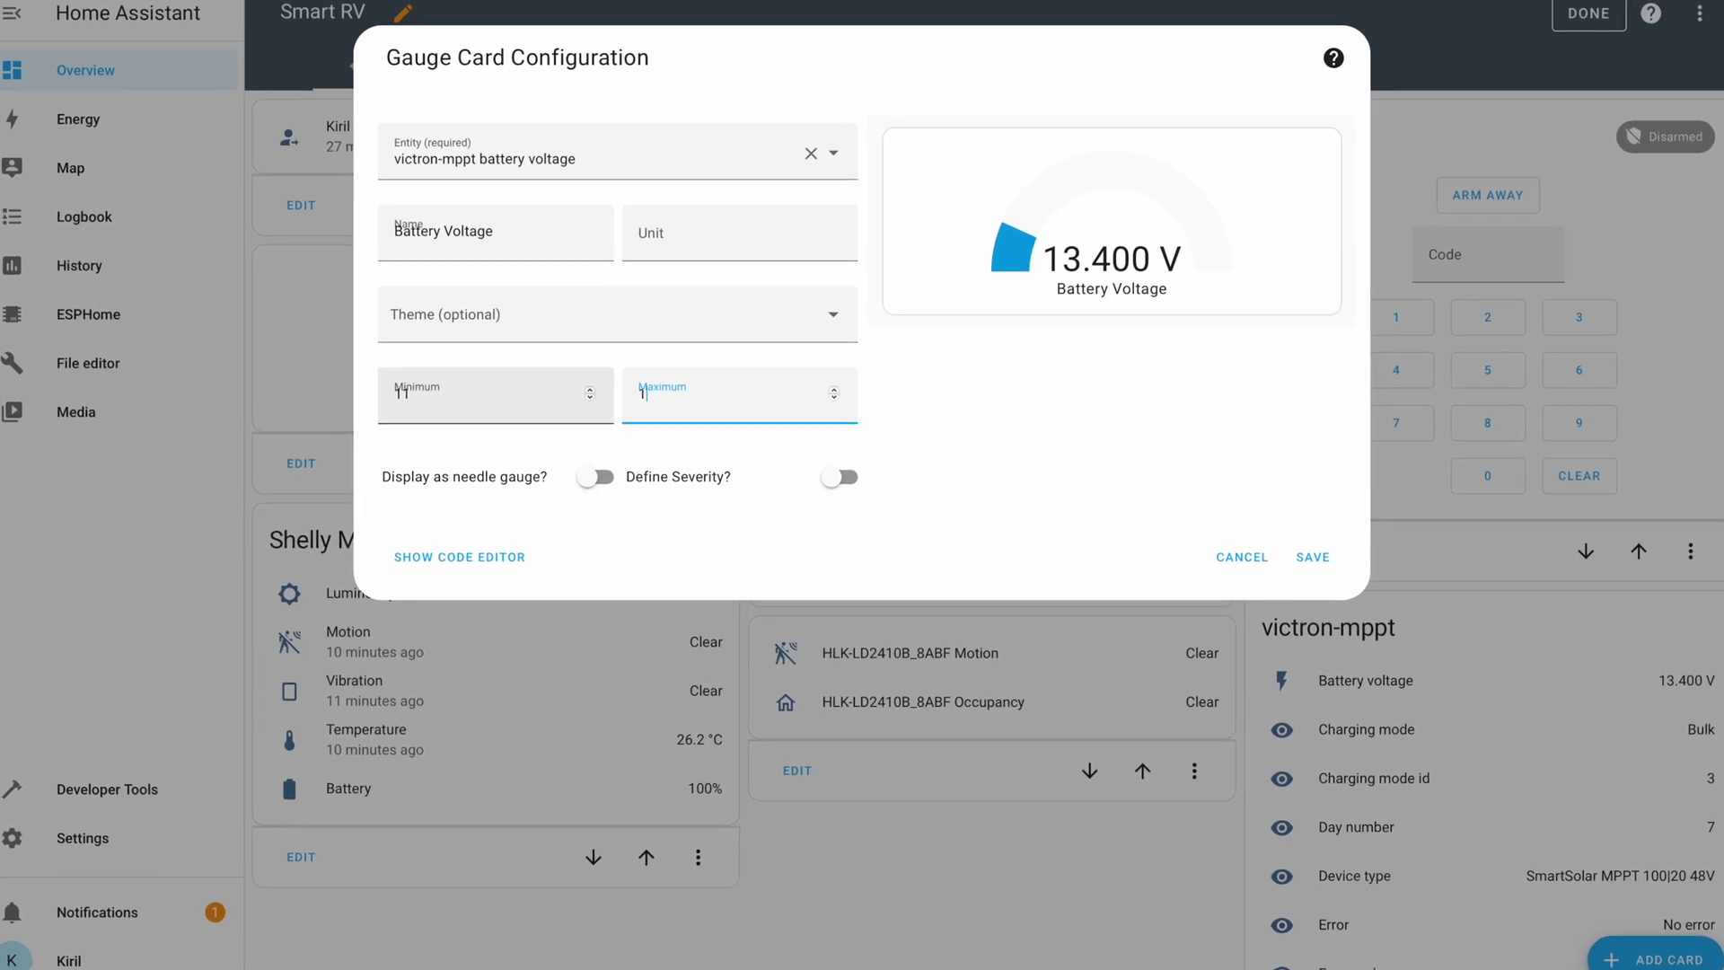
Step: Set the Battery Voltage gauge maximum to 16 and display it as a needle gauge
text(16)
click(585, 489)
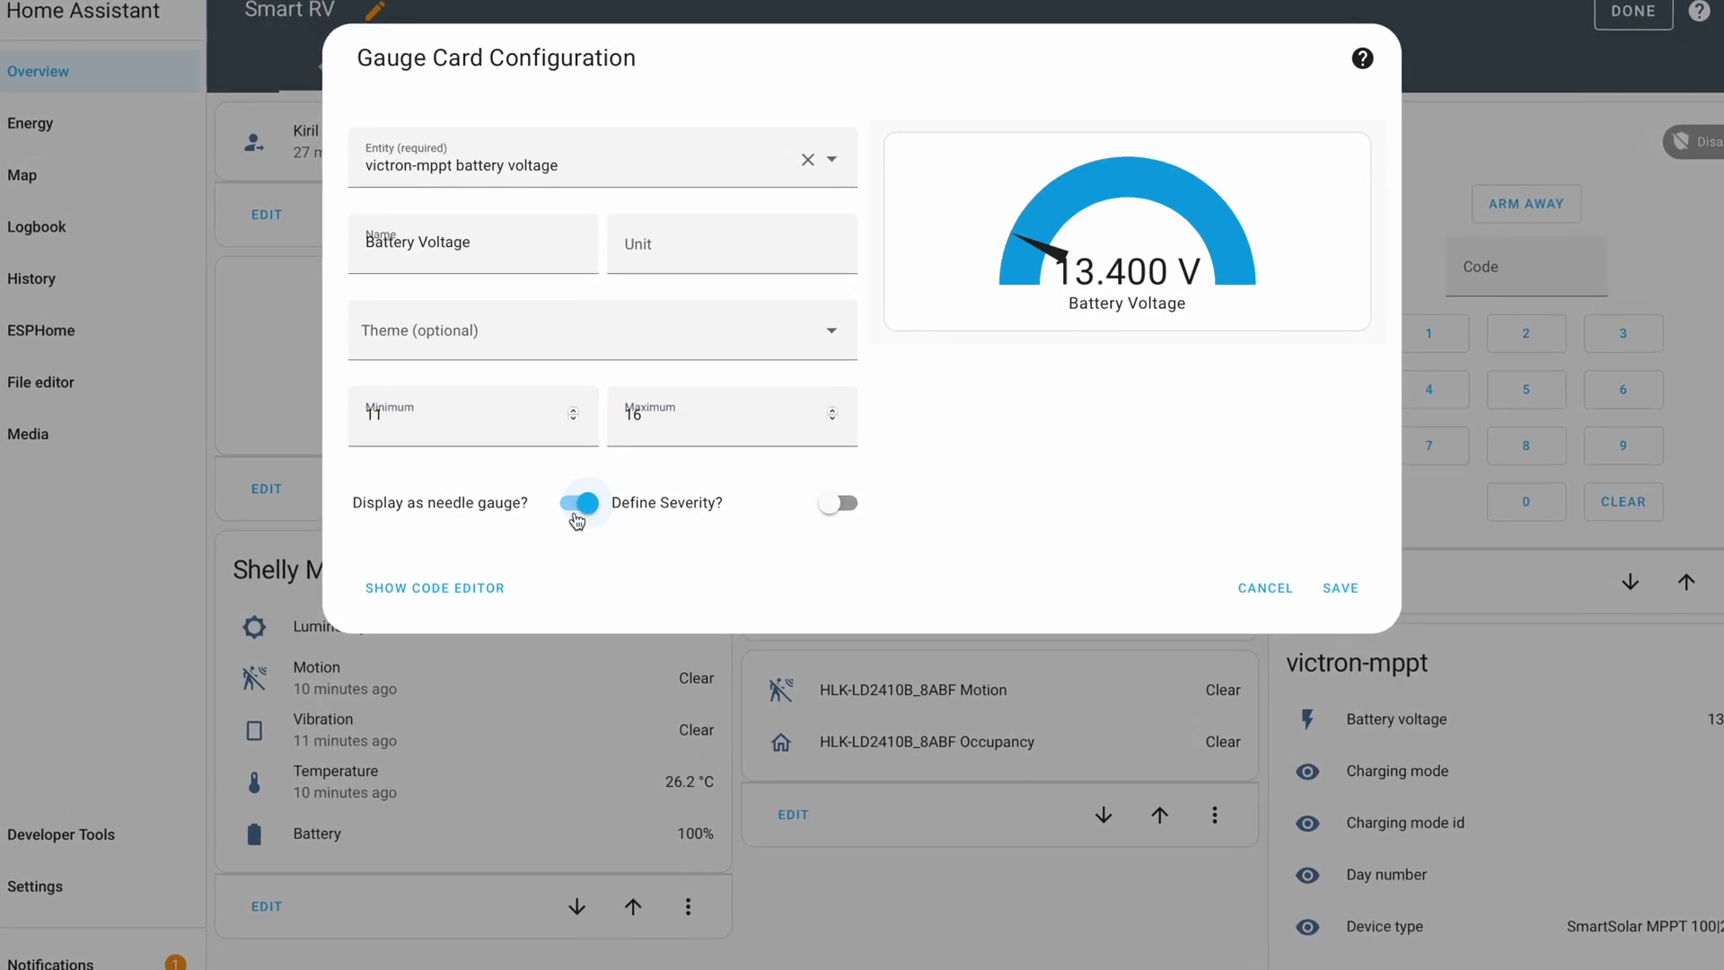